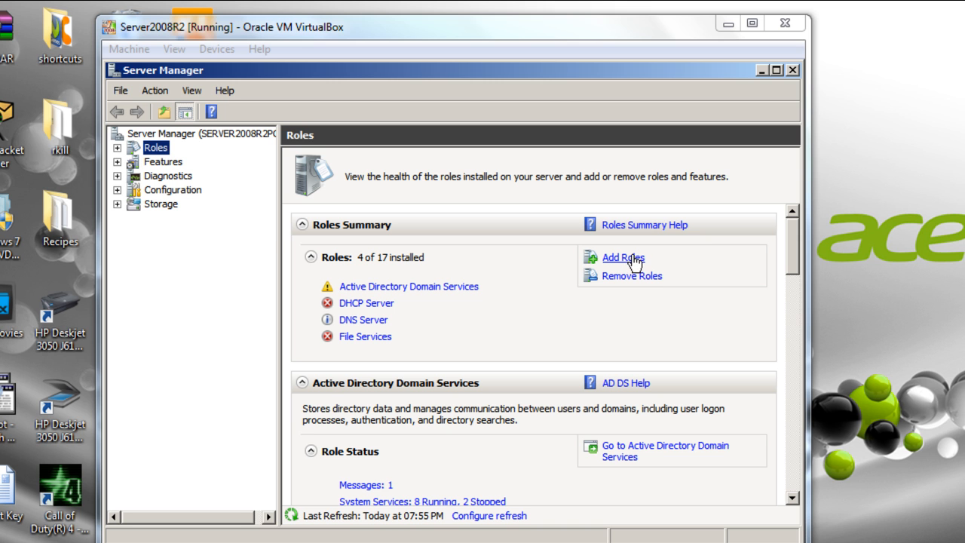
# Start the Add Roles Wizard and tick Network Policy and Access Services as the role
pyautogui.click(631, 260)
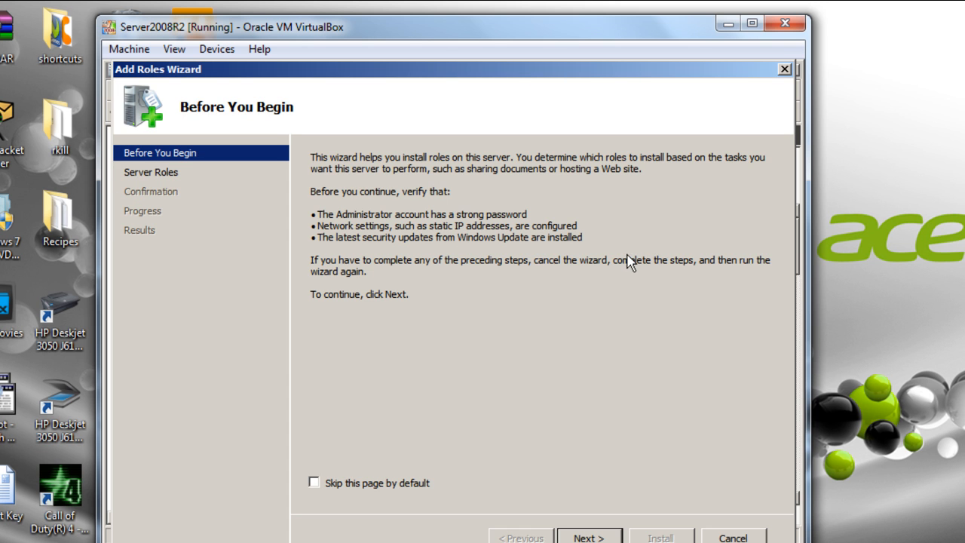
pyautogui.click(588, 538)
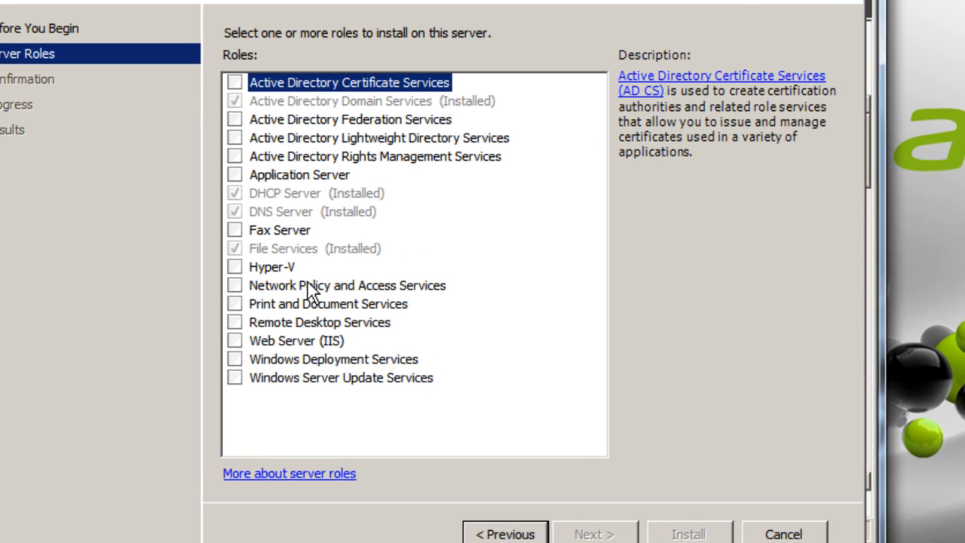
pyautogui.click(374, 348)
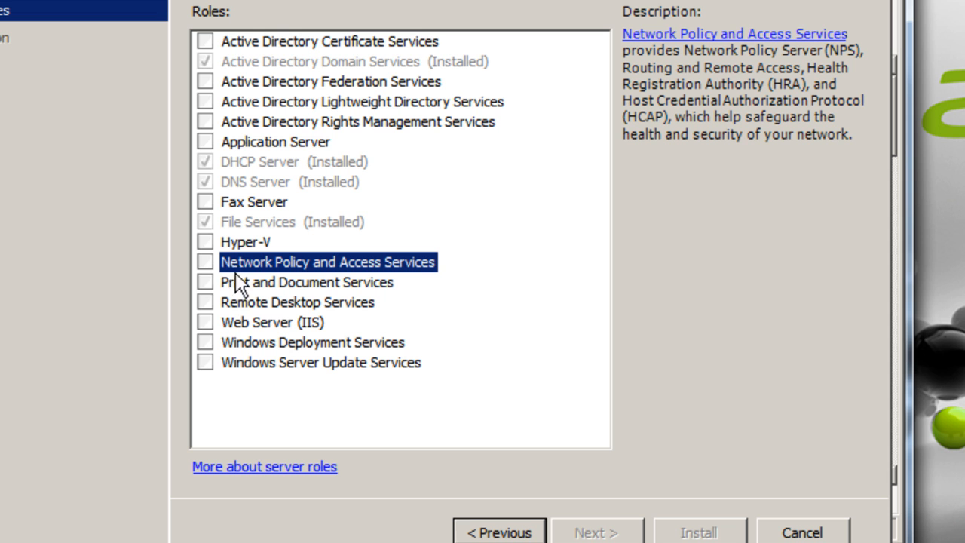
pyautogui.click(207, 261)
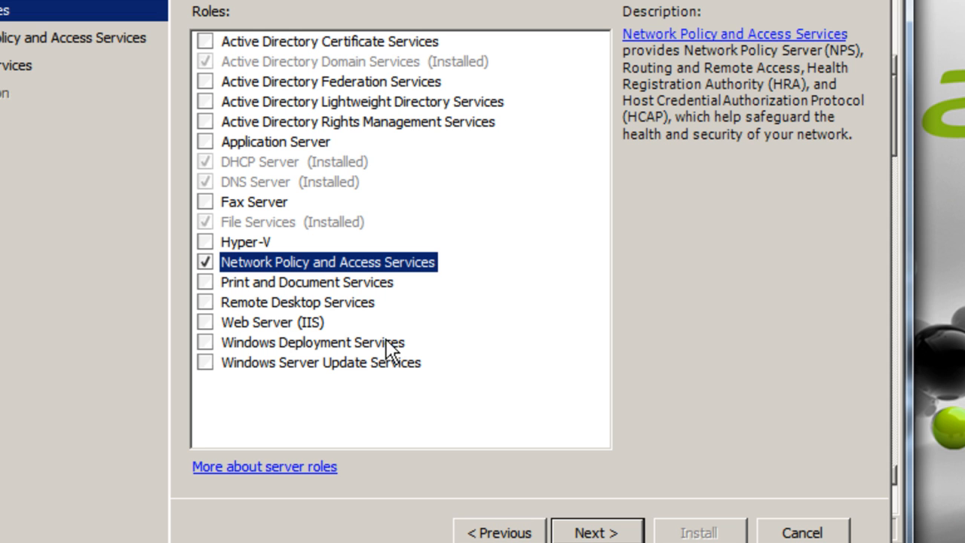
# Choose Network Policy Server and Routing and Remote Access Services (Remote Access Service, Routing) as role services
pyautogui.click(603, 531)
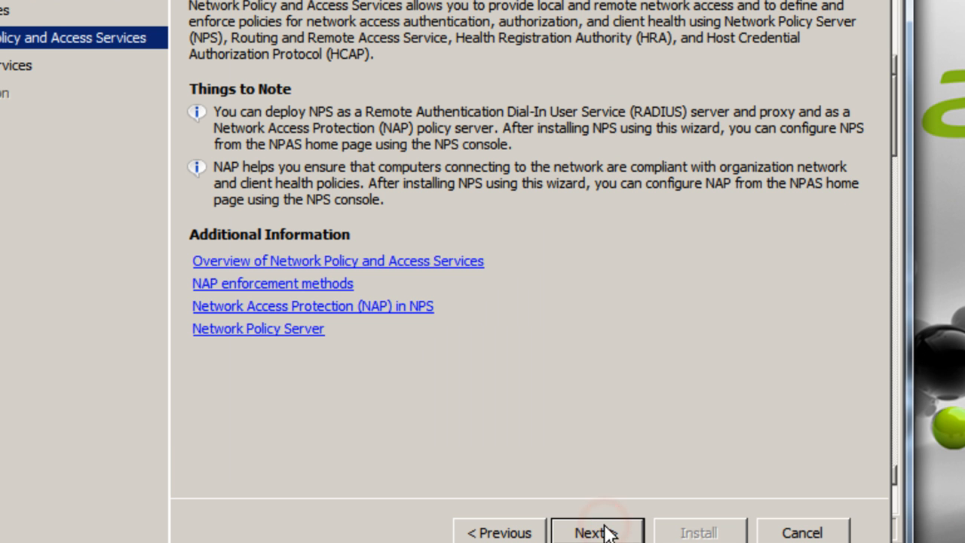
pyautogui.click(594, 531)
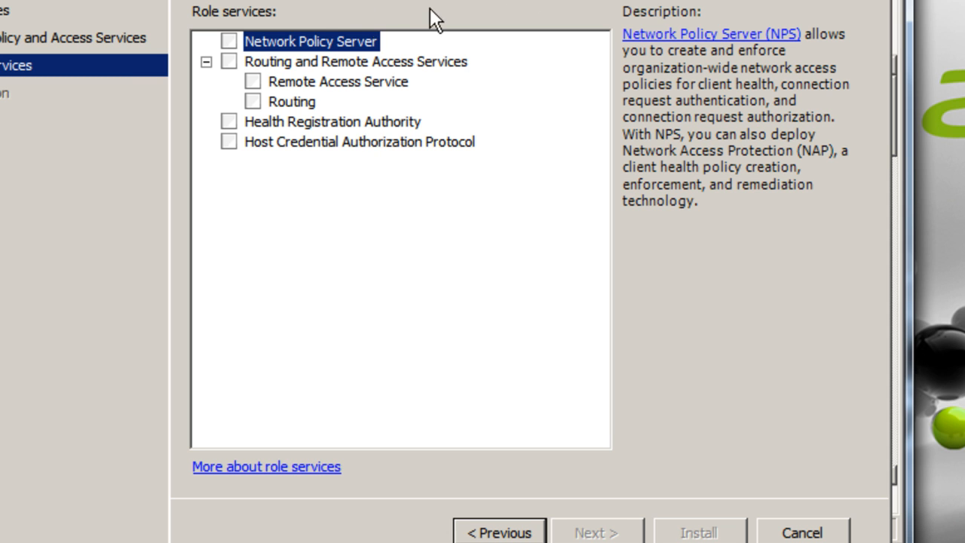
pyautogui.click(229, 40)
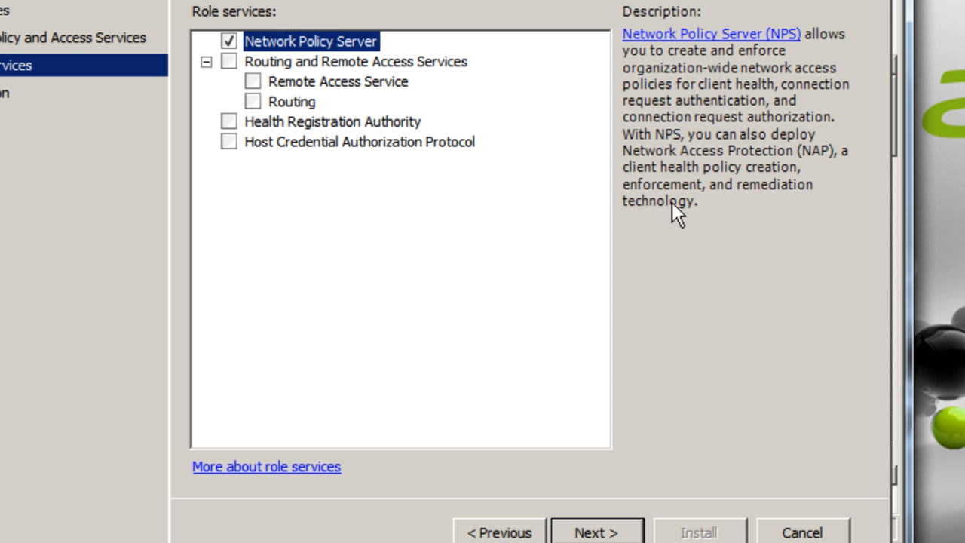
pyautogui.click(343, 63)
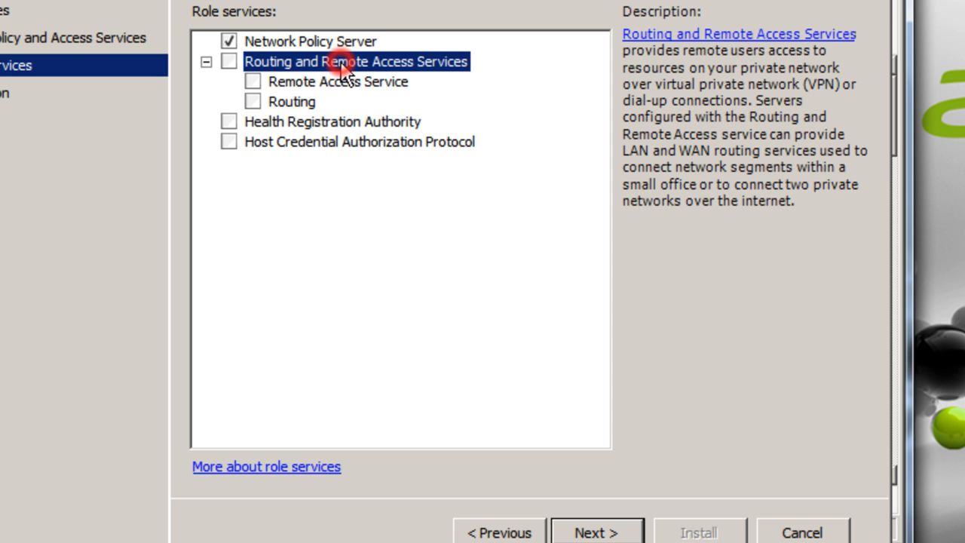
pyautogui.click(230, 62)
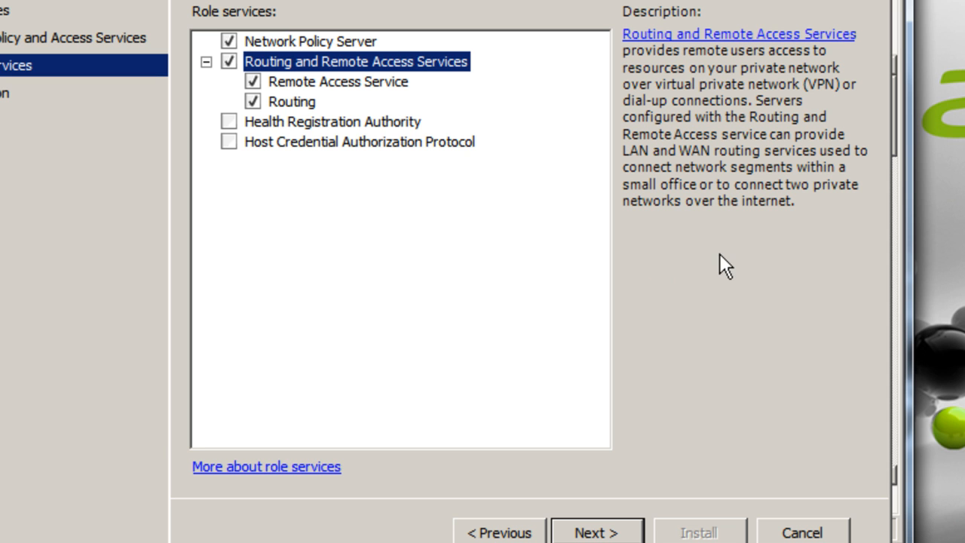
# Install Network Policy and Access Services and close the successful installation results
pyautogui.click(593, 535)
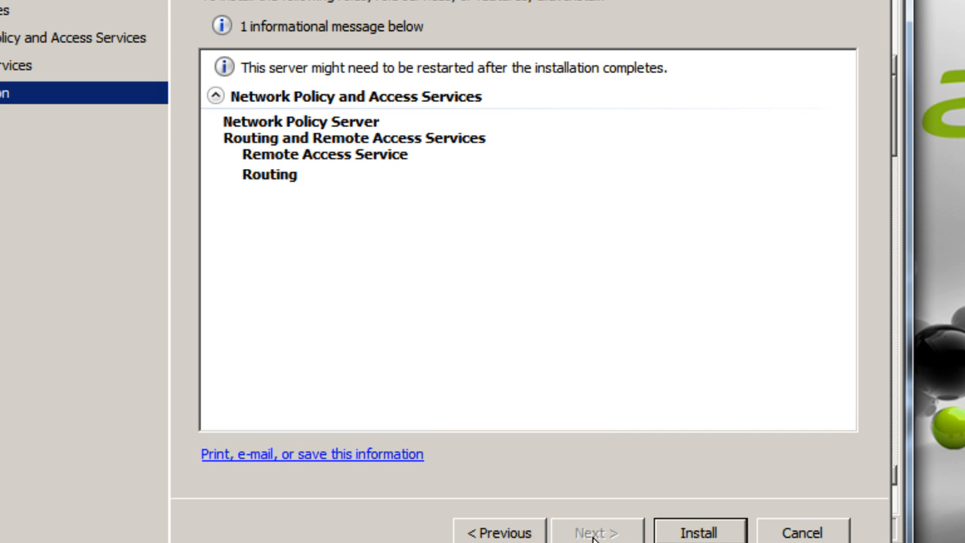
pyautogui.click(709, 530)
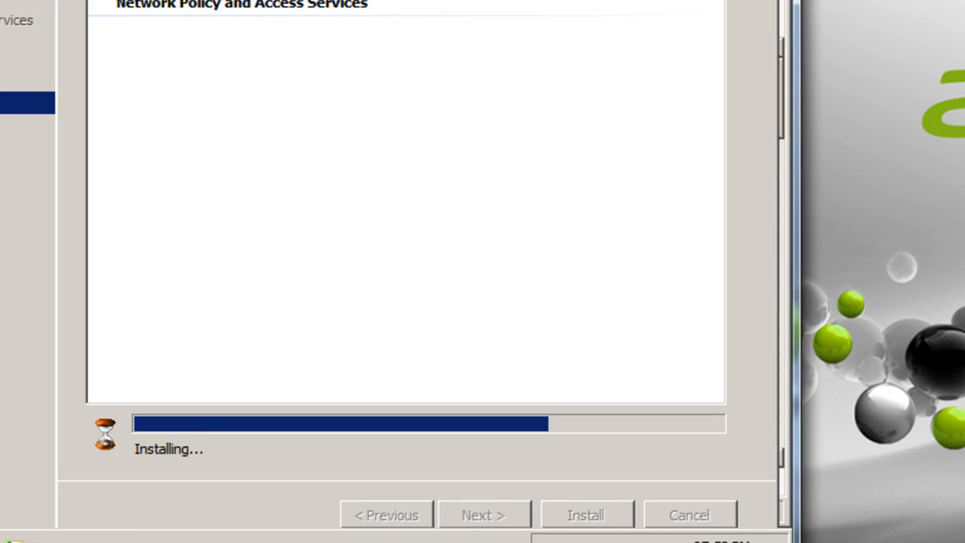
pyautogui.moveTo(452, 1); pyautogui.dragTo(385, 14)
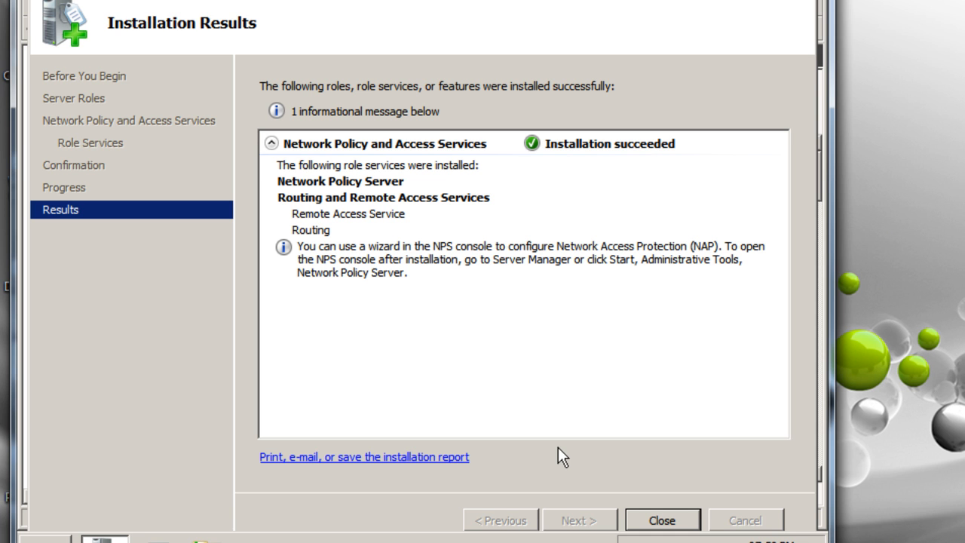
pyautogui.click(641, 520)
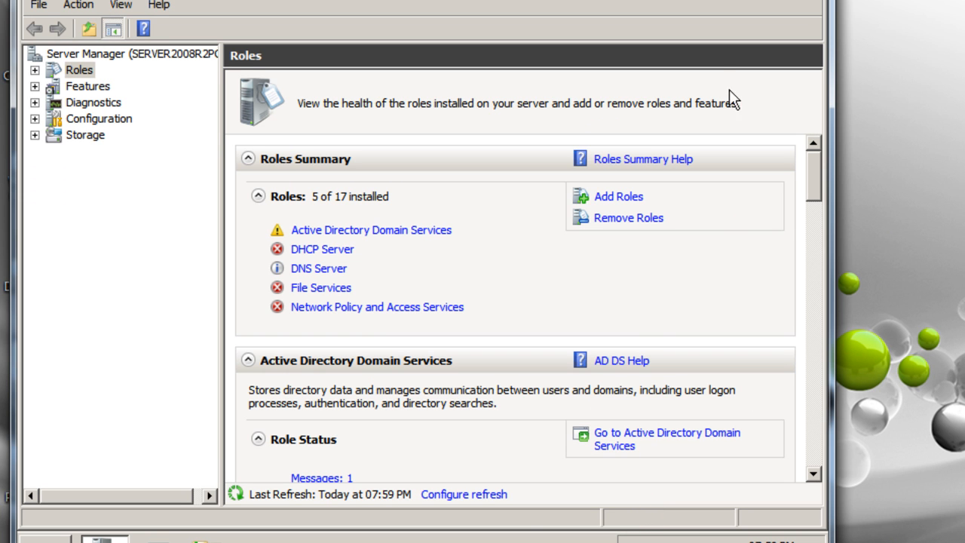
# Minimize Server Manager and launch Routing and Remote Access from Administrative Tools
pyautogui.click(781, 0)
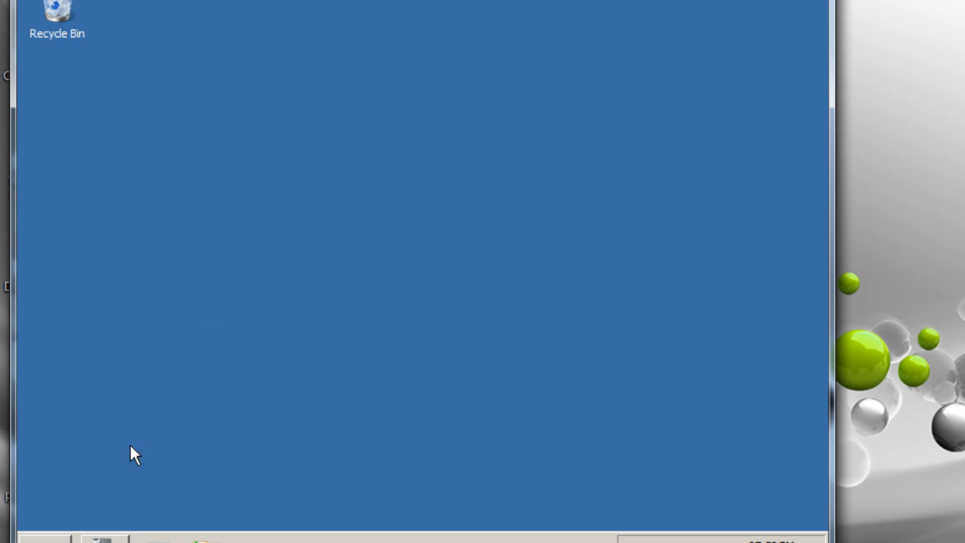
pyautogui.click(44, 538)
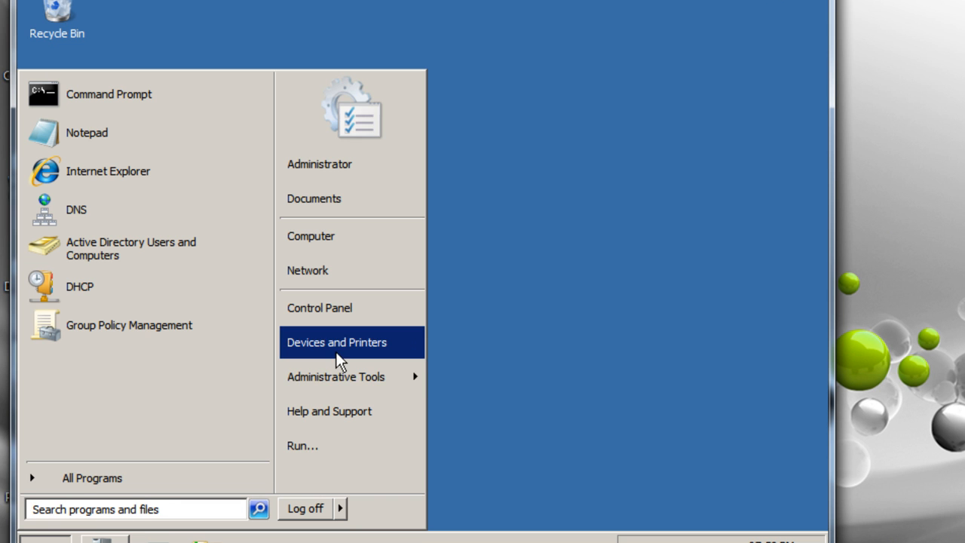
pyautogui.moveTo(332, 378)
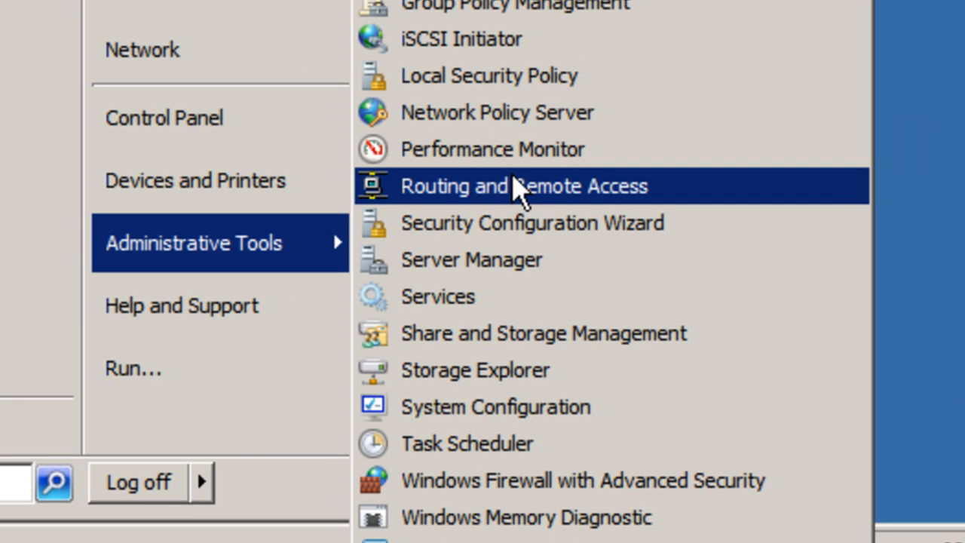
pyautogui.click(512, 185)
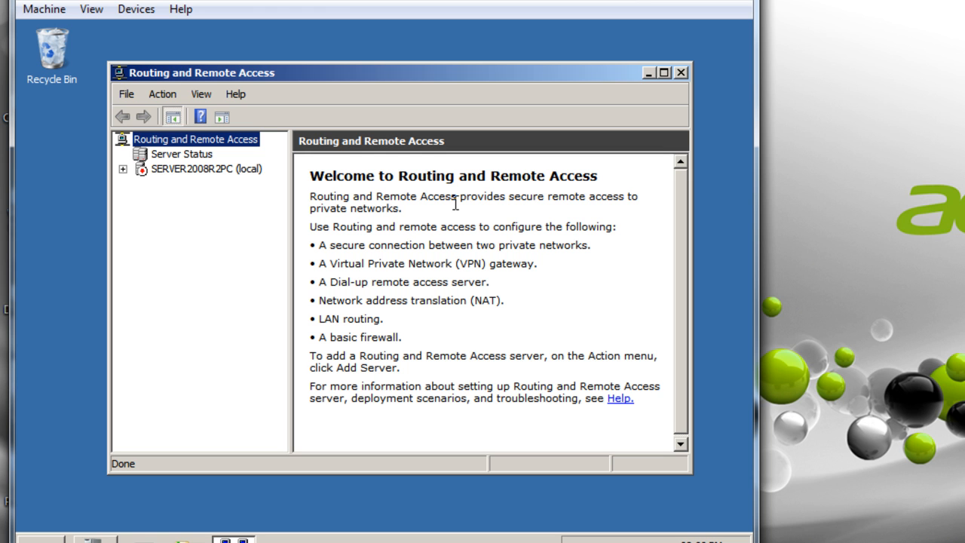
# Start Configure and Enable Routing and Remote Access on SERVER2008R2PC (local)
pyautogui.click(170, 173)
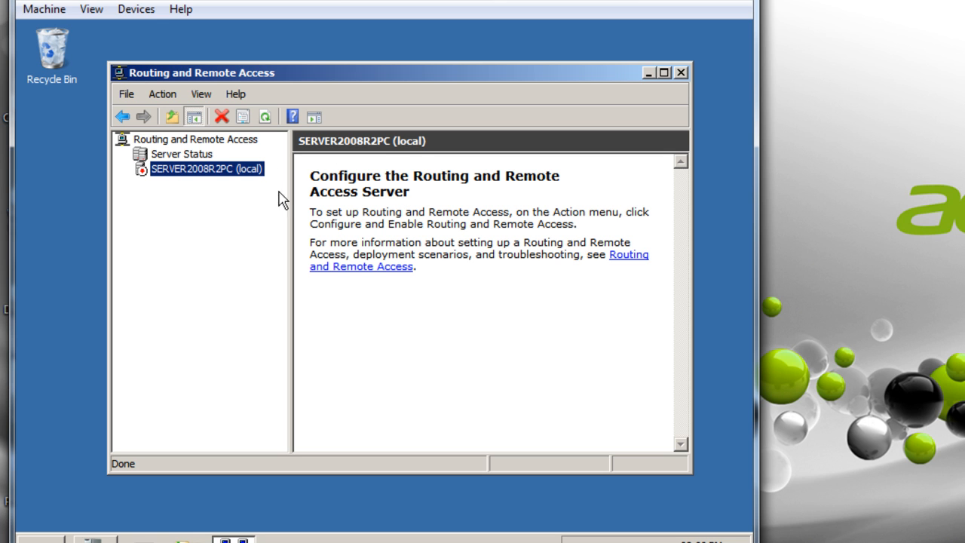
pyautogui.rightClick(210, 179)
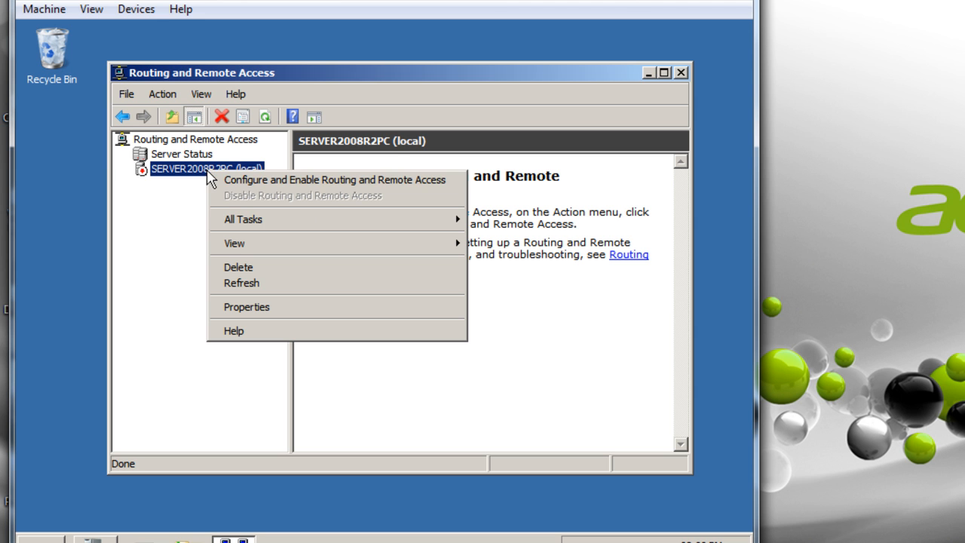
pyautogui.click(273, 180)
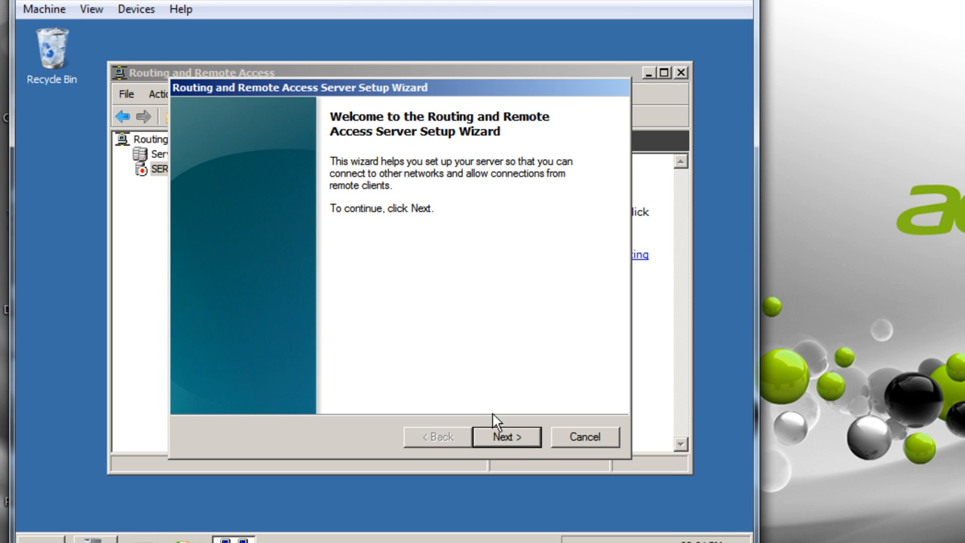
# Try the Remote access (VPN) configuration, dismiss the too-few-interfaces warning, and go back
pyautogui.click(509, 441)
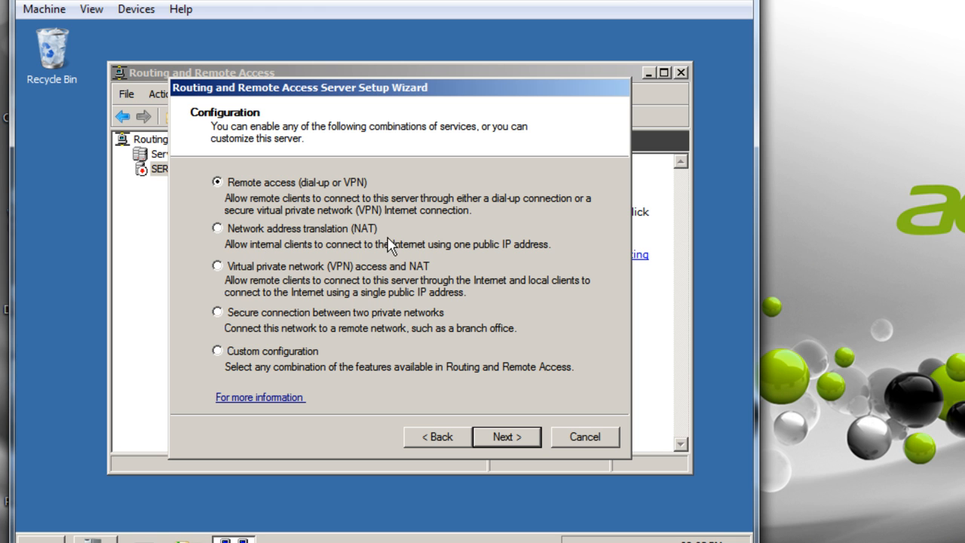
pyautogui.click(515, 437)
pyautogui.click(225, 203)
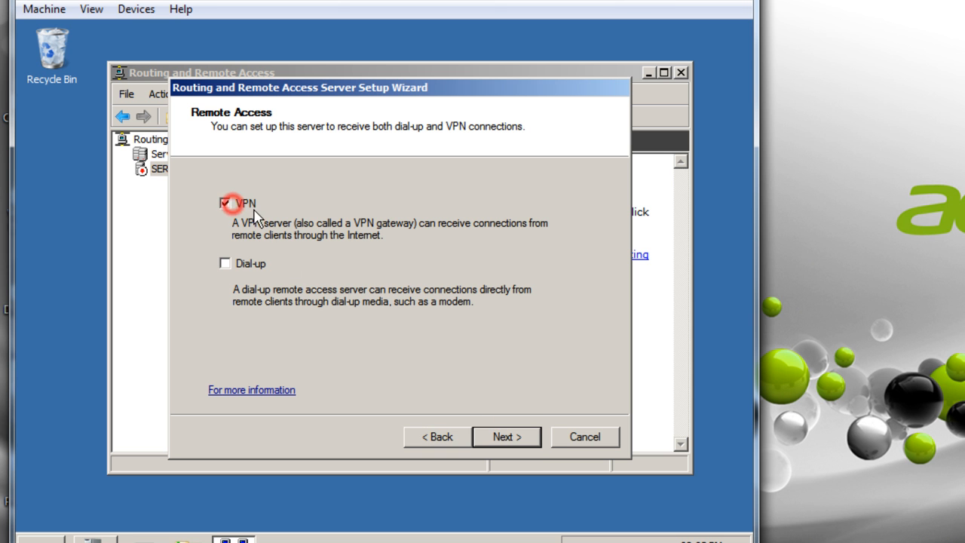
pyautogui.click(507, 438)
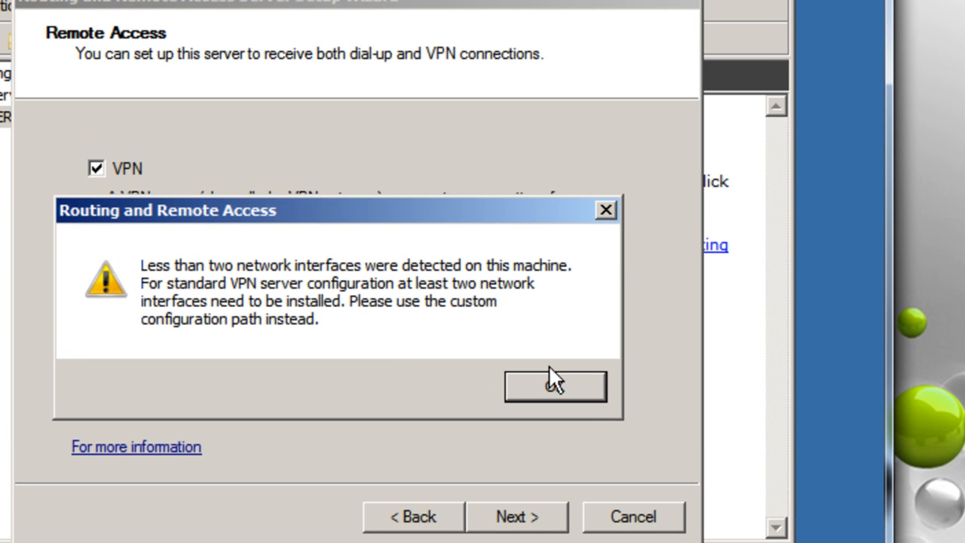
pyautogui.click(547, 381)
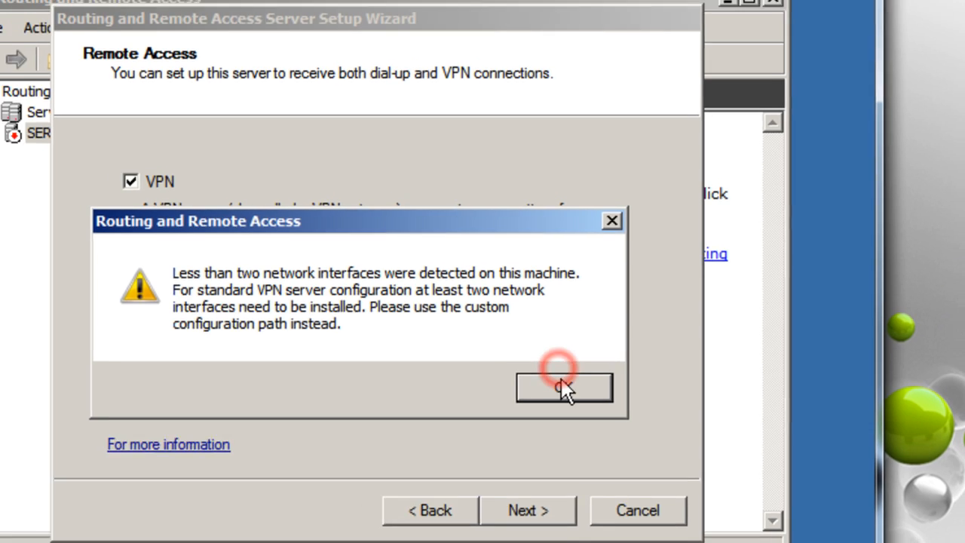
pyautogui.click(428, 517)
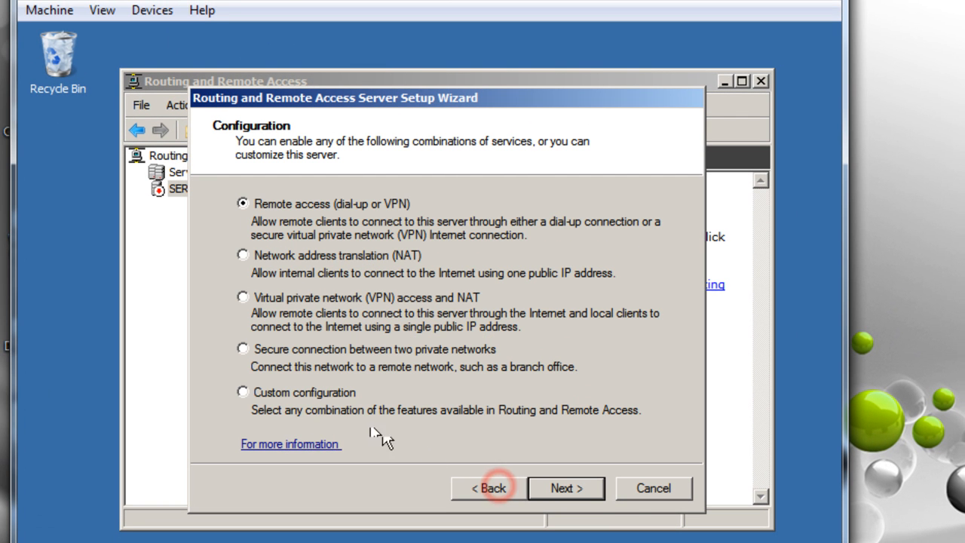
# Choose Custom configuration with only VPN access enabled and advance to the summary
pyautogui.click(289, 393)
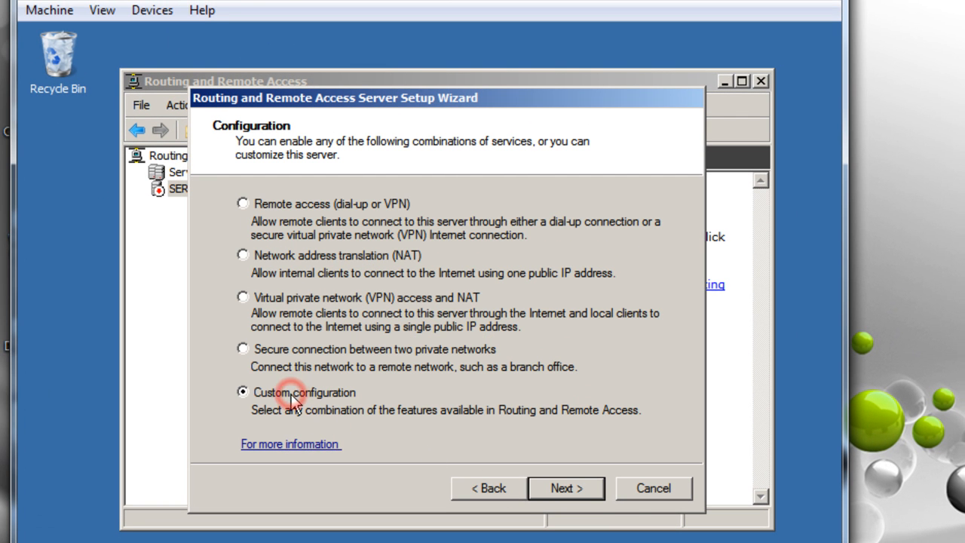
pyautogui.click(549, 483)
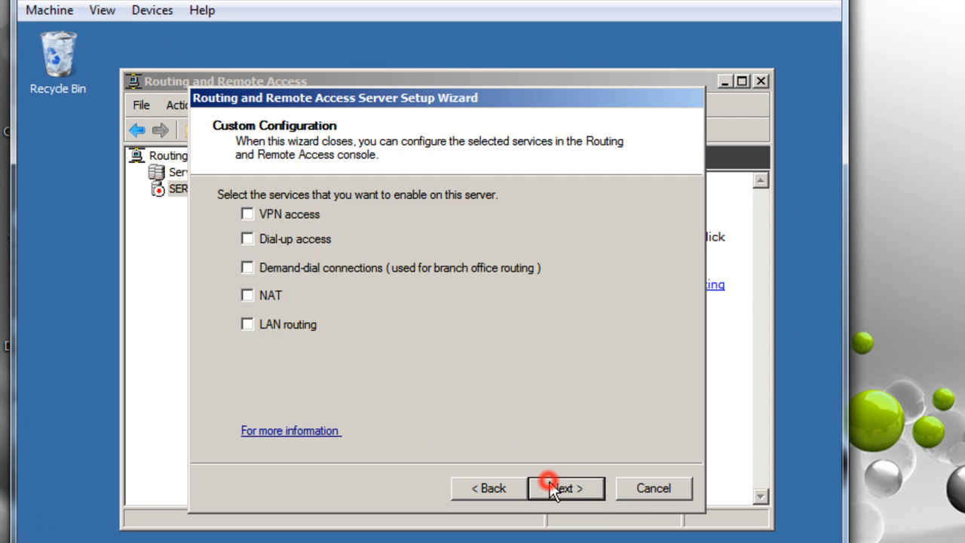
pyautogui.click(262, 214)
pyautogui.click(576, 486)
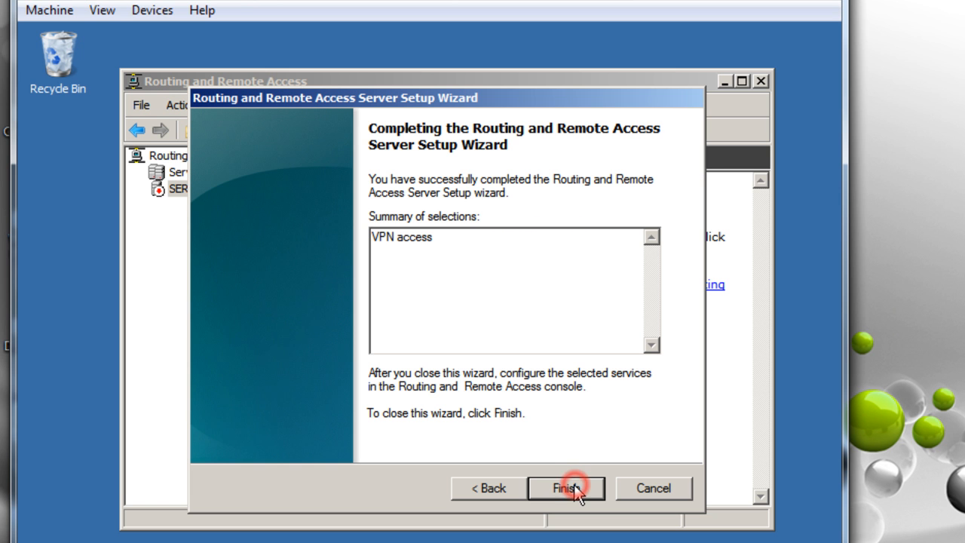
# Finish the wizard, acknowledge the connection request policy notice, and start the RRAS service
pyautogui.click(565, 486)
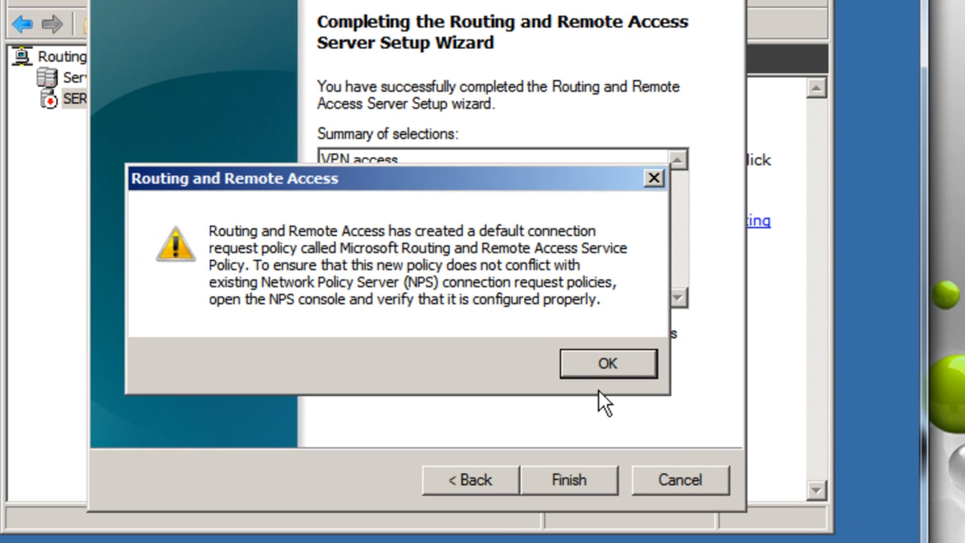
pyautogui.click(603, 367)
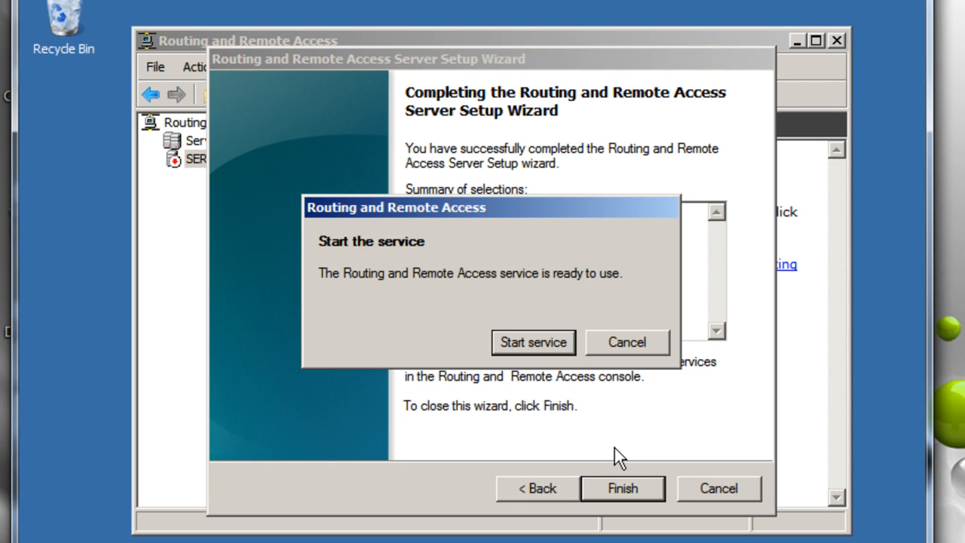
pyautogui.click(531, 343)
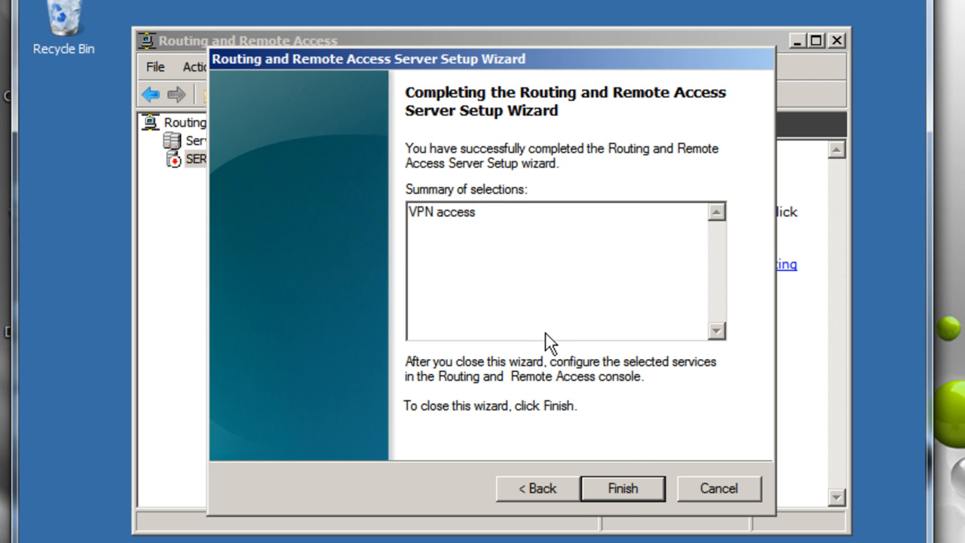
# Close the wizard and display the Ports list under SERVER2008R2PC (local)
pyautogui.click(609, 483)
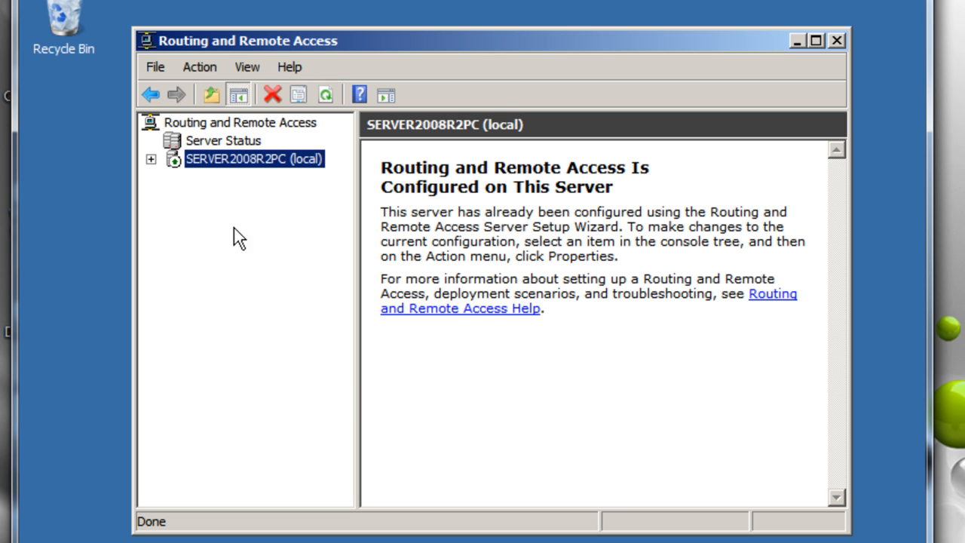
pyautogui.click(151, 159)
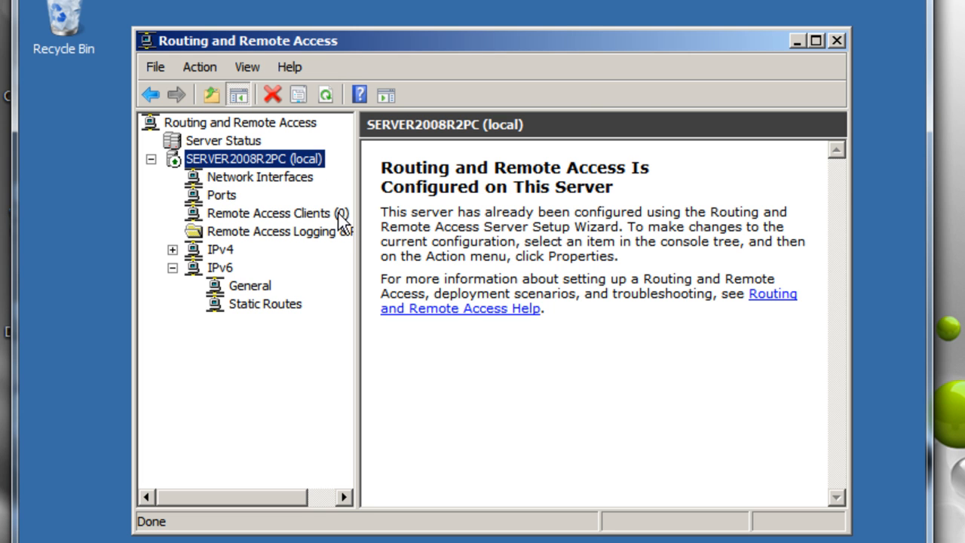
pyautogui.click(220, 196)
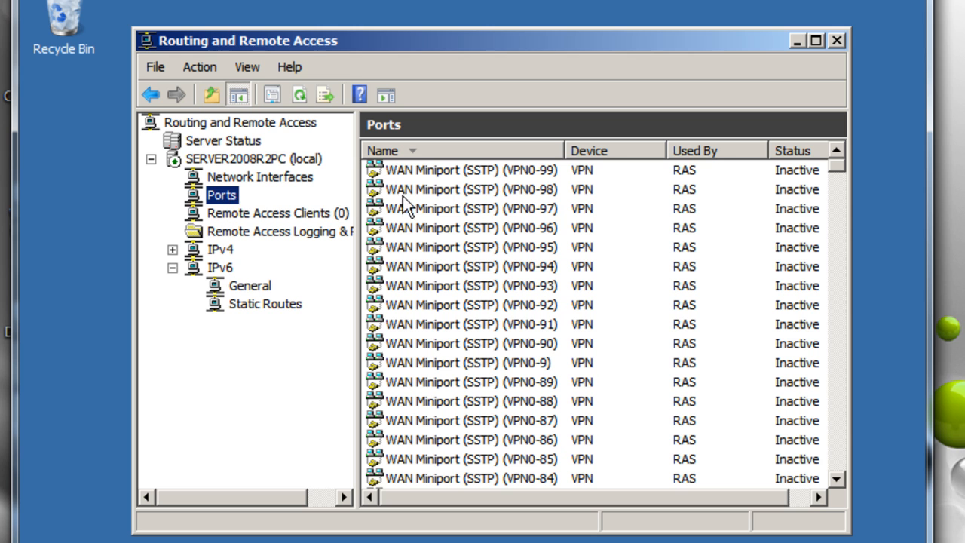
# In Ports Properties, limit WAN Miniport (L2TP) to 25 maximum ports
pyautogui.rightClick(232, 199)
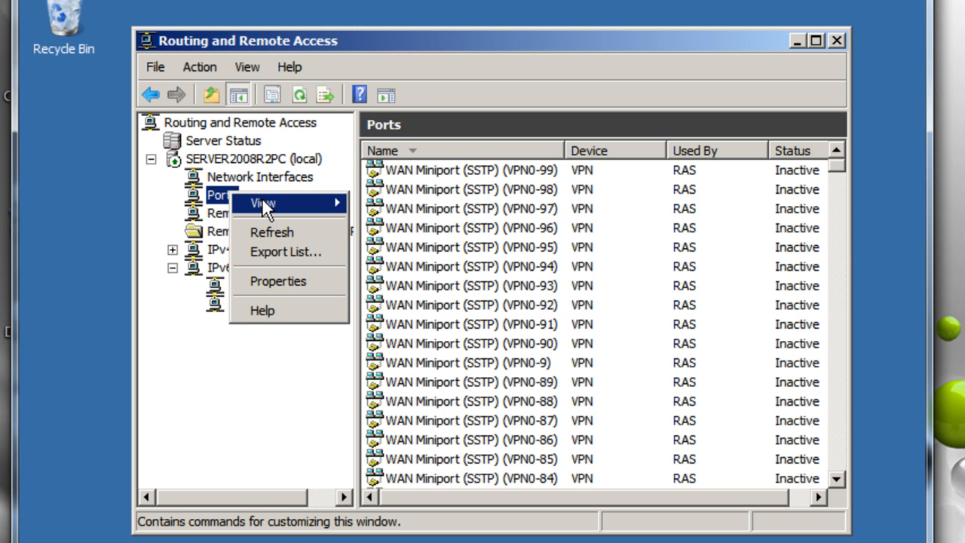
pyautogui.click(289, 276)
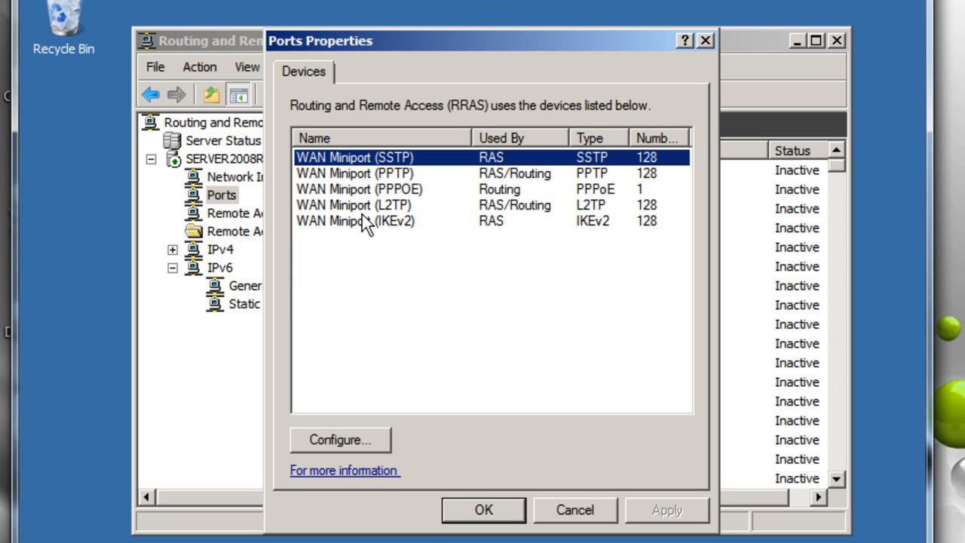
pyautogui.click(372, 210)
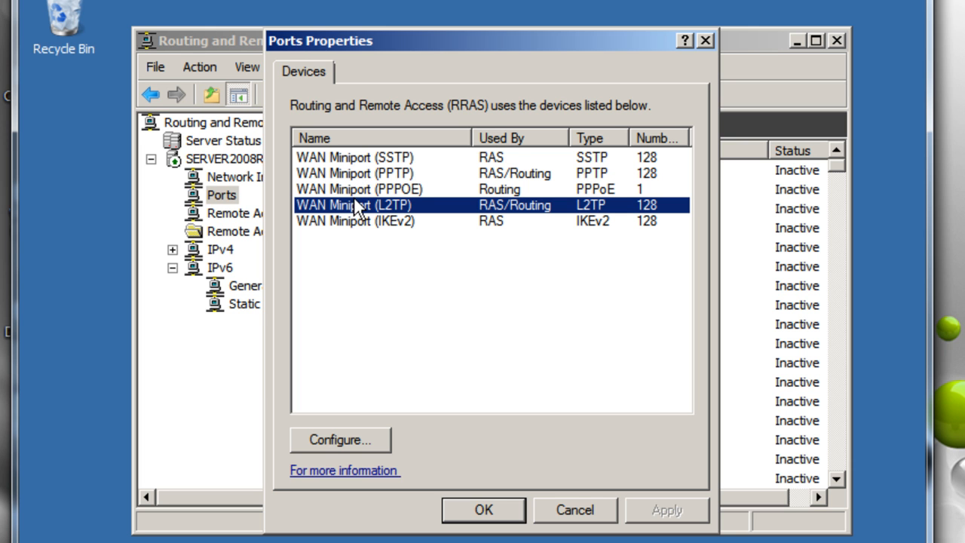
pyautogui.click(356, 441)
pyautogui.click(436, 347)
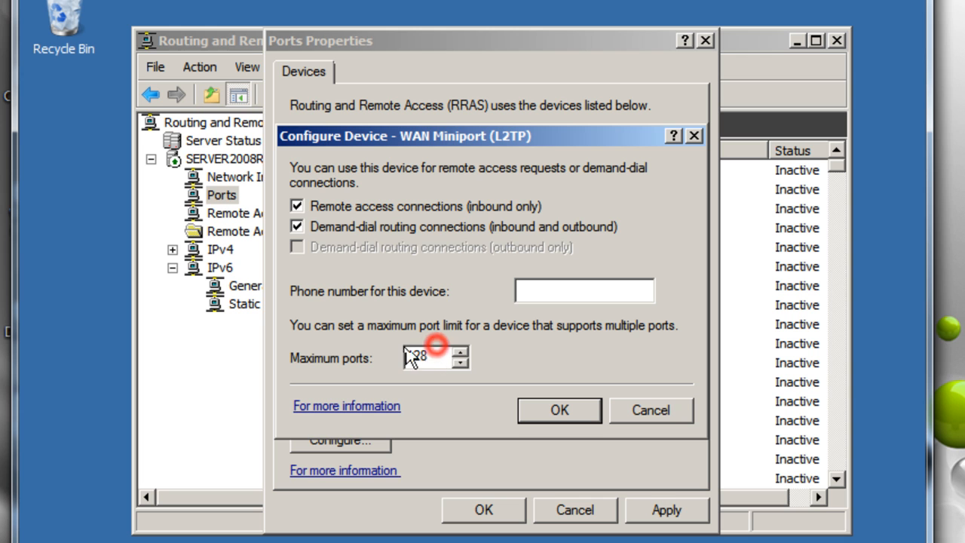
pyautogui.doubleClick(437, 353)
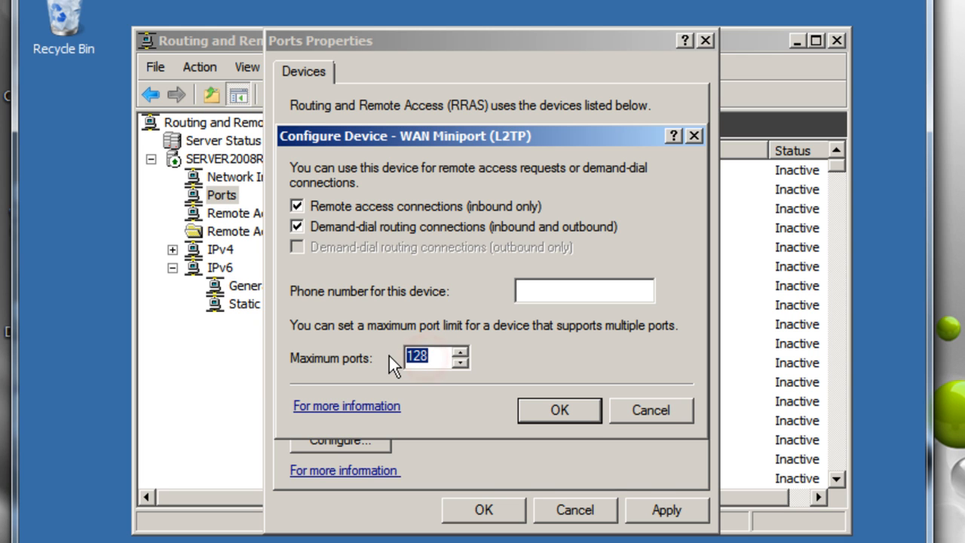
pyautogui.write('25')
pyautogui.click(554, 410)
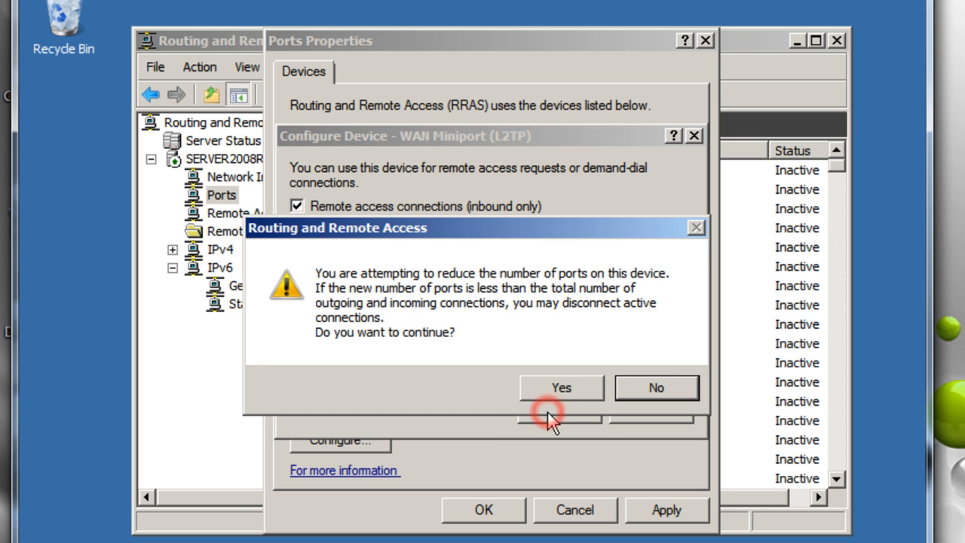
pyautogui.click(562, 387)
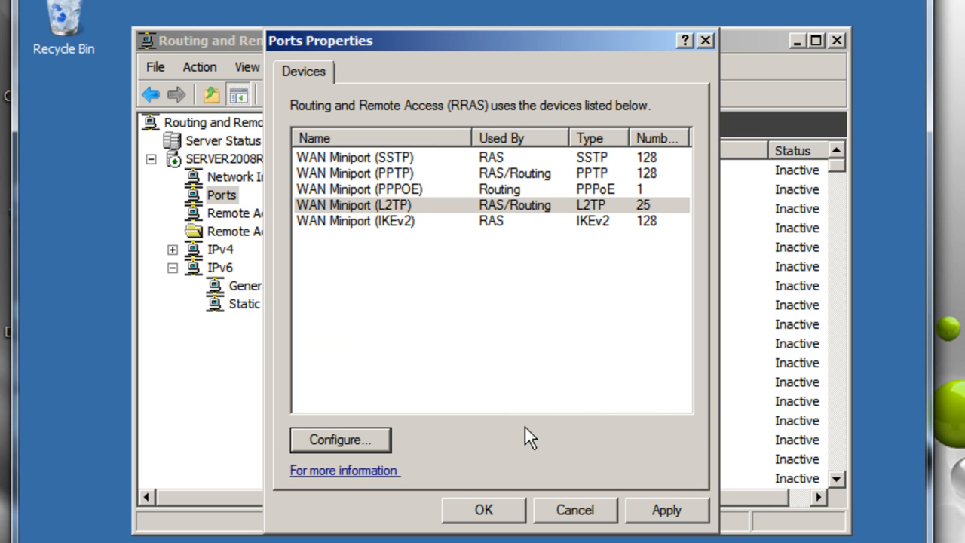
# Limit WAN Miniport (SSTP) to 25 maximum ports as well
pyautogui.click(366, 174)
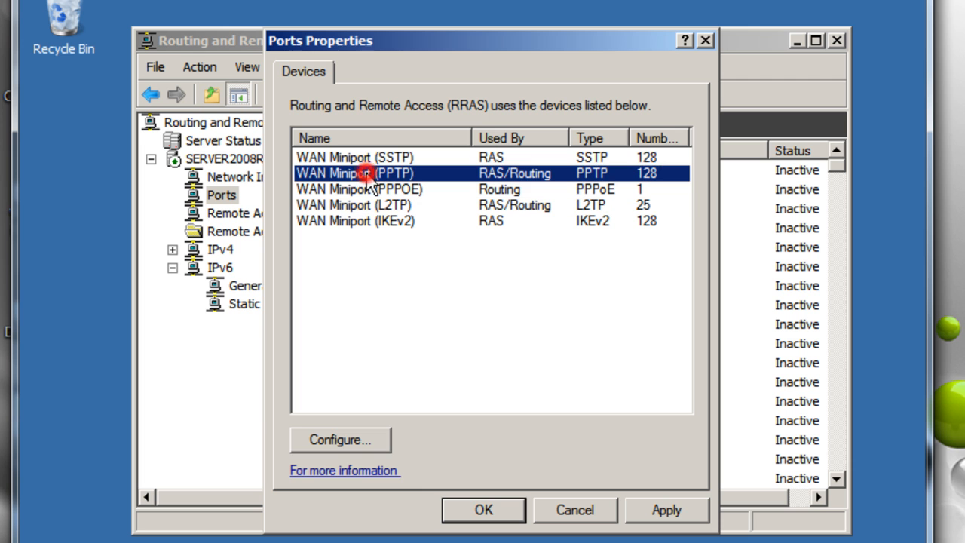
pyautogui.click(375, 157)
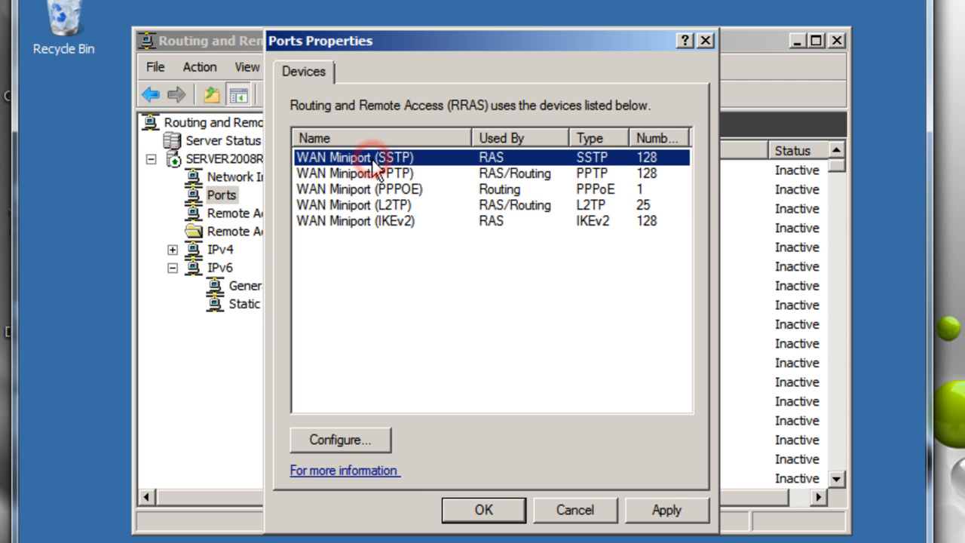
pyautogui.click(348, 439)
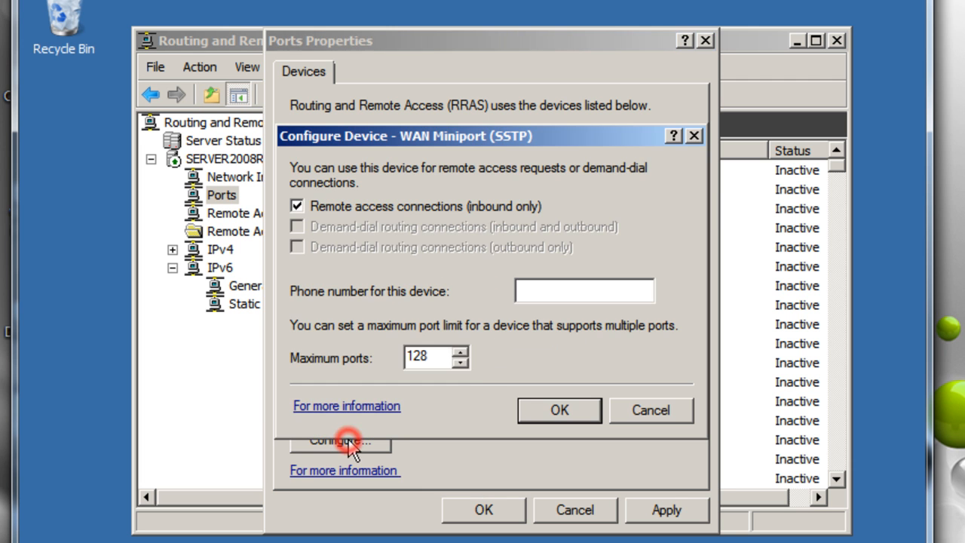
pyautogui.doubleClick(440, 355)
pyautogui.write('25')
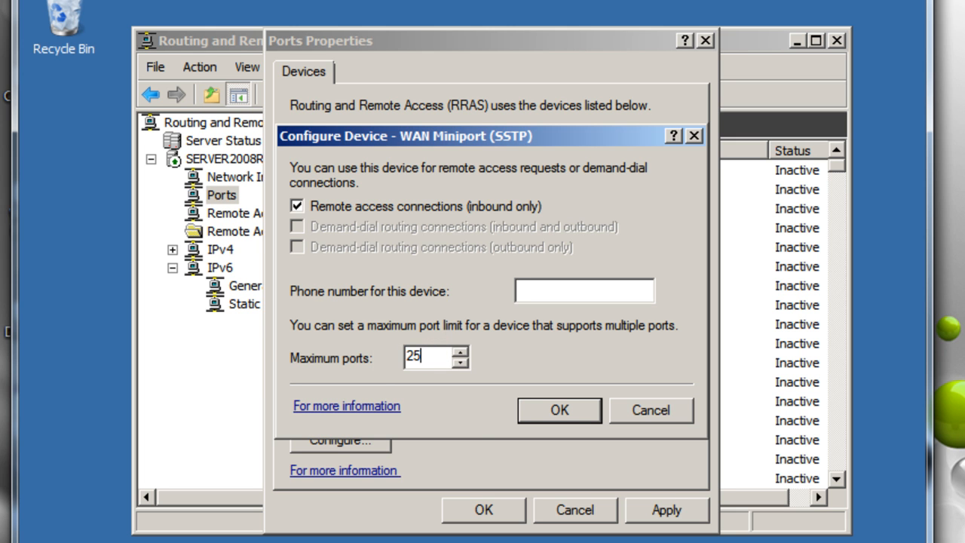
pyautogui.click(567, 414)
pyautogui.click(557, 387)
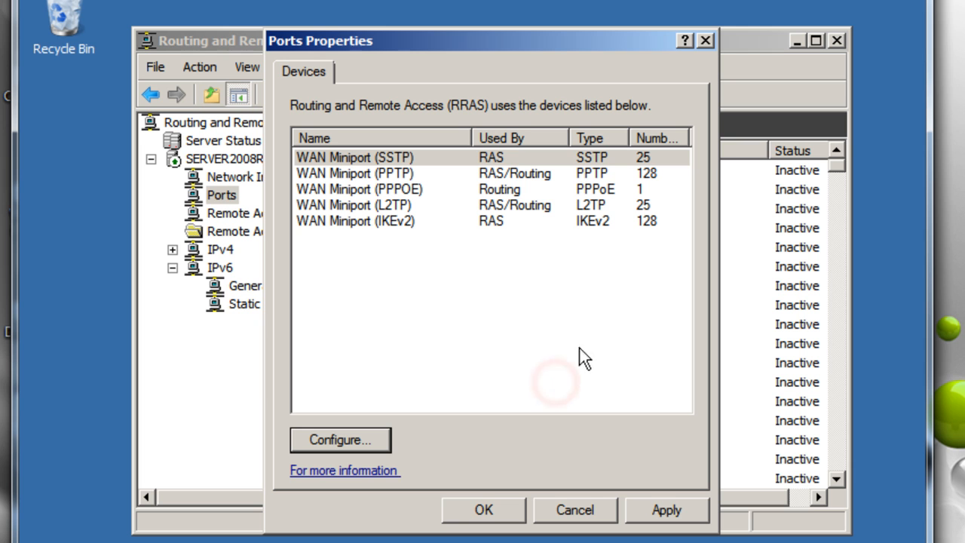
# Review the SSTP and L2TP entries and apply the reduced port limits
pyautogui.click(399, 138)
pyautogui.click(399, 138)
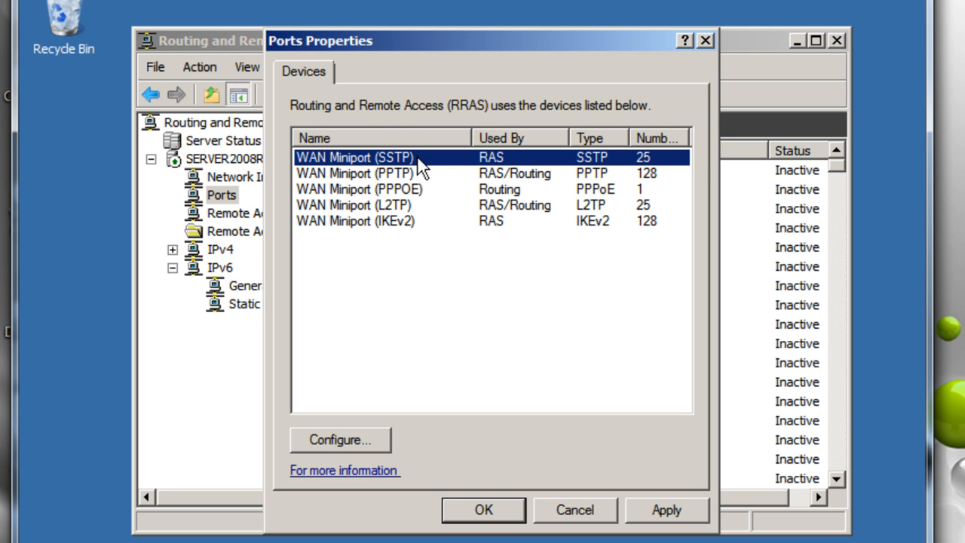
pyautogui.click(499, 161)
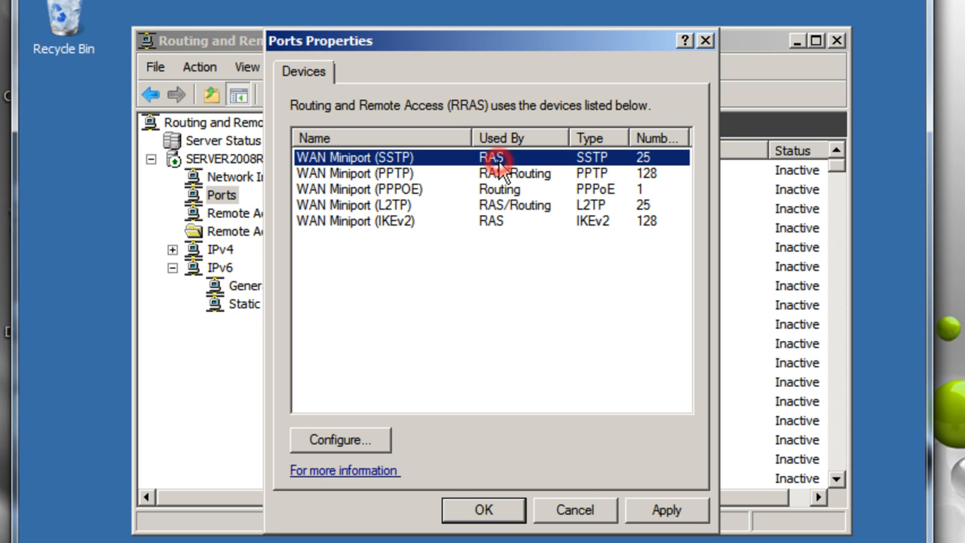
pyautogui.click(408, 205)
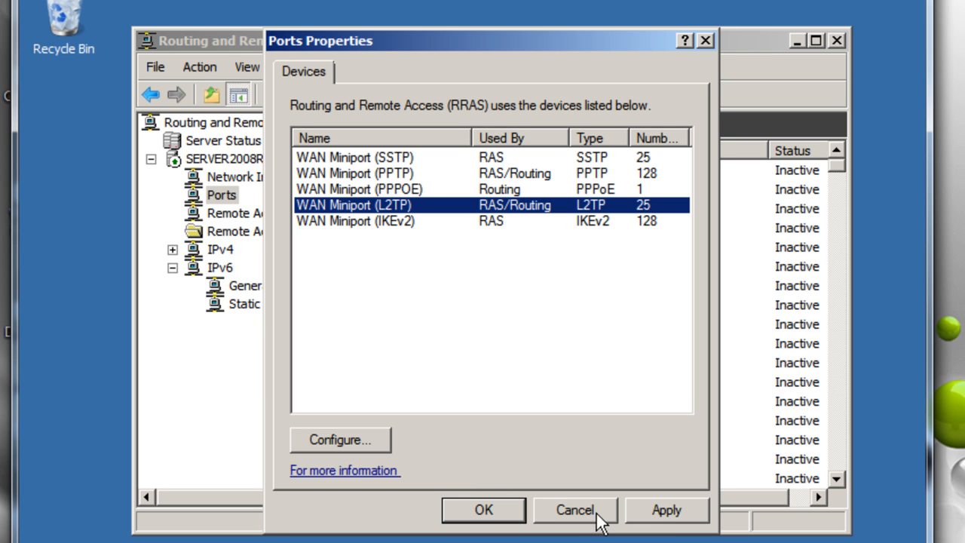
pyautogui.click(653, 512)
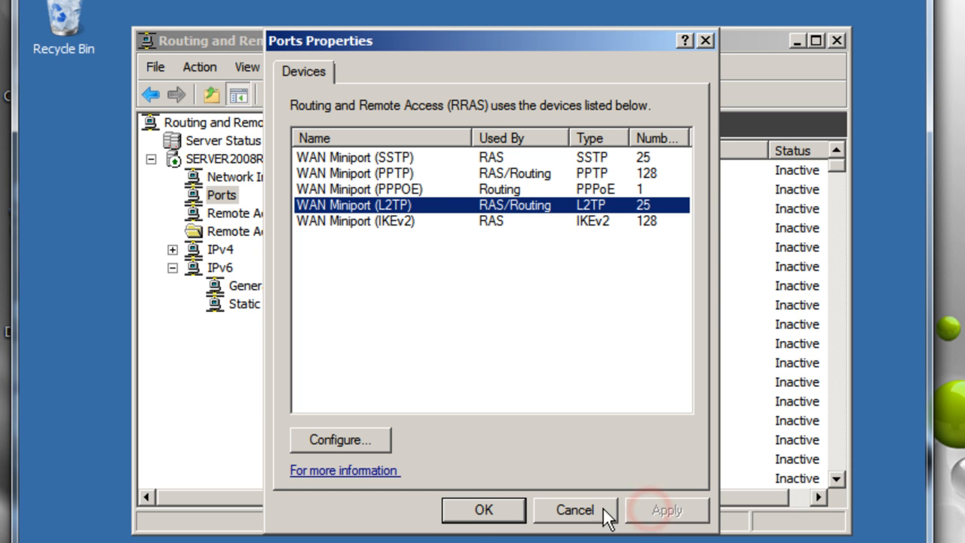
# Close Ports Properties and scroll down through the inactive SSTP VPN ports
pyautogui.click(468, 511)
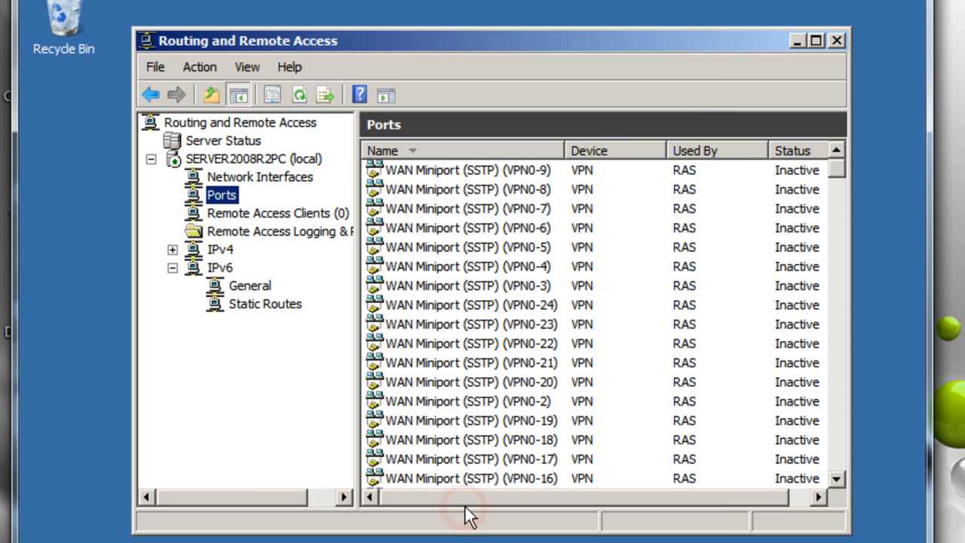
pyautogui.click(534, 178)
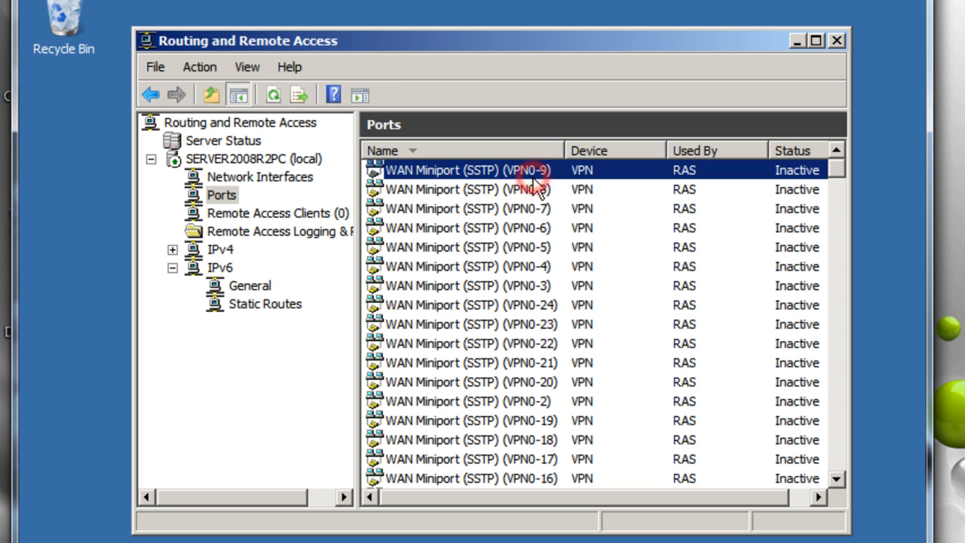
pyautogui.scroll(-4, 537, 285)
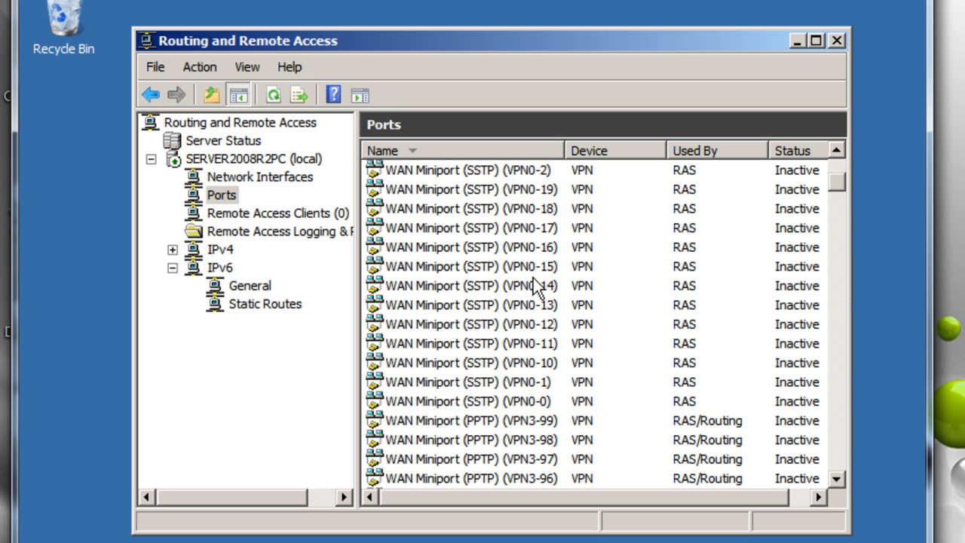
pyautogui.scroll(-2, 537, 285)
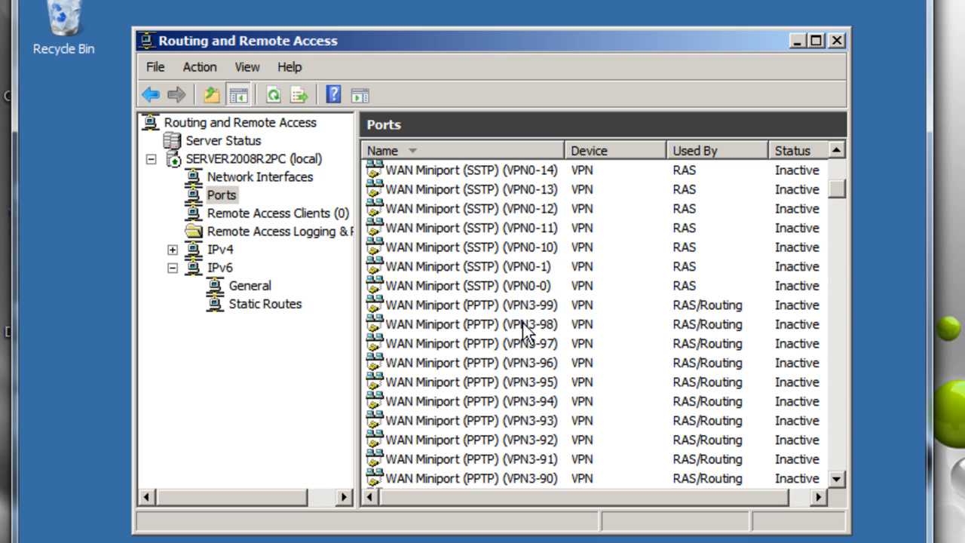
pyautogui.scroll(-13, 527, 332)
pyautogui.scroll(-20, 526, 332)
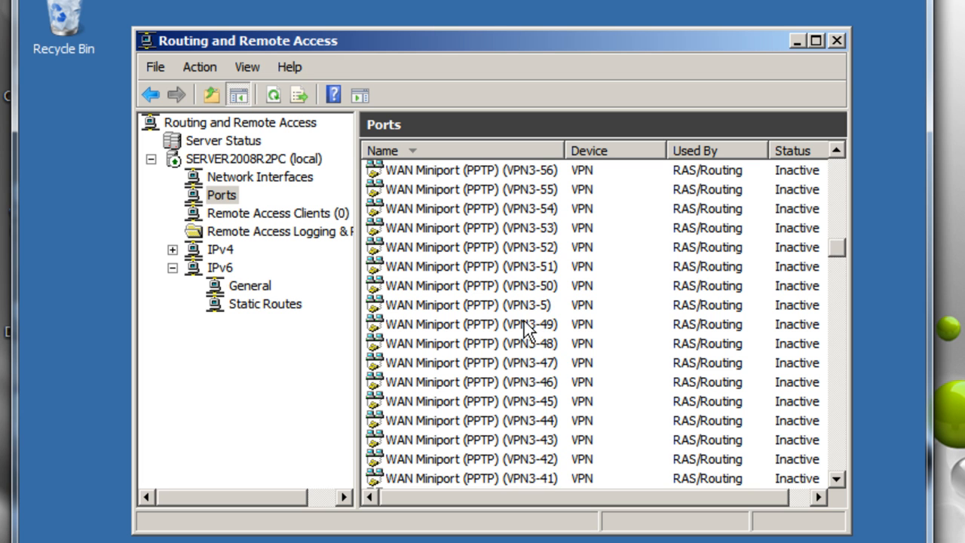
pyautogui.scroll(-20, 526, 329)
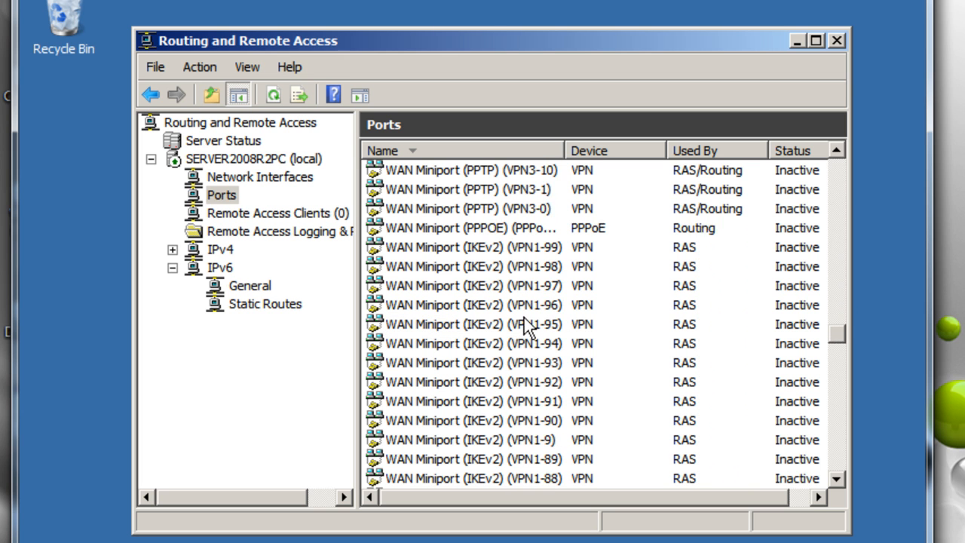
pyautogui.scroll(-14, 526, 330)
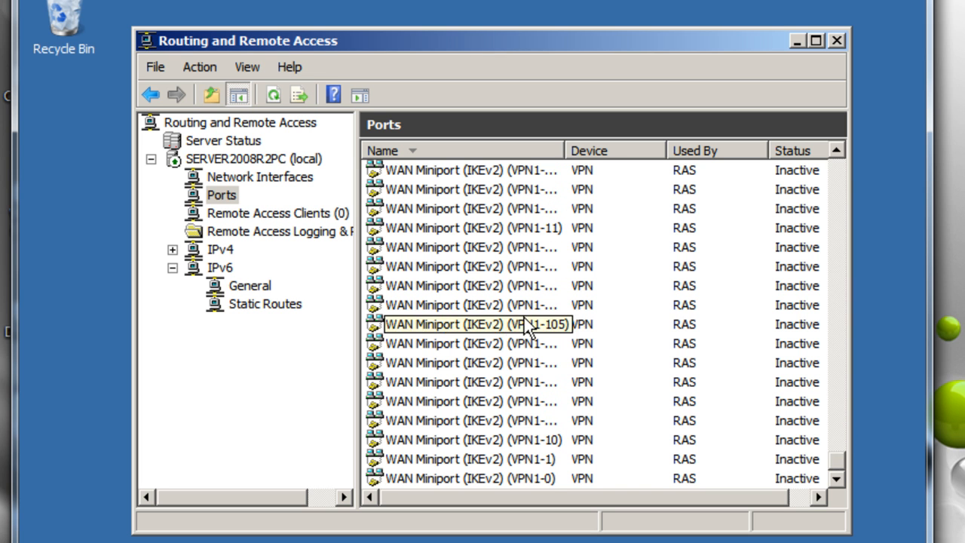
# Scroll back up the ports list and close the Routing and Remote Access console
pyautogui.scroll(20, 526, 329)
pyautogui.moveTo(842, 365); pyautogui.dragTo(844, 232)
pyautogui.moveTo(852, 282); pyautogui.dragTo(827, 462)
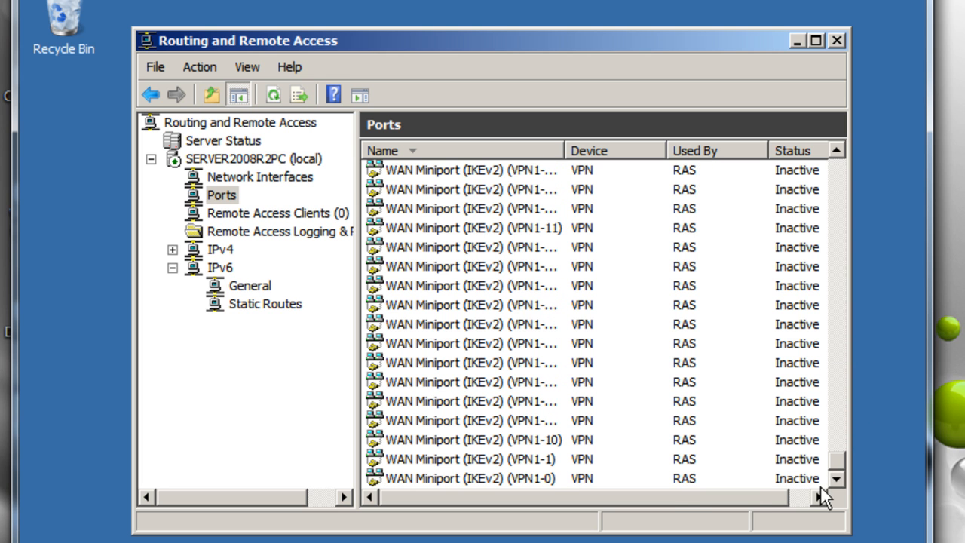
pyautogui.scroll(3, 528, 377)
pyautogui.scroll(20, 507, 366)
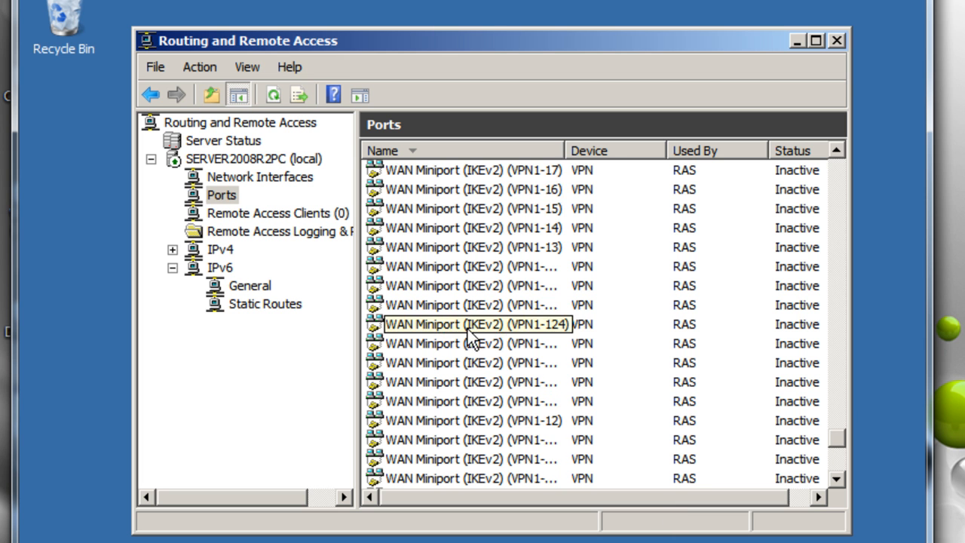
pyautogui.scroll(10, 494, 298)
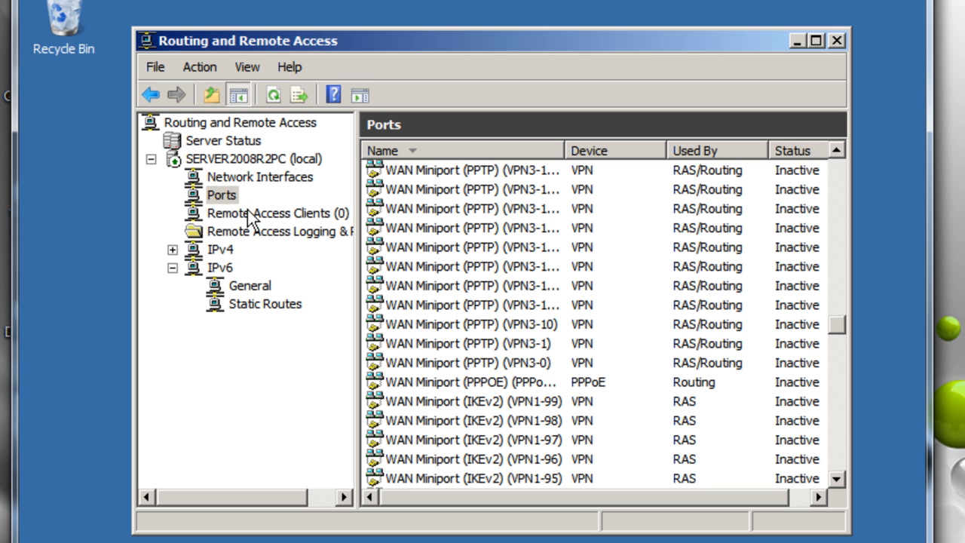
pyautogui.click(834, 41)
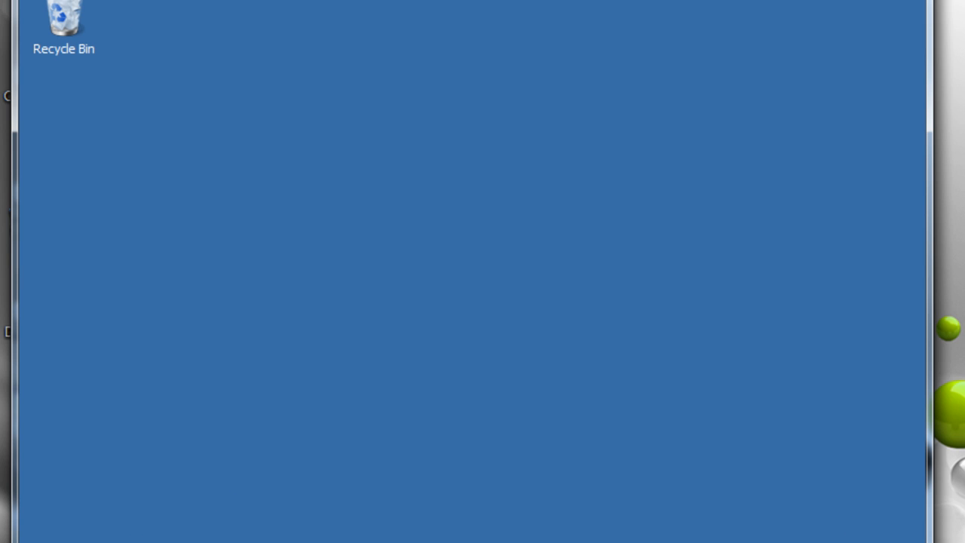
# Launch the Network Policy Server console from Administrative Tools in the Start menu
pyautogui.press('super')
pyautogui.click(365, 435)
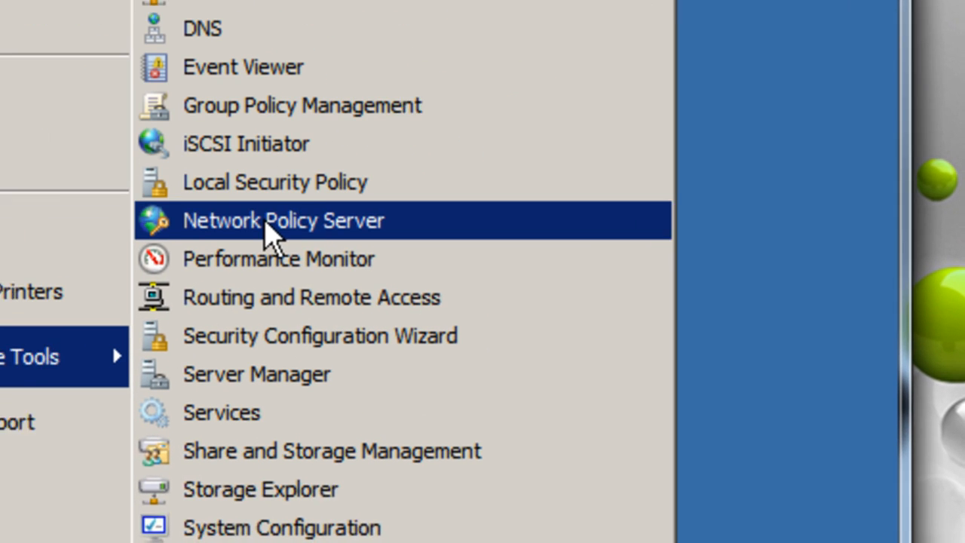
pyautogui.click(240, 211)
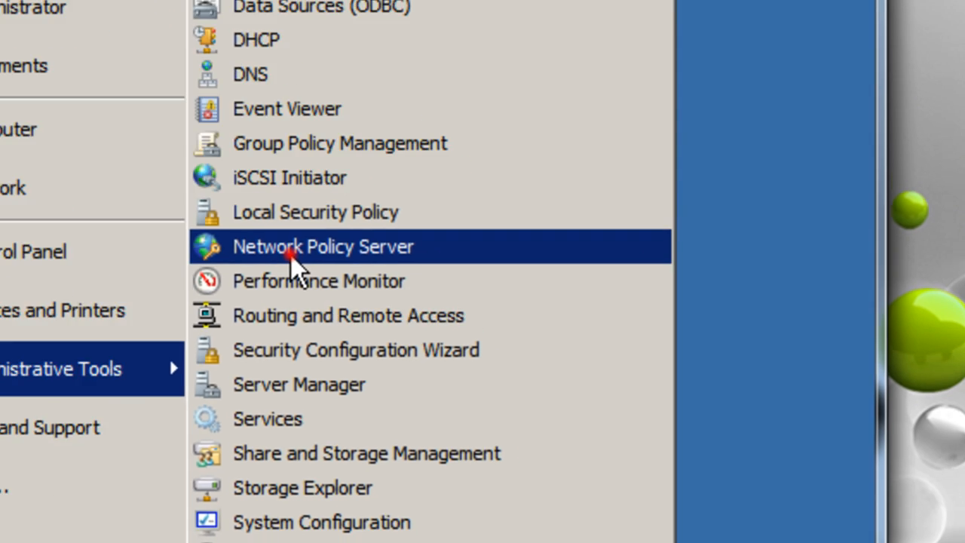
pyautogui.click(224, 218)
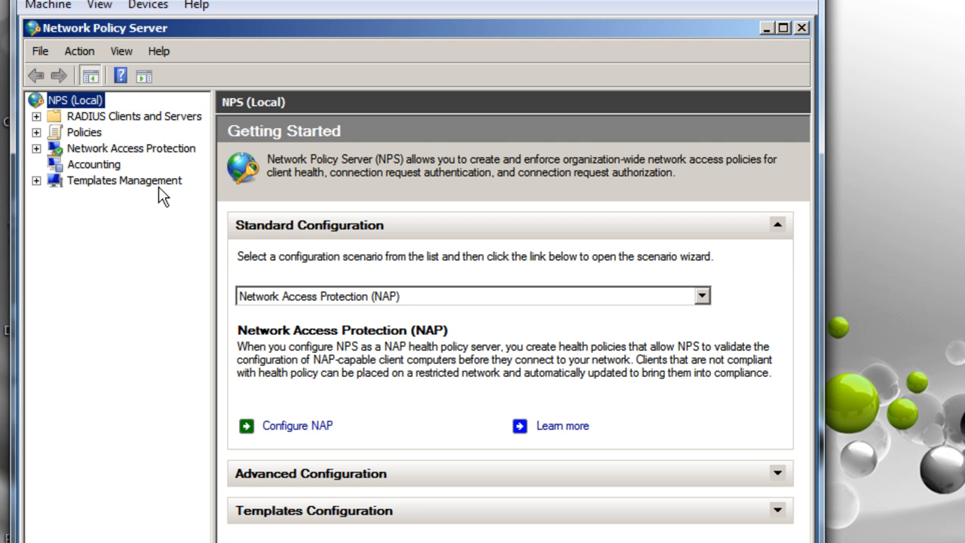
# Review the existing network policies, including the RRAS policy, then start a new network policy
pyautogui.click(79, 134)
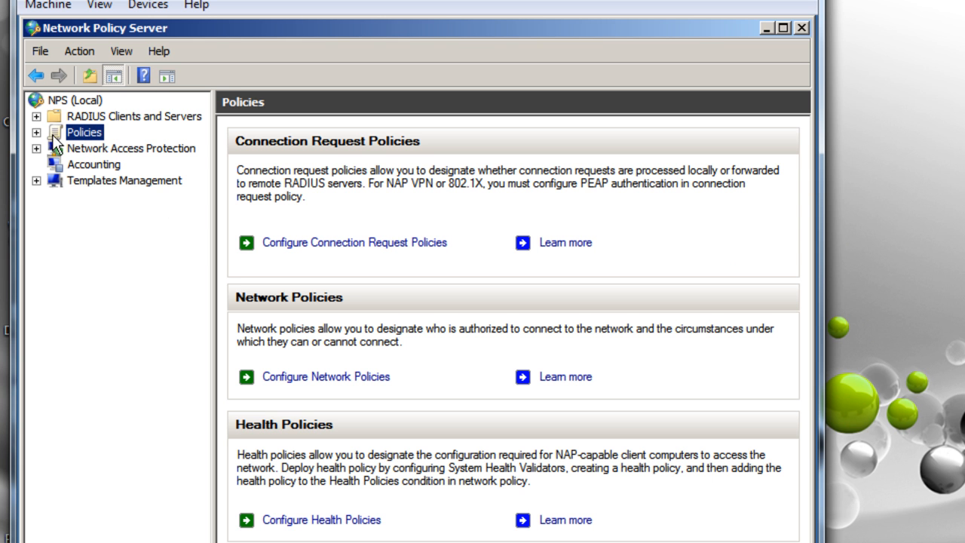
pyautogui.click(37, 132)
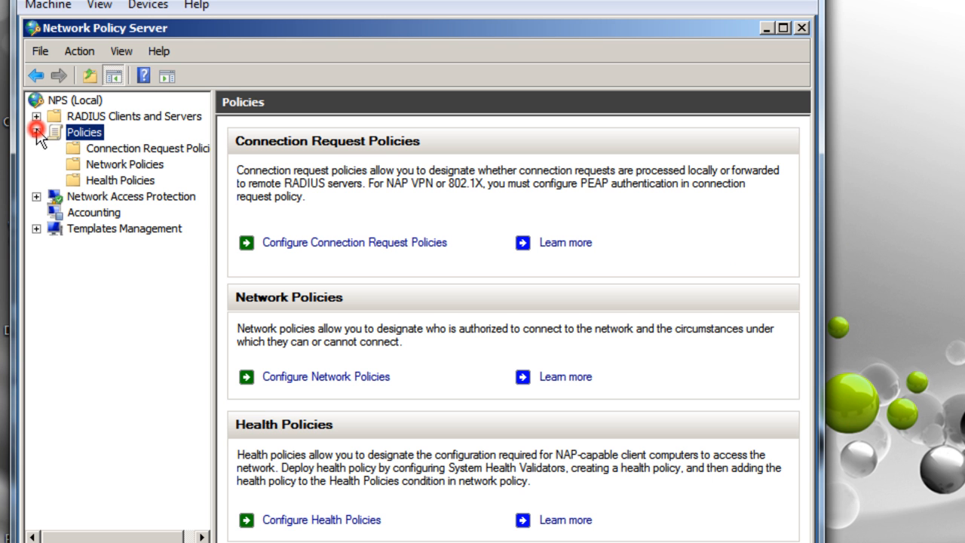
pyautogui.click(126, 163)
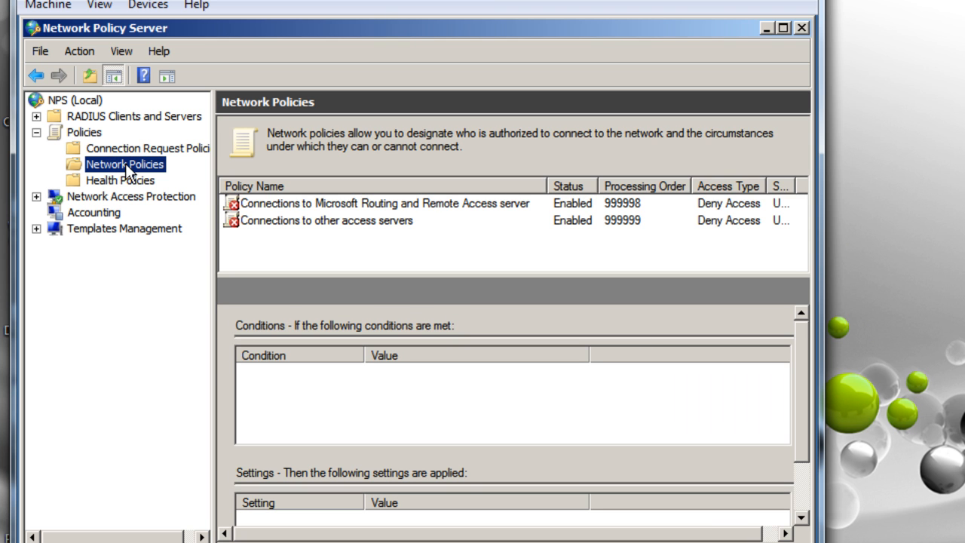
pyautogui.click(83, 134)
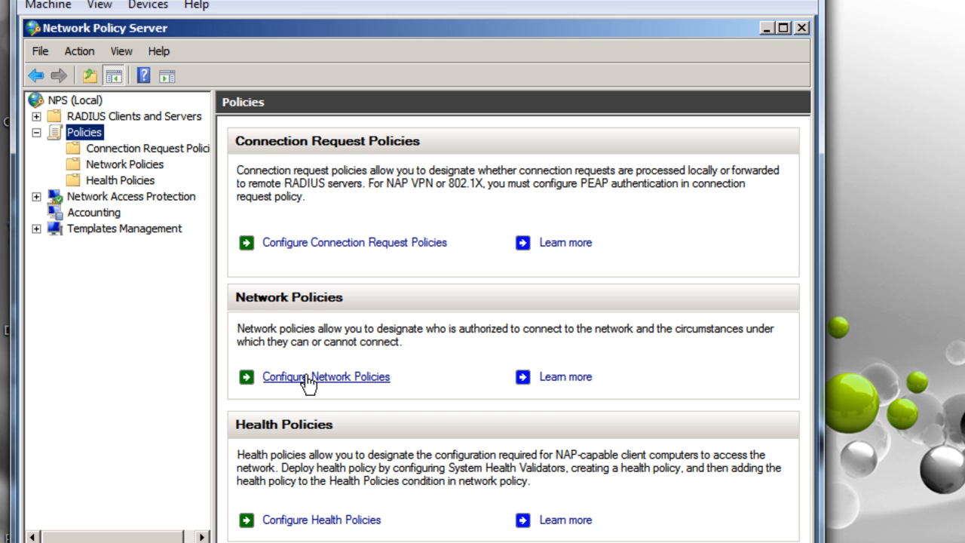
pyautogui.click(309, 377)
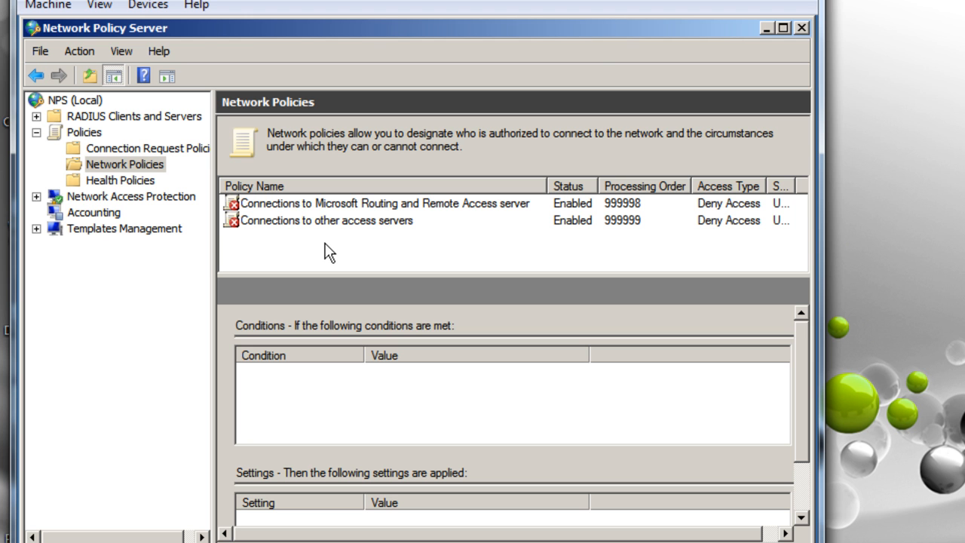
pyautogui.click(324, 205)
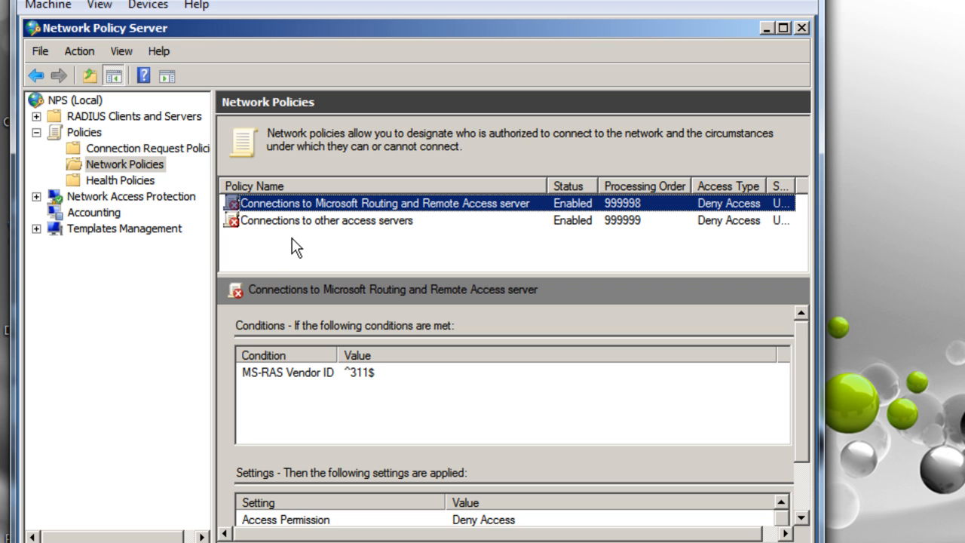
pyautogui.rightClick(126, 163)
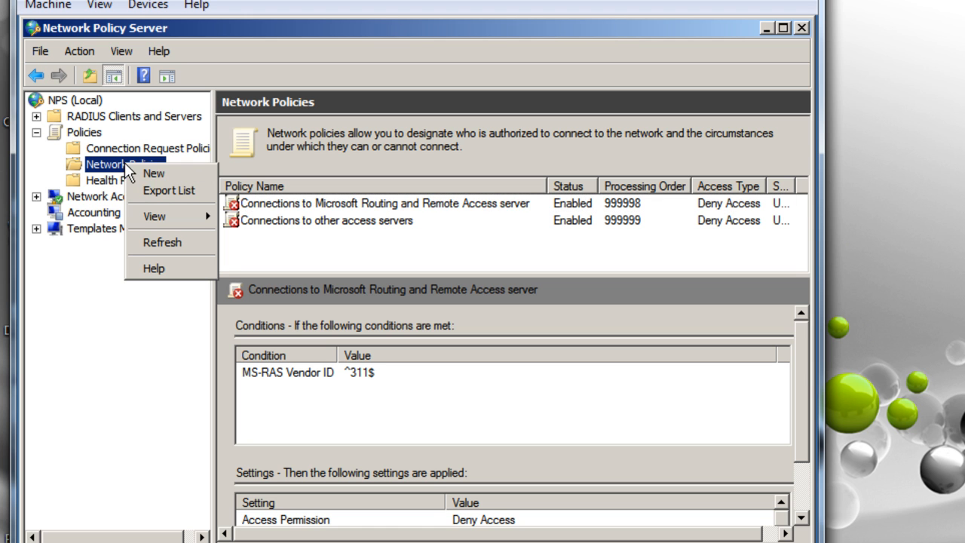
pyautogui.click(170, 175)
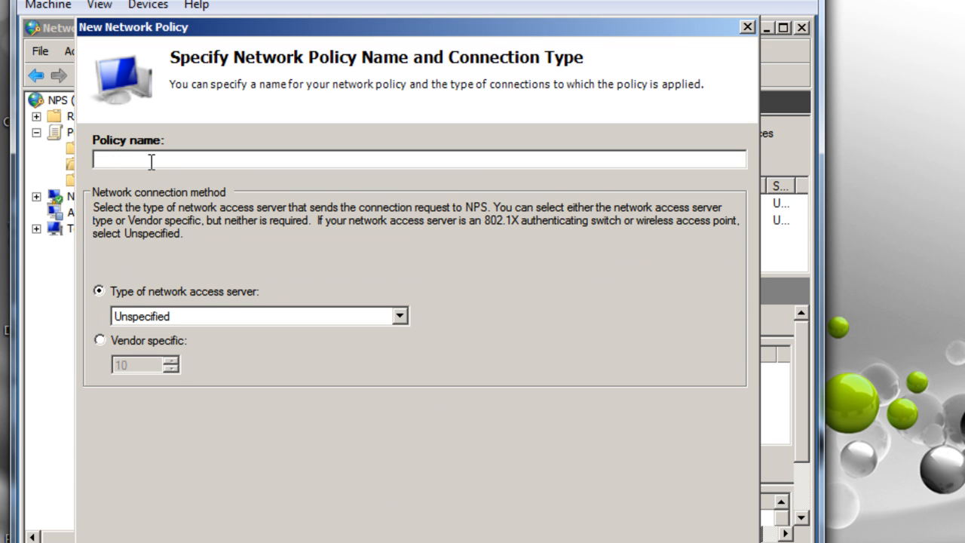
# Name the policy 'Server VPN Policy' with type Remote Access Server (VPN-Dial up) and continue
pyautogui.write('Server VPN P')
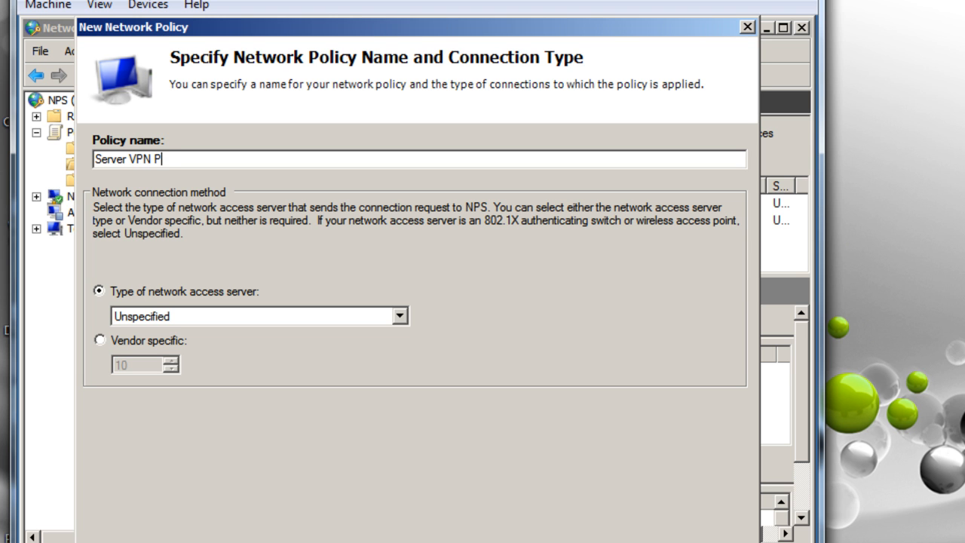
pyautogui.write('olicy')
pyautogui.click(204, 312)
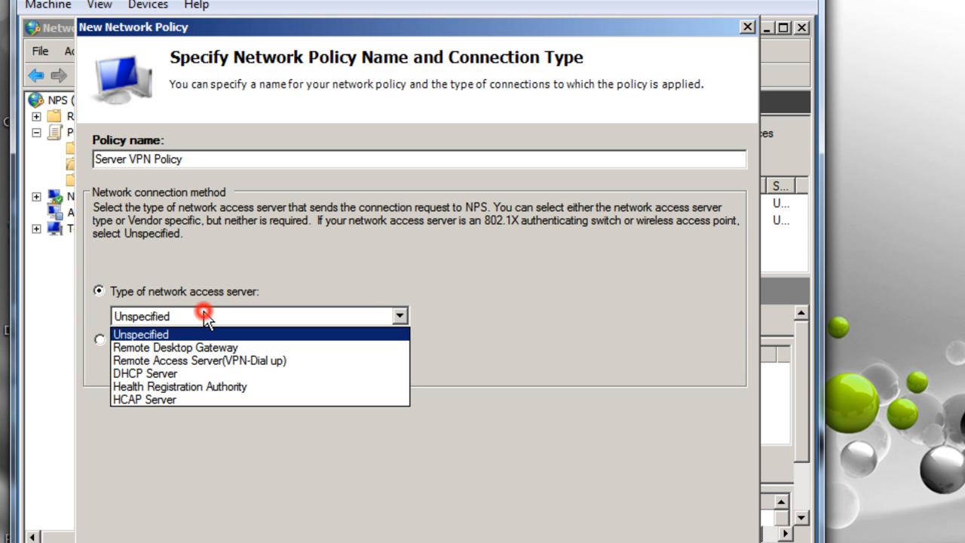
pyautogui.click(206, 362)
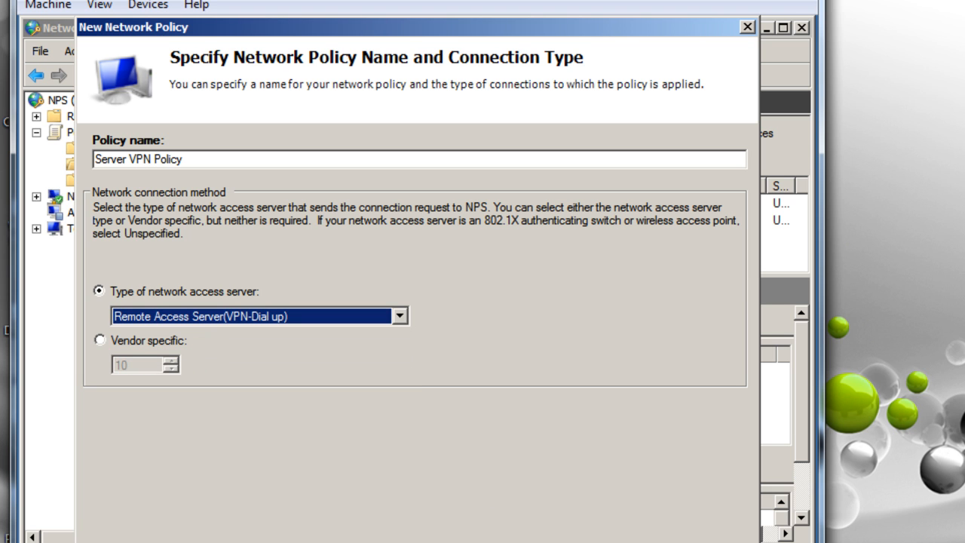
pyautogui.moveTo(580, 30)
pyautogui.mouseDown()
pyautogui.moveTo(577, 22)
pyautogui.moveTo(575, 30)
pyautogui.mouseUp()
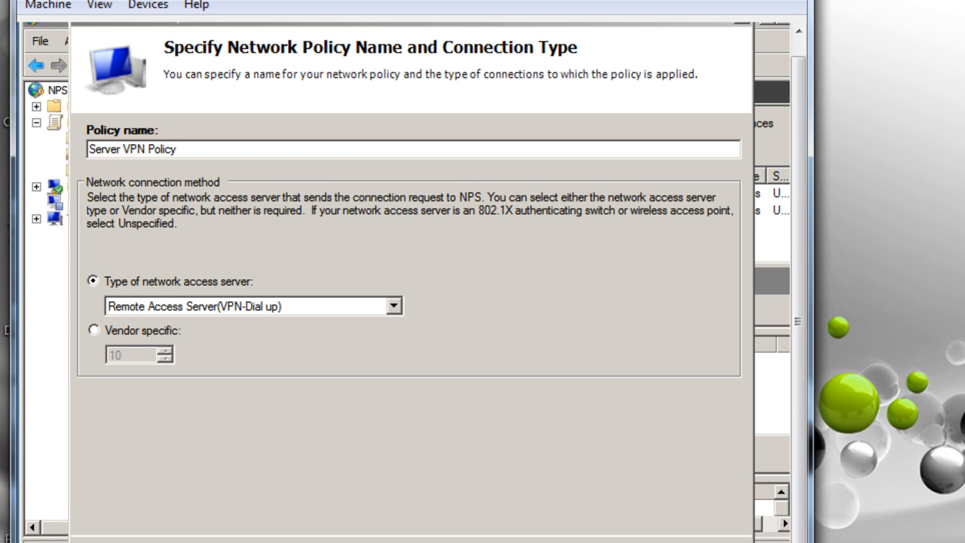
pyautogui.click(209, 43)
pyautogui.moveTo(706, 23); pyautogui.dragTo(649, 43)
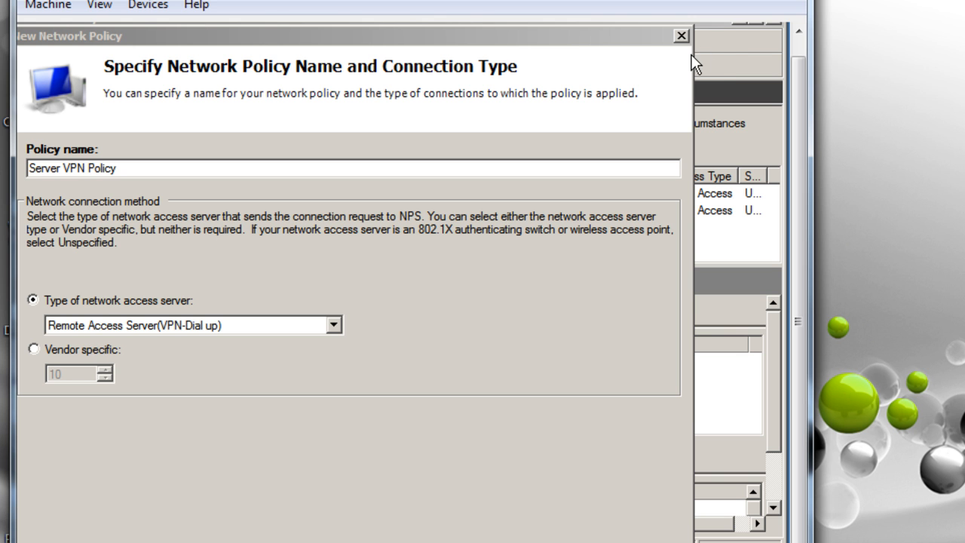
pyautogui.moveTo(576, 35); pyautogui.dragTo(624, 30)
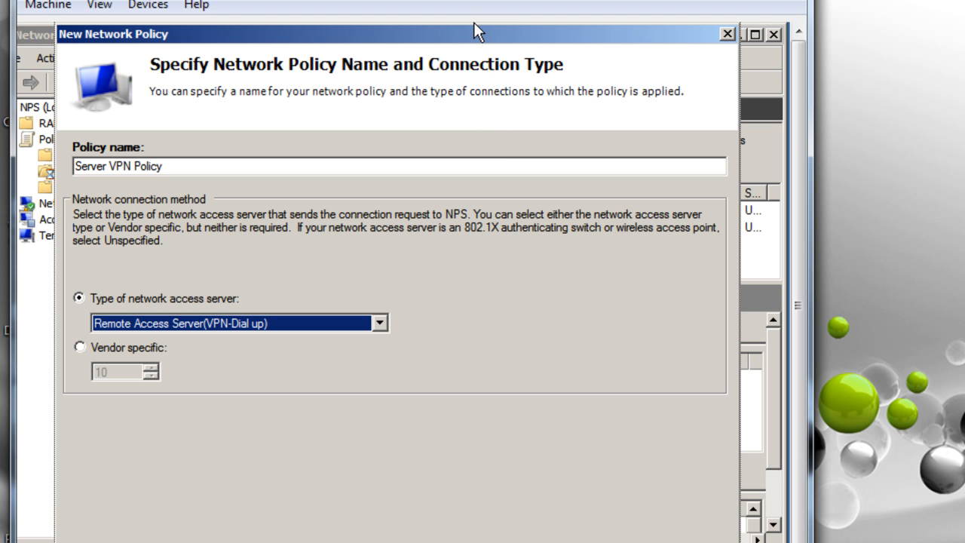
pyautogui.click(518, 542)
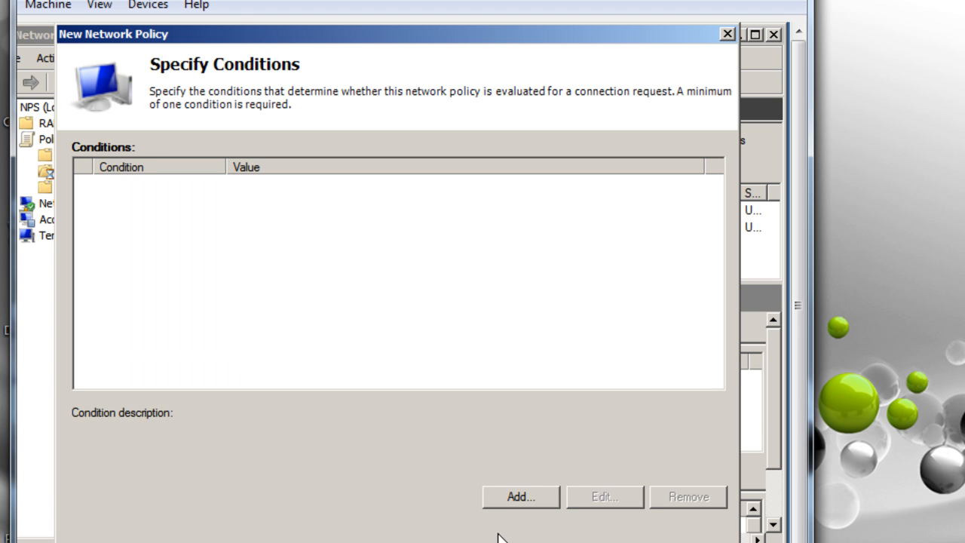
# Add a Tunnel Type condition matching L2TP and PPTP tunnels, then continue
pyautogui.click(509, 497)
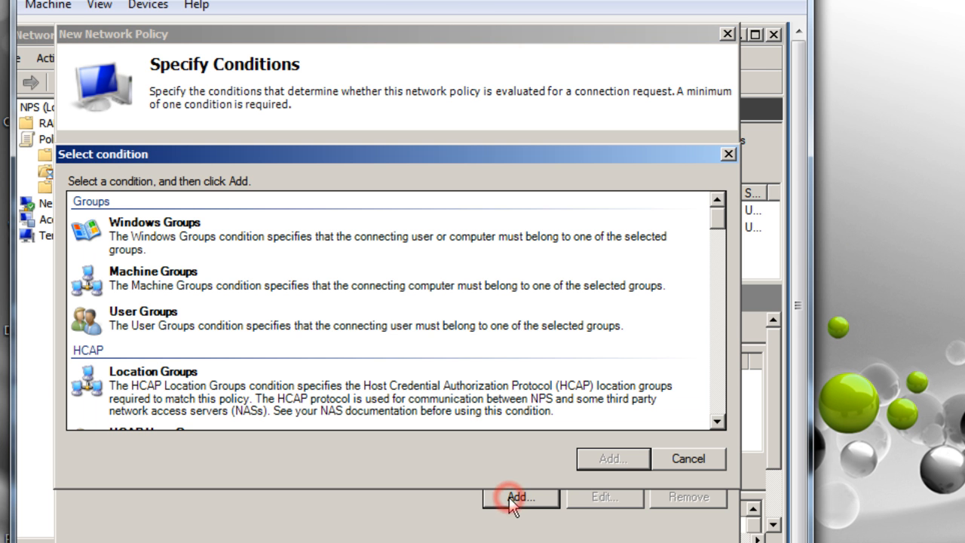
pyautogui.click(717, 420)
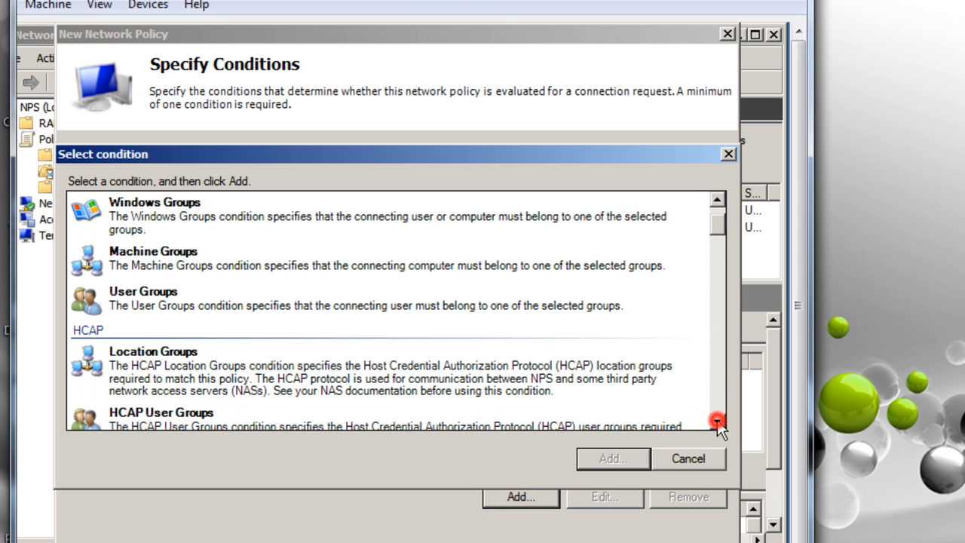
pyautogui.moveTo(717, 421); pyautogui.dragTo(718, 420)
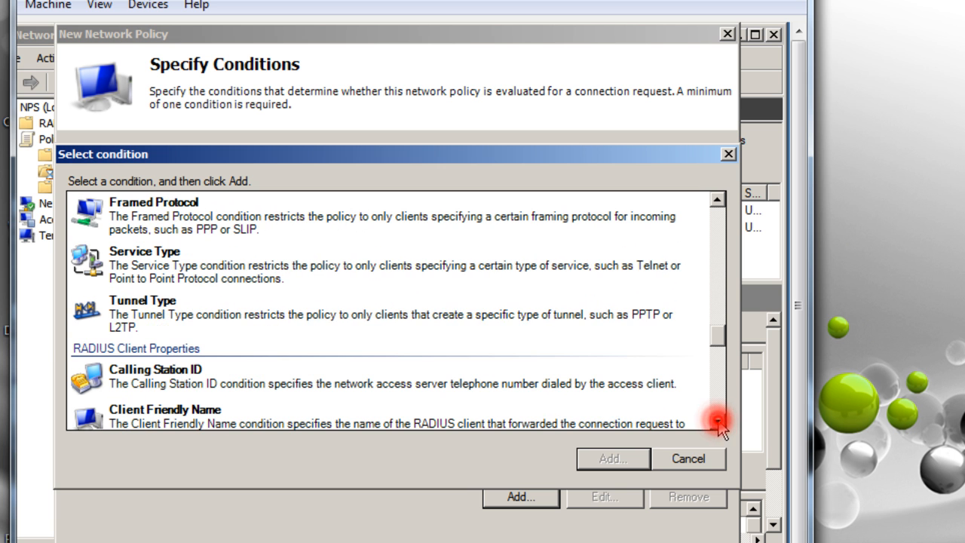
pyautogui.click(151, 313)
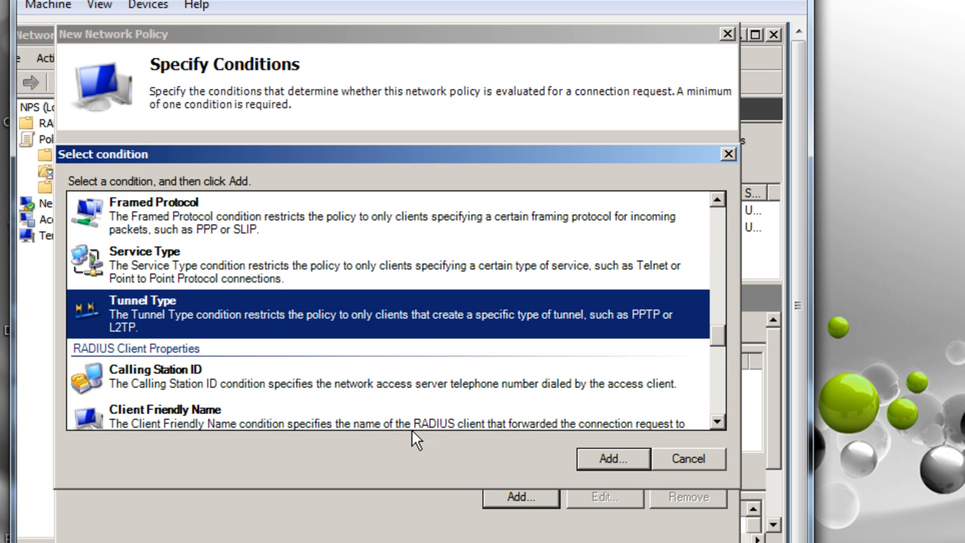
pyautogui.click(594, 458)
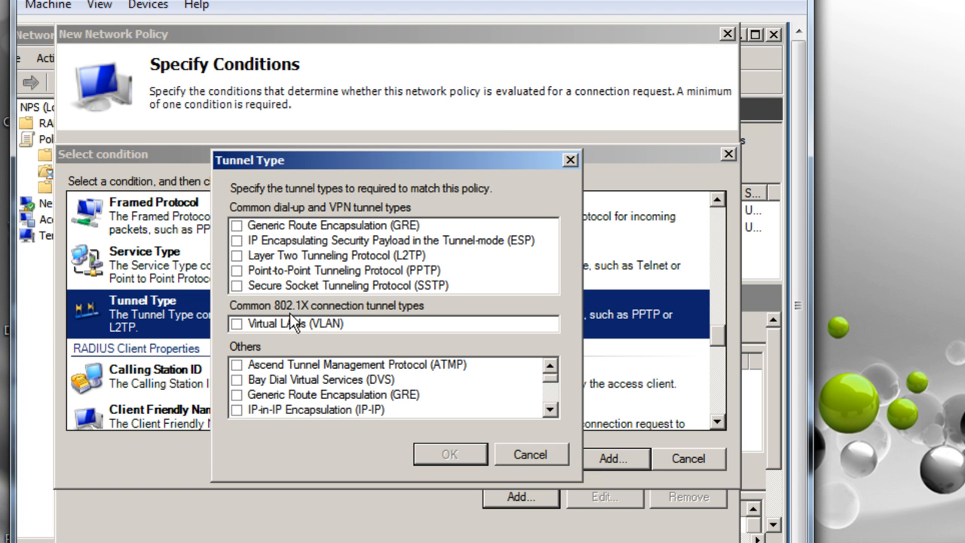
pyautogui.click(238, 256)
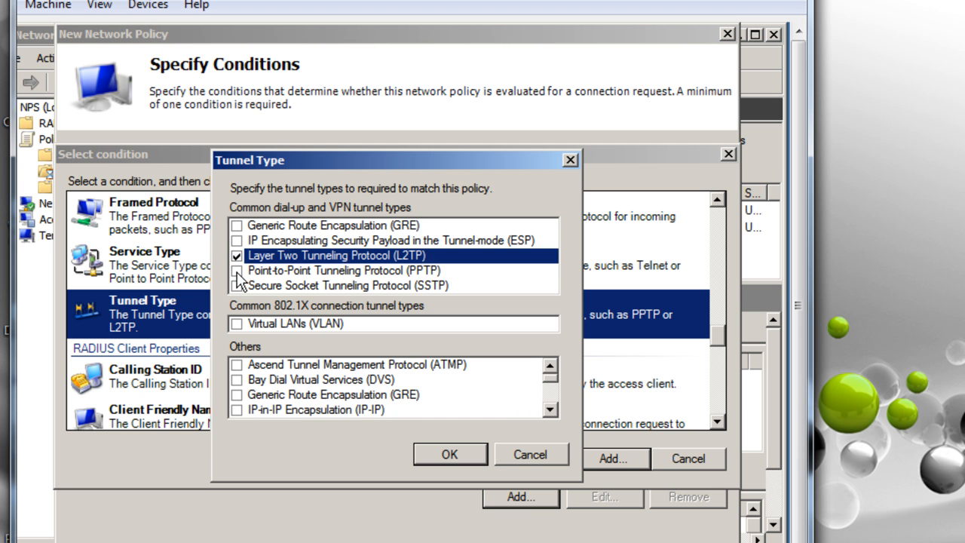
pyautogui.click(237, 271)
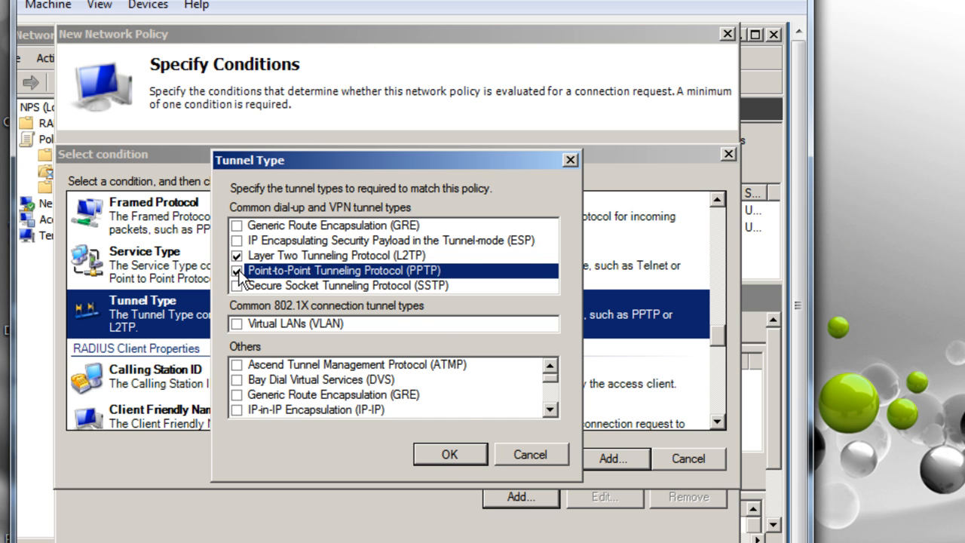
pyautogui.click(450, 455)
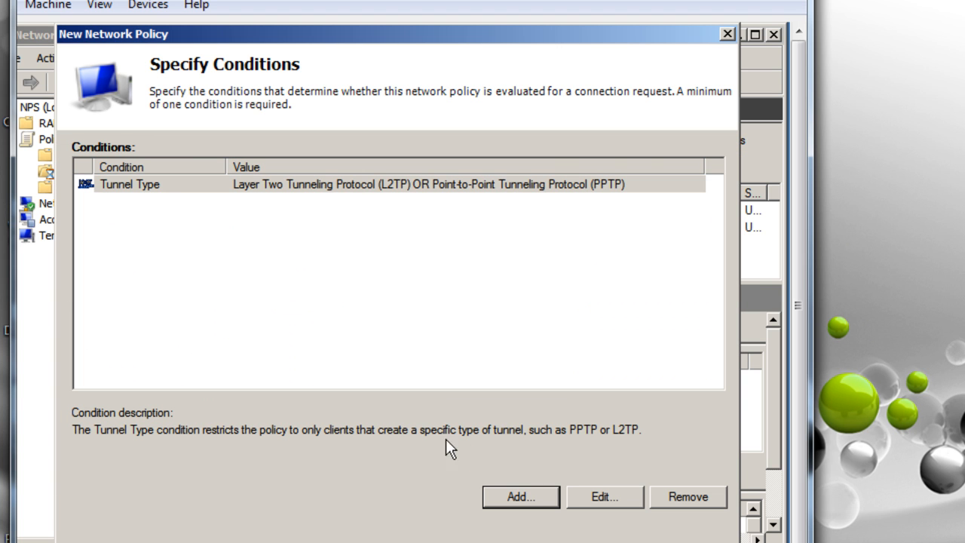
pyautogui.click(357, 184)
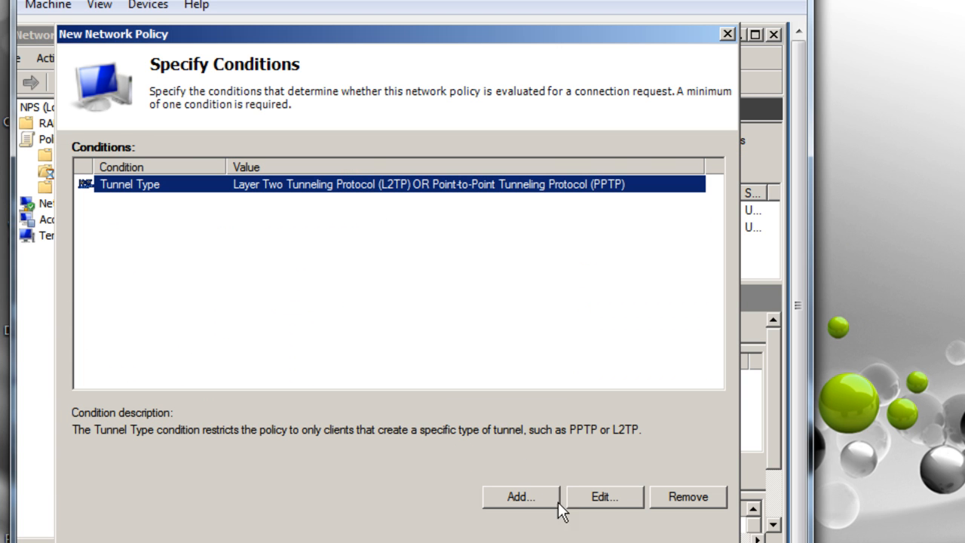
pyautogui.click(521, 542)
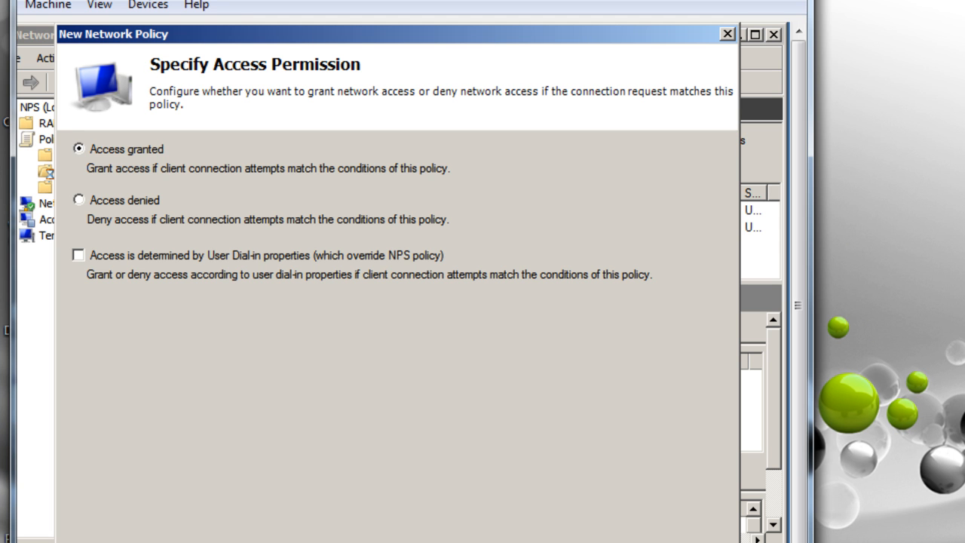
# Leave MS-CHAP-v2 as the only less-secure method, with expired-password changes and MS-CHAP cleared
pyautogui.click(520, 542)
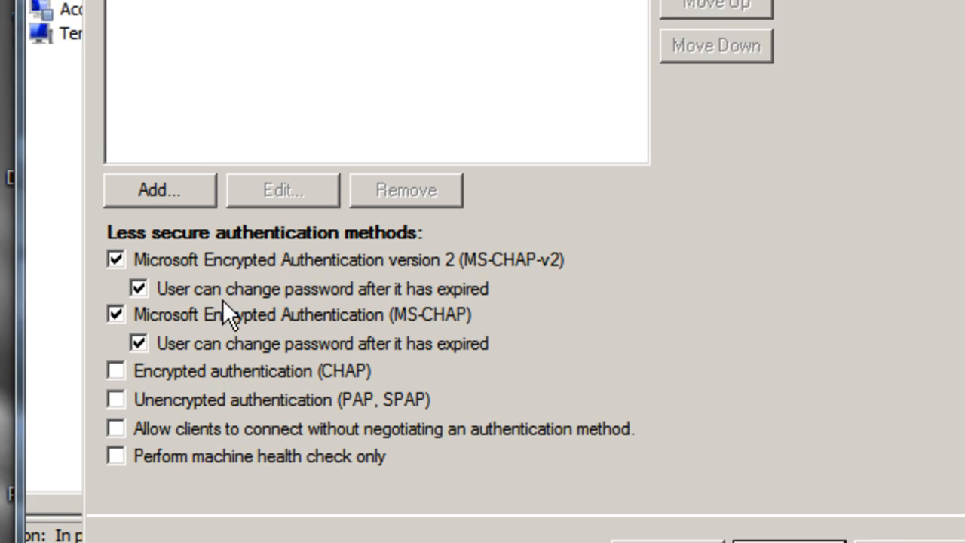
pyautogui.click(172, 249)
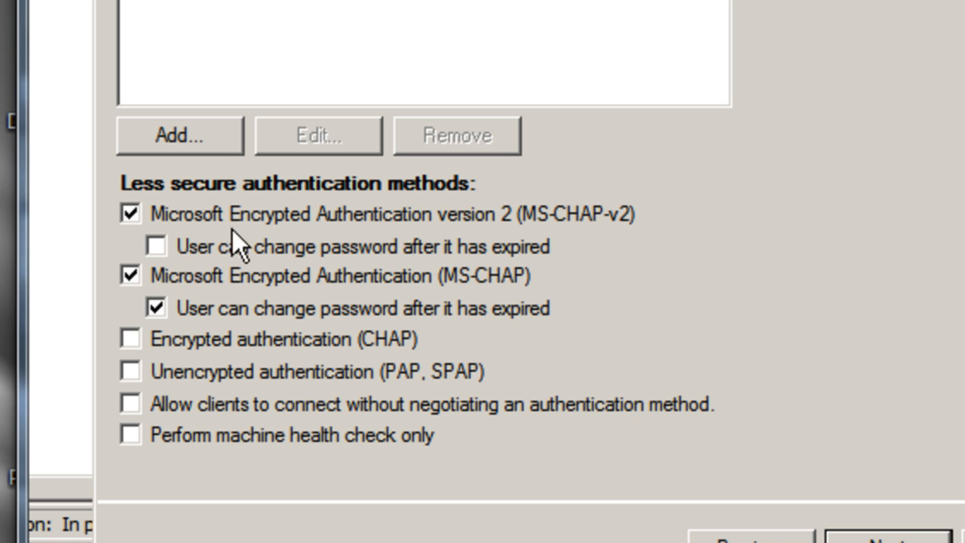
pyautogui.click(129, 276)
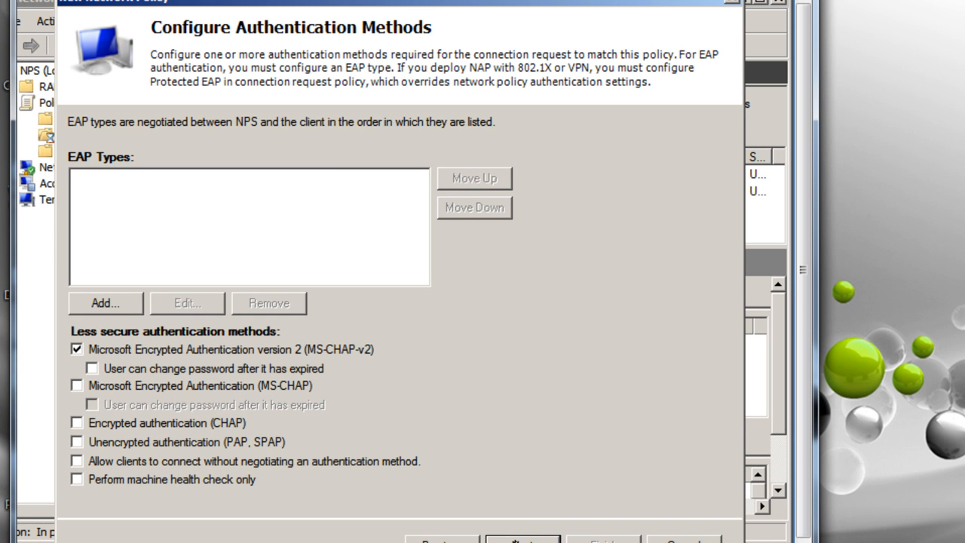
pyautogui.click(513, 539)
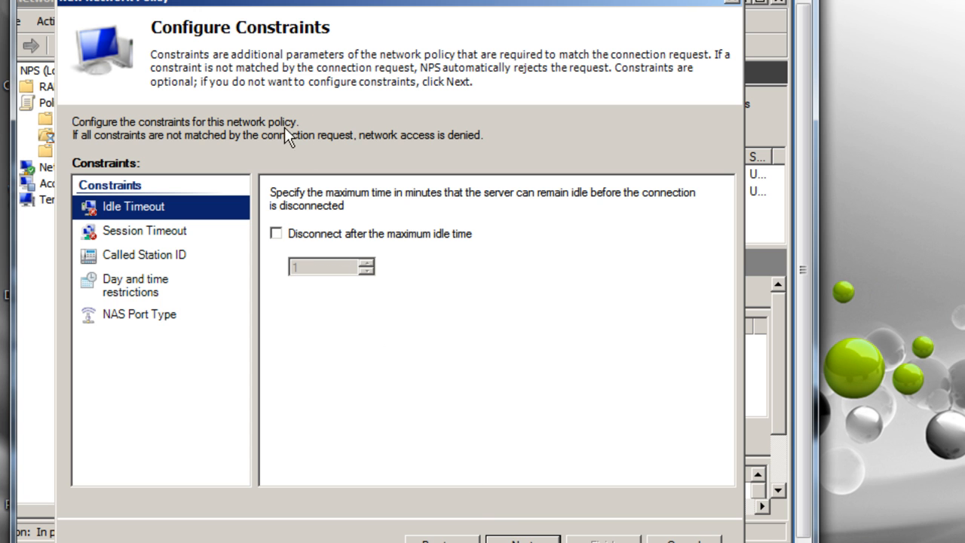
# Turn on 'Allow access only on these days and at these times' under Day and time restrictions
pyautogui.click(134, 288)
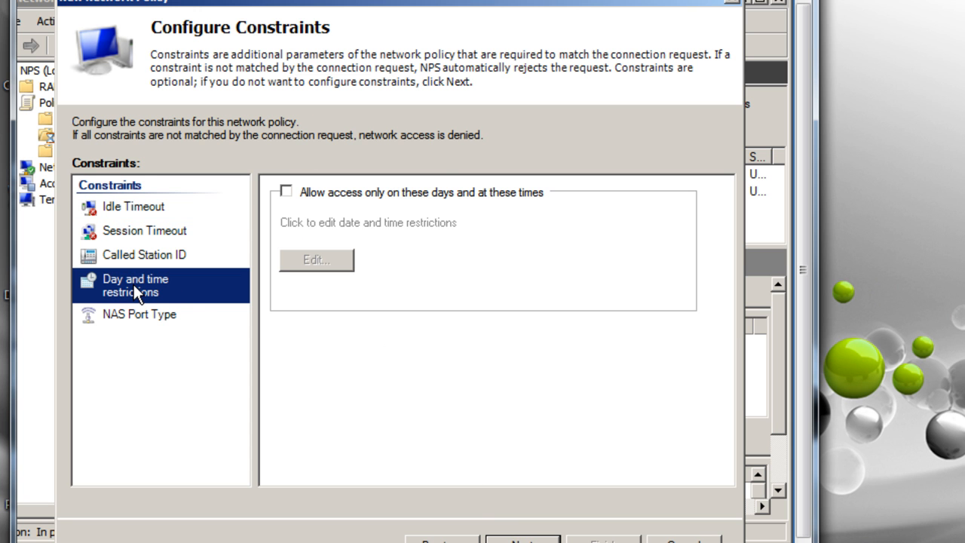
pyautogui.click(285, 190)
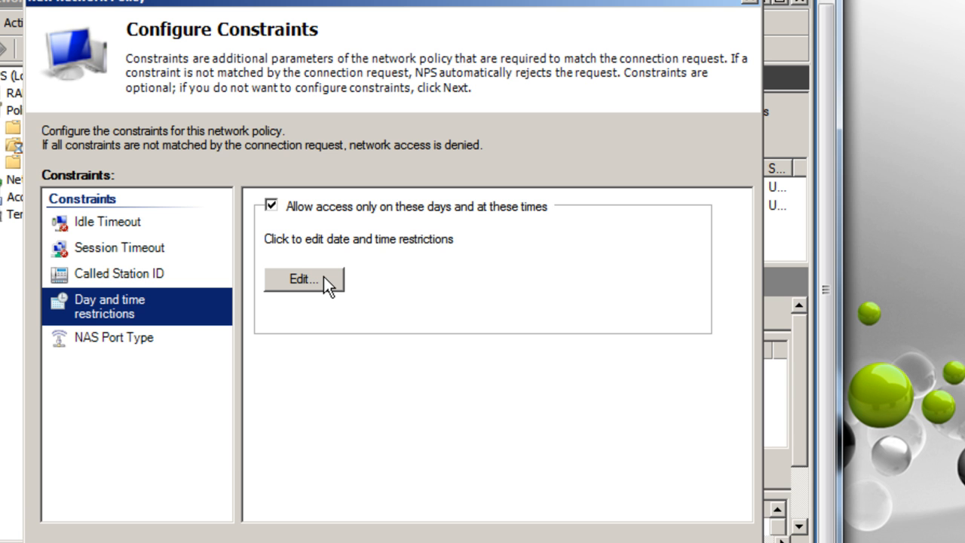
# Deny access all day Sunday and Saturday in the weekly access schedule
pyautogui.click(324, 276)
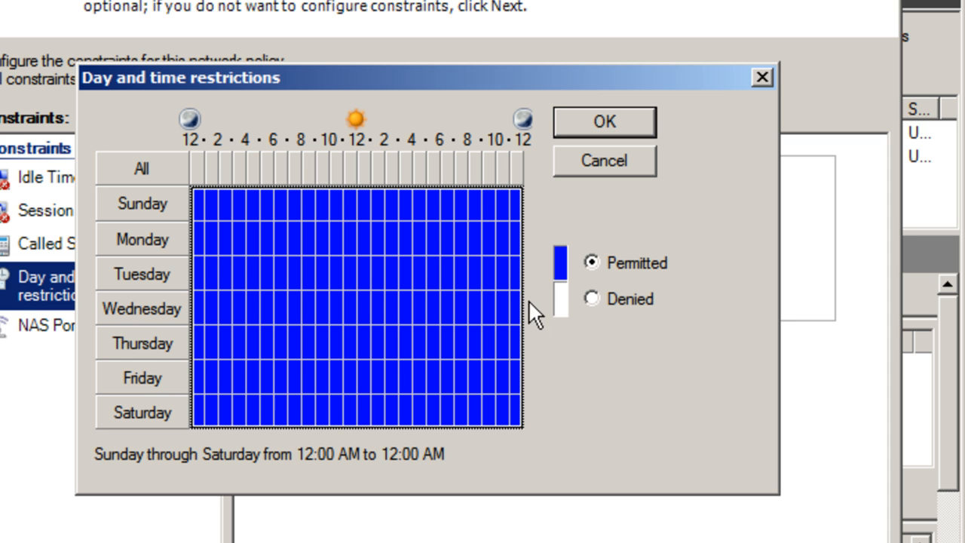
pyautogui.moveTo(200, 203); pyautogui.dragTo(407, 203)
pyautogui.moveTo(521, 209); pyautogui.dragTo(517, 208)
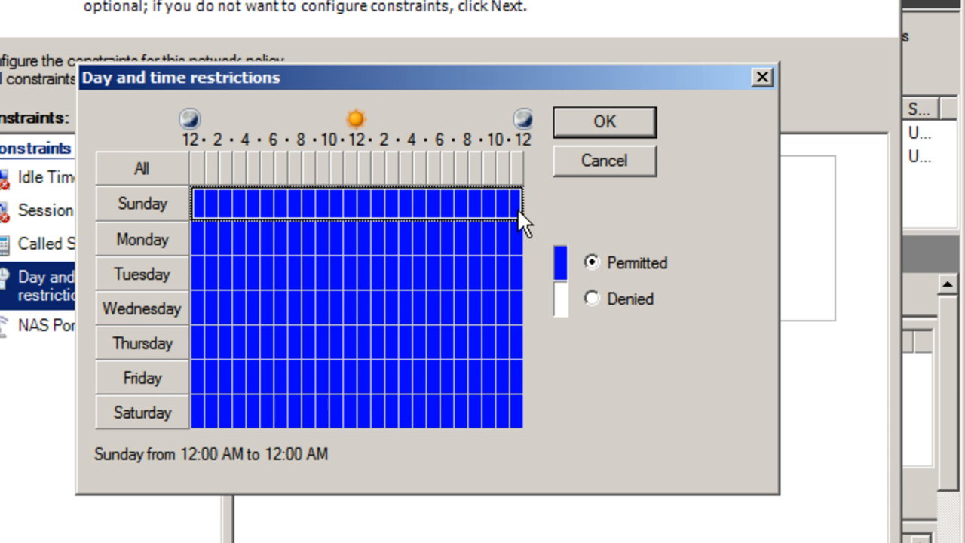
pyautogui.click(594, 299)
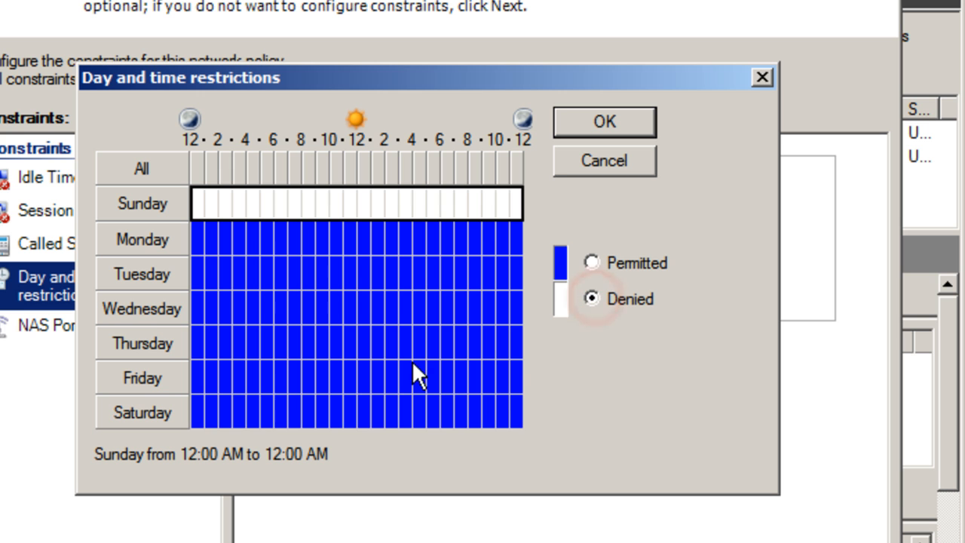
pyautogui.moveTo(201, 413); pyautogui.dragTo(551, 399)
pyautogui.click(613, 298)
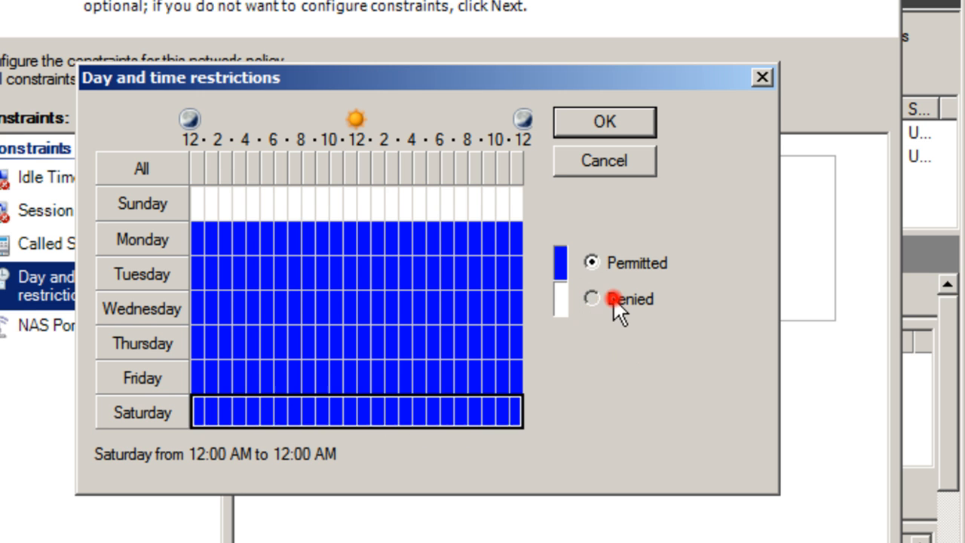
# Deny weekday access from 12–6 AM and 11 PM–12 AM, then confirm the schedule
pyautogui.moveTo(198, 229); pyautogui.dragTo(279, 229)
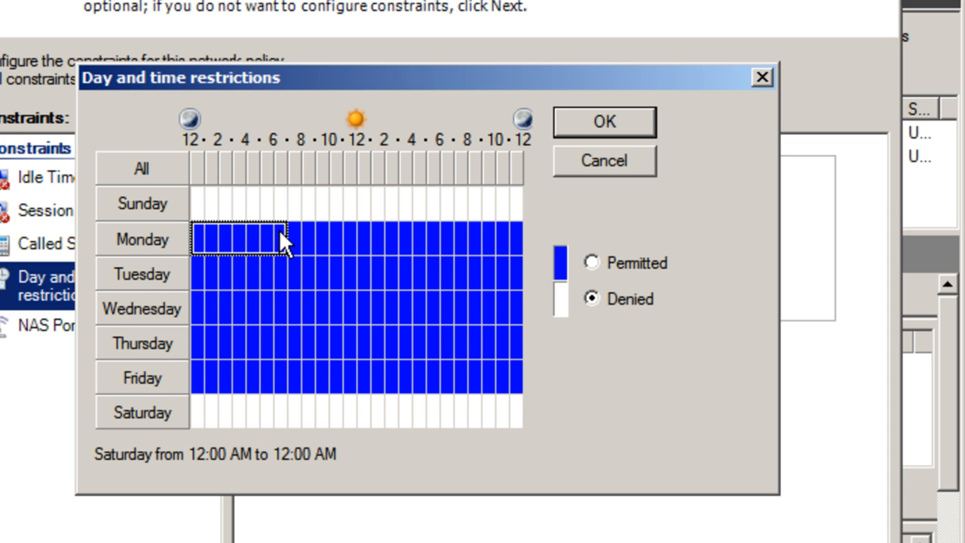
pyautogui.moveTo(268, 239); pyautogui.dragTo(271, 370)
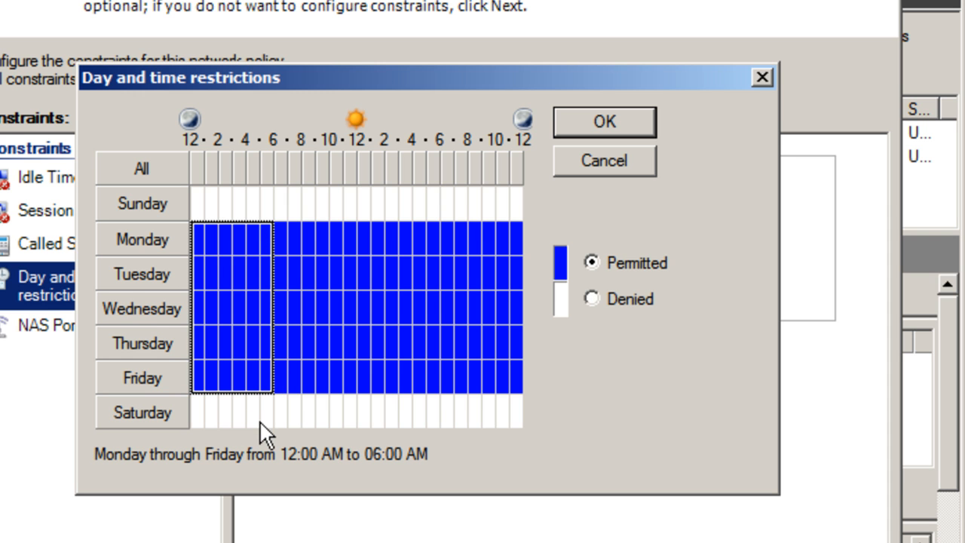
pyautogui.click(593, 299)
pyautogui.moveTo(519, 224); pyautogui.dragTo(518, 387)
pyautogui.click(594, 299)
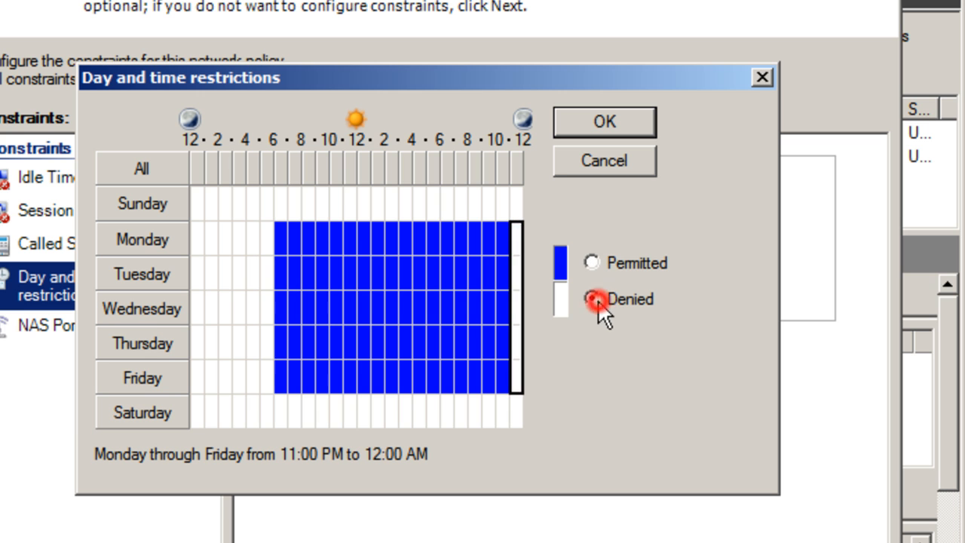
pyautogui.moveTo(290, 225); pyautogui.dragTo(359, 244)
pyautogui.click(280, 223)
pyautogui.moveTo(280, 223); pyautogui.dragTo(498, 376)
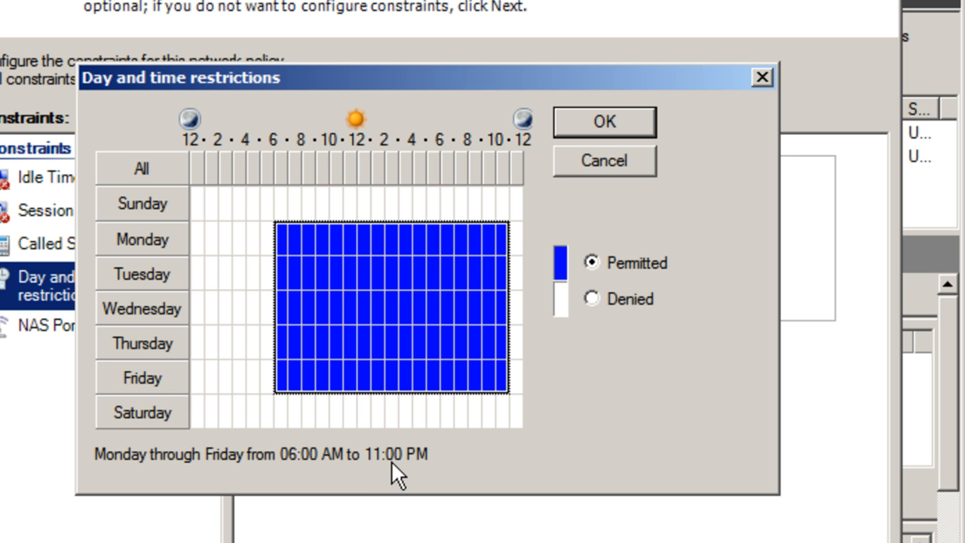
pyautogui.click(591, 120)
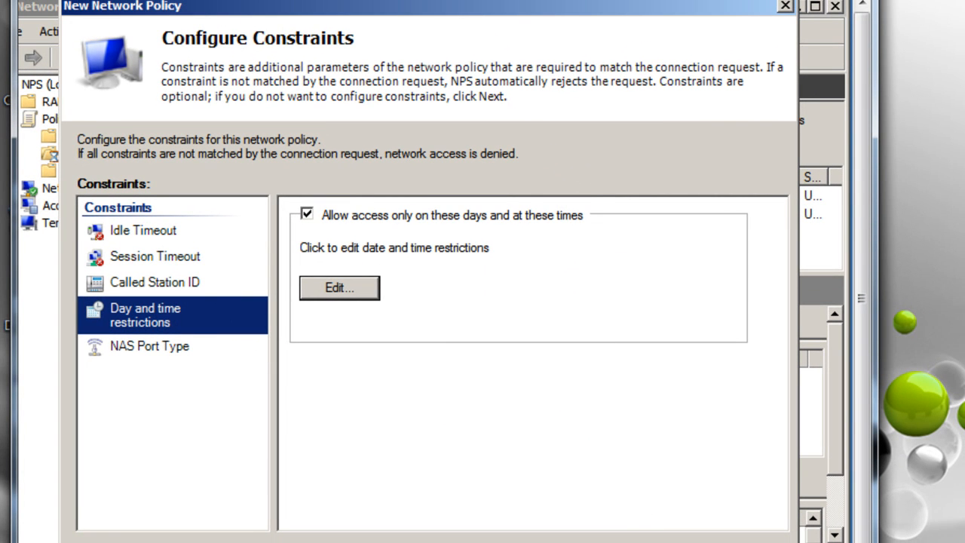
# Allow only strongest 128-bit MPPE encryption and finish creating Server VPN Policy
pyautogui.hotkey('alt', 'n')
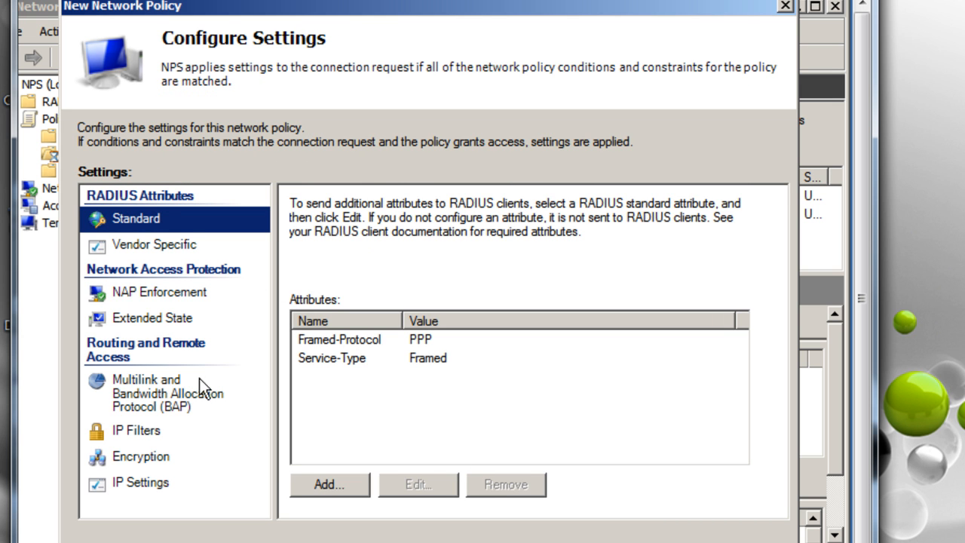
pyautogui.click(132, 462)
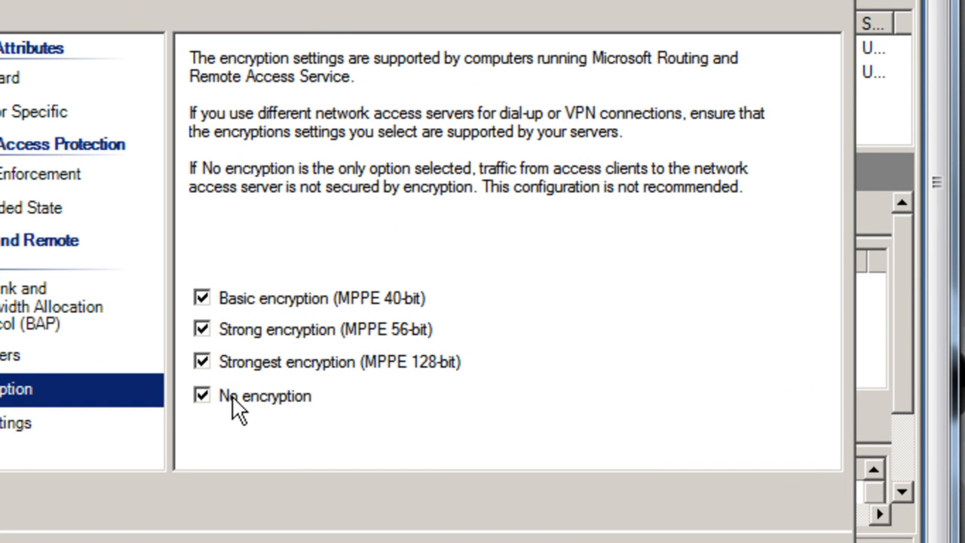
pyautogui.click(202, 398)
pyautogui.click(203, 330)
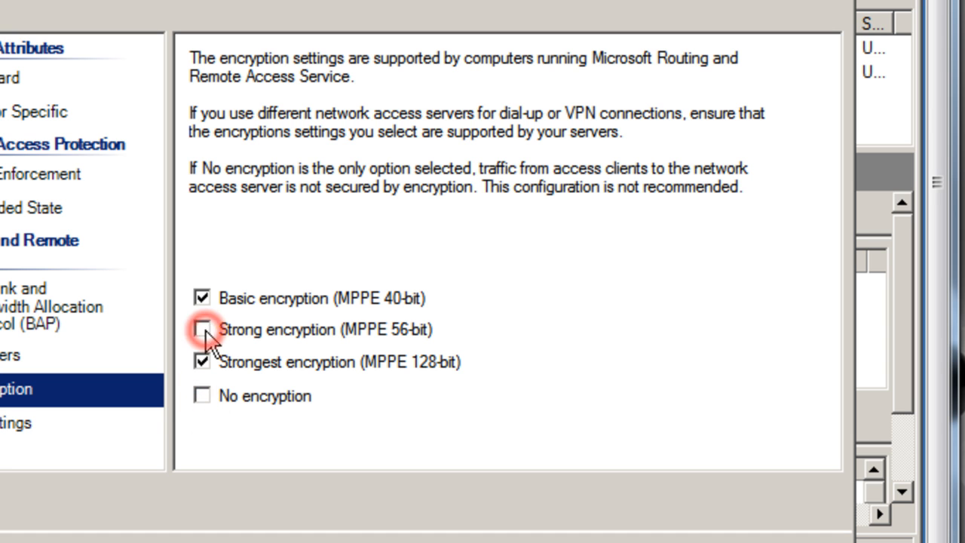
pyautogui.click(201, 299)
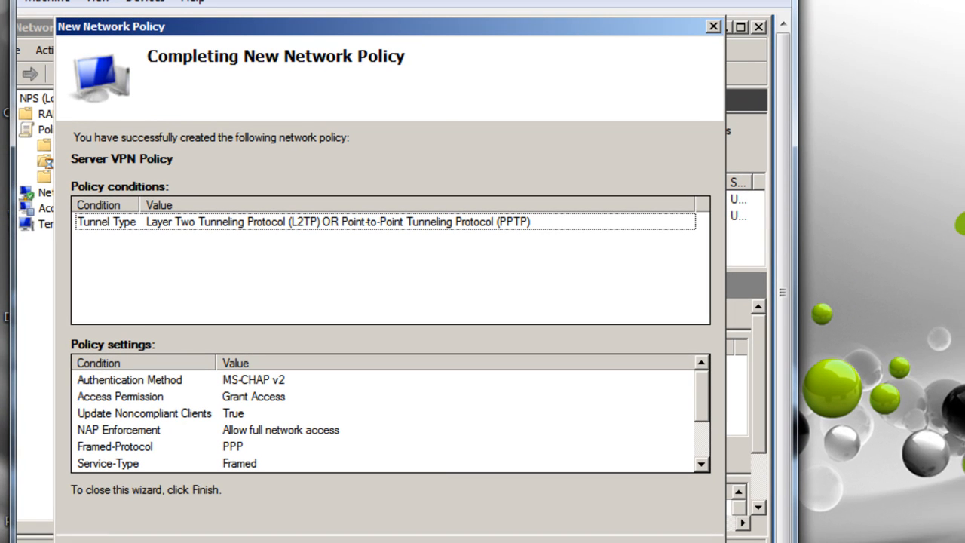
pyautogui.moveTo(615, 21); pyautogui.dragTo(595, 18)
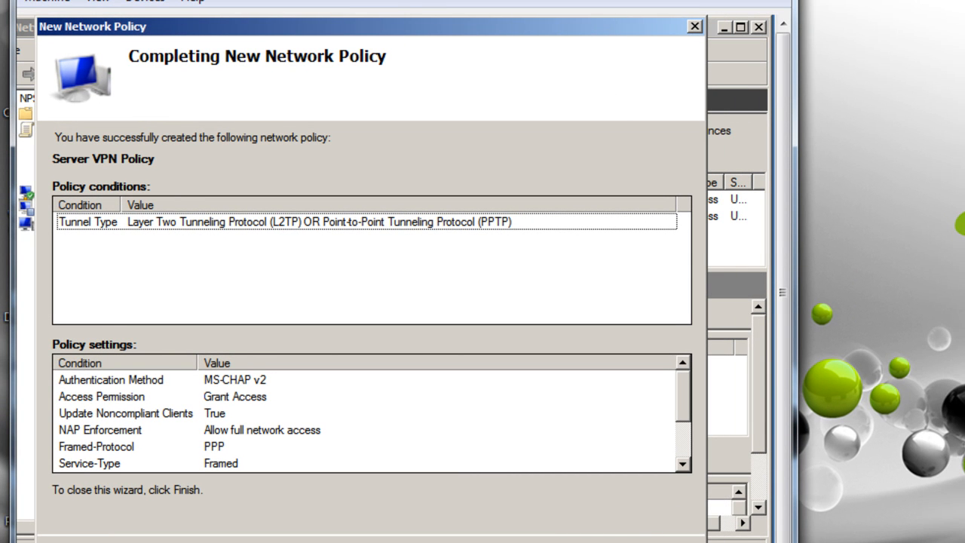
pyautogui.press('Return')
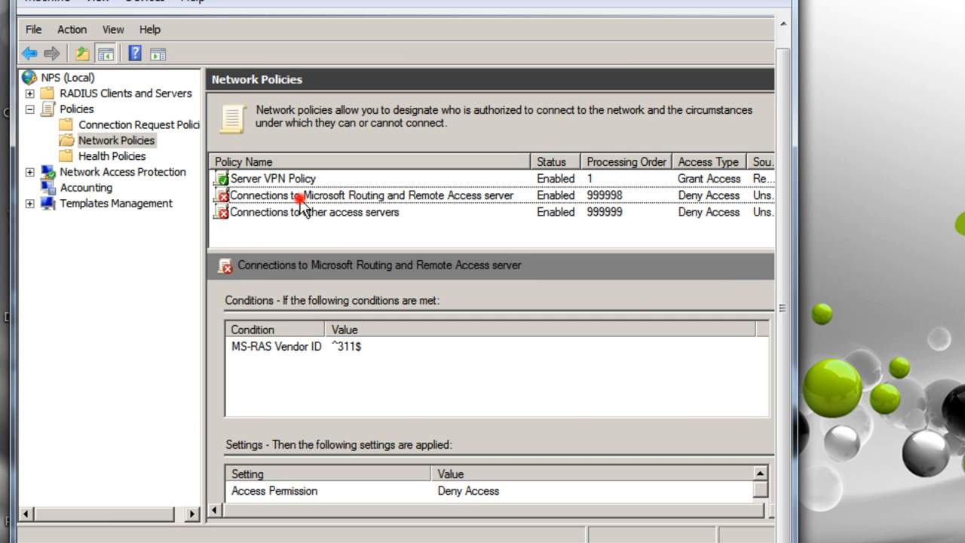
# Bring the Windows7VM virtual machine window to the front and make it active
pyautogui.click(296, 216)
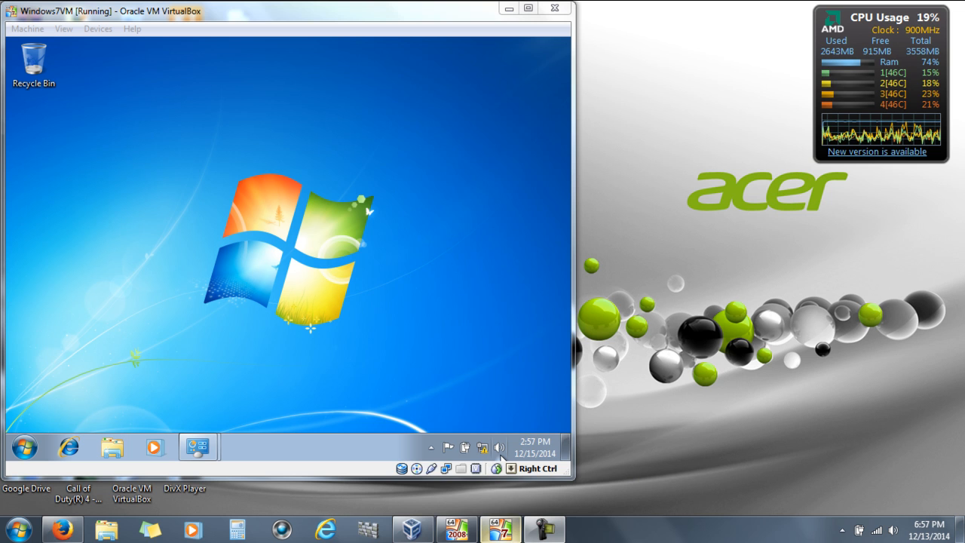
pyautogui.moveTo(500, 529)
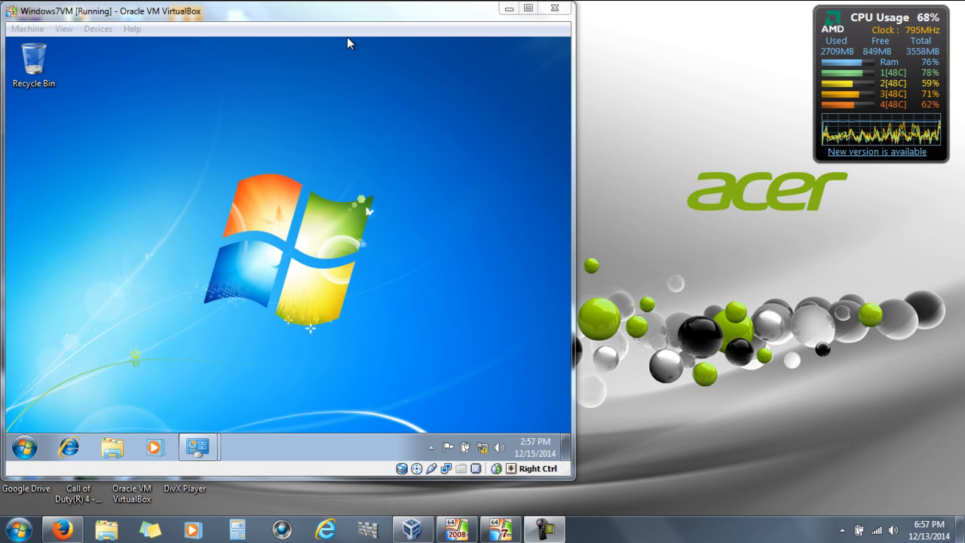
pyautogui.click(339, 11)
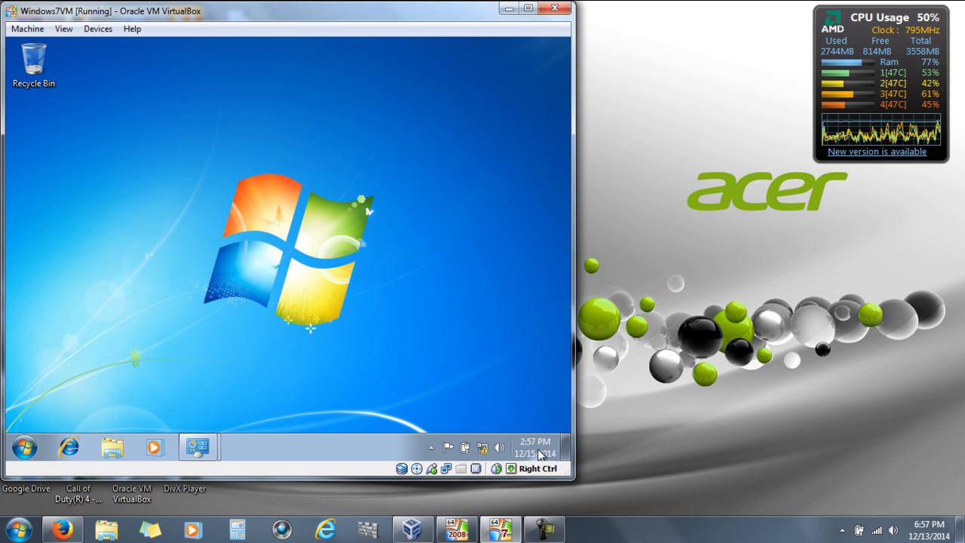
pyautogui.moveTo(538, 451)
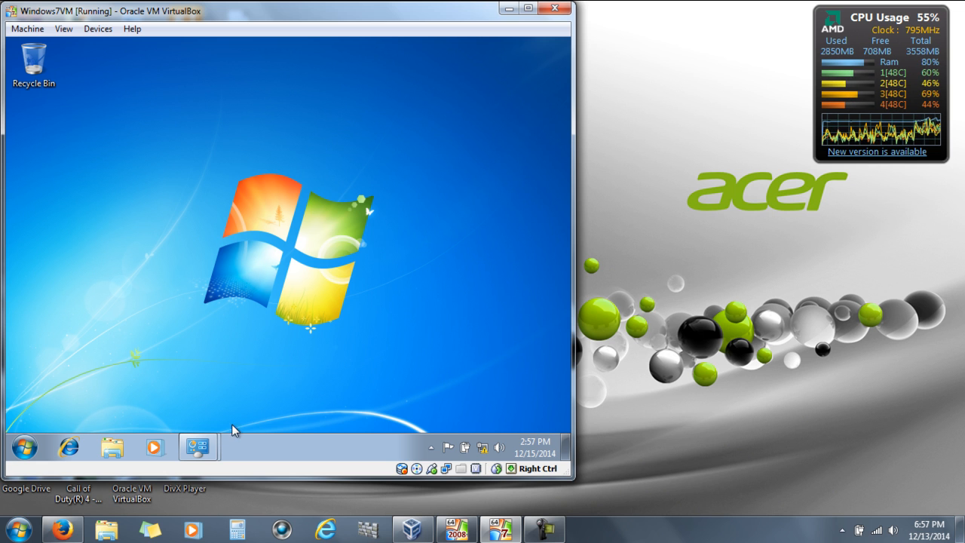
# Select Routing and Remote Access in the Windows Firewall allowed programs list
pyautogui.moveTo(197, 446)
pyautogui.click(138, 415)
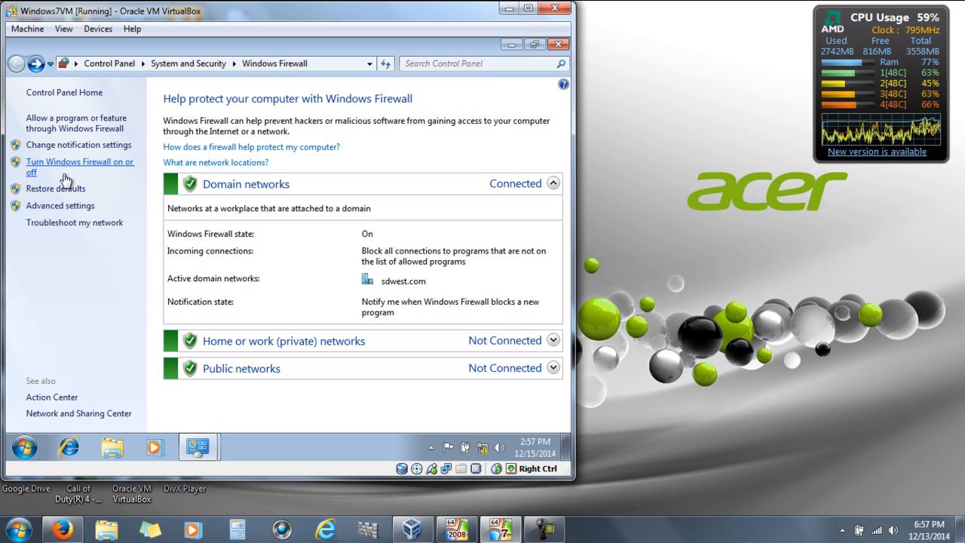
pyautogui.click(48, 125)
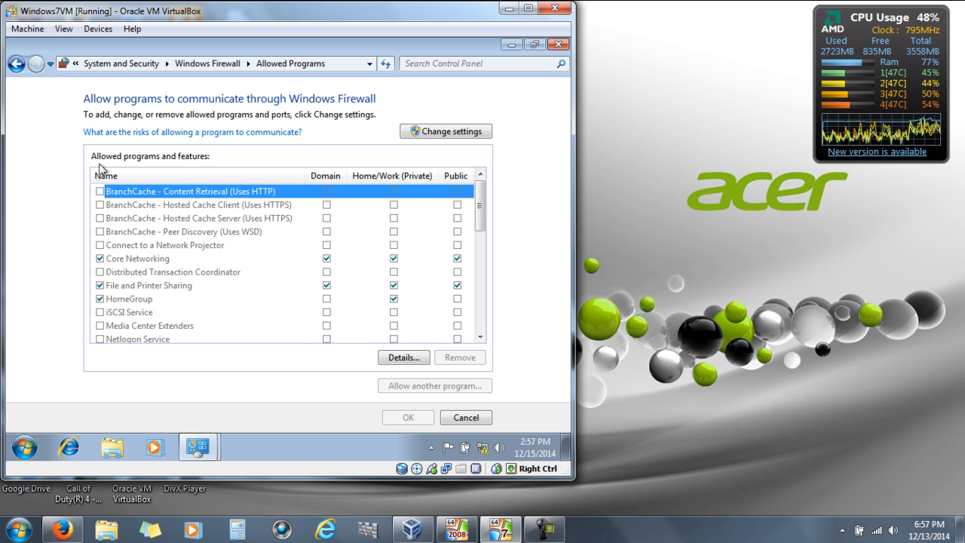
pyautogui.scroll(-4, 215, 238)
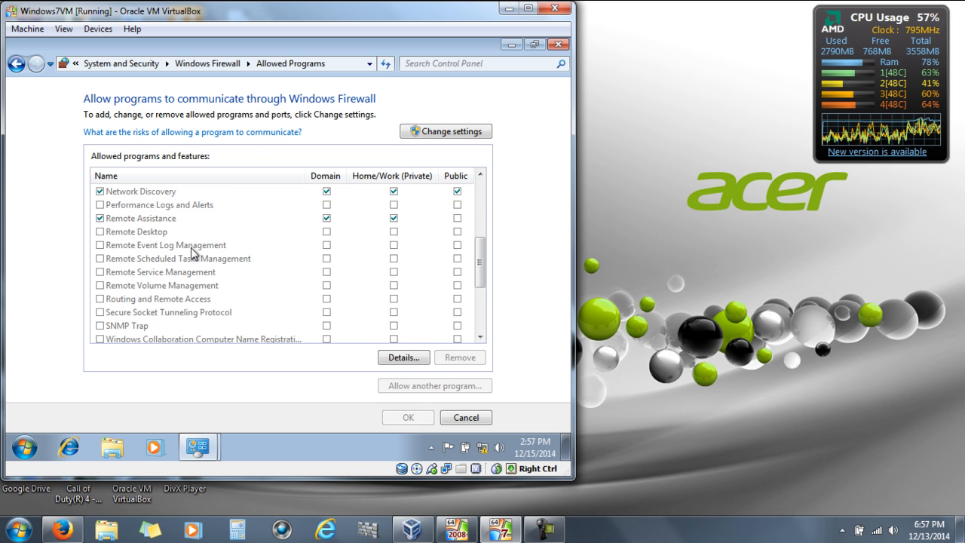
pyautogui.click(122, 301)
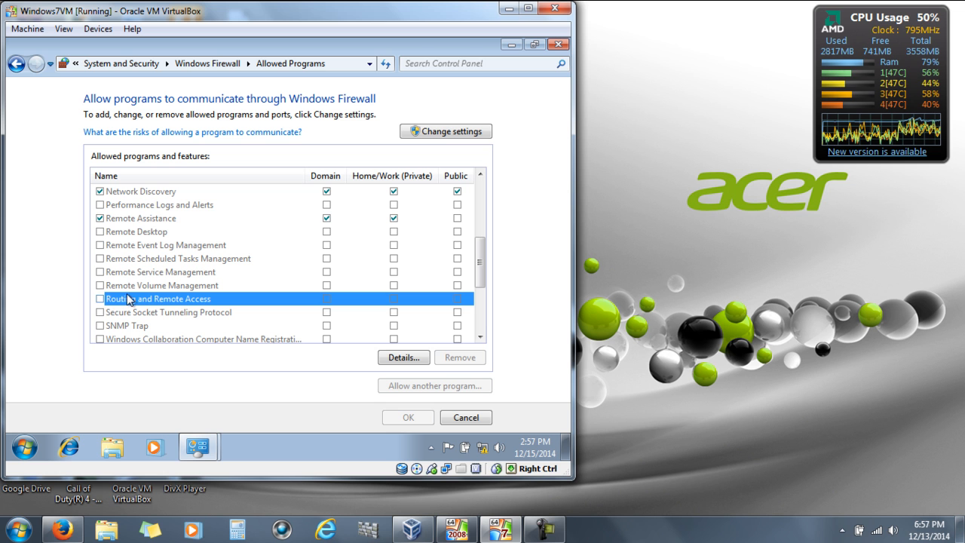
# Unlock Change settings by entering the domain administrator's user name and password
pyautogui.click(407, 135)
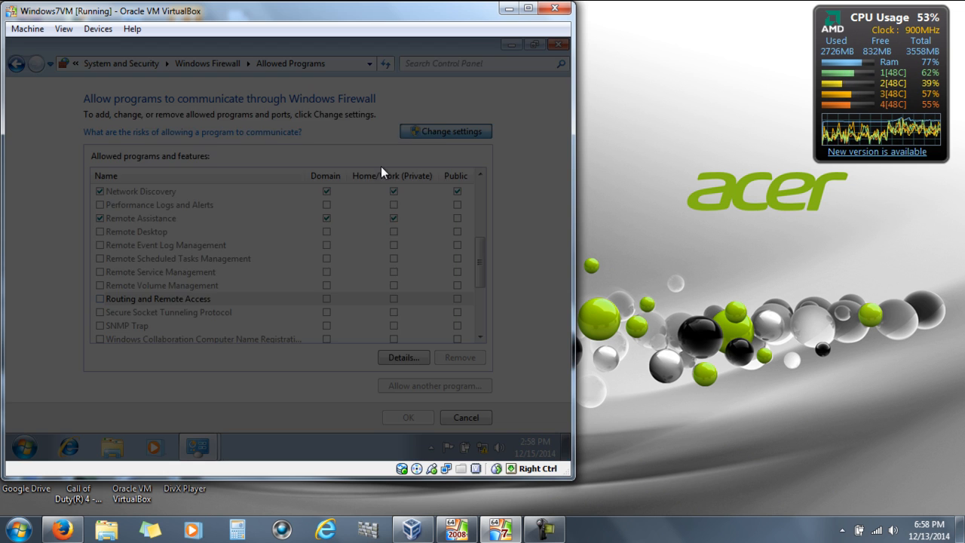
pyautogui.click(255, 272)
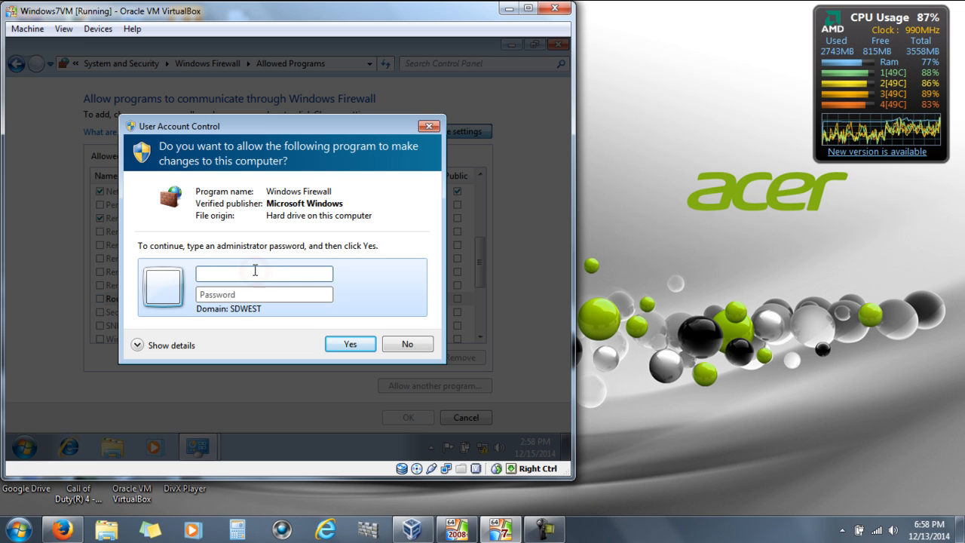
pyautogui.write('sdwest\\A')
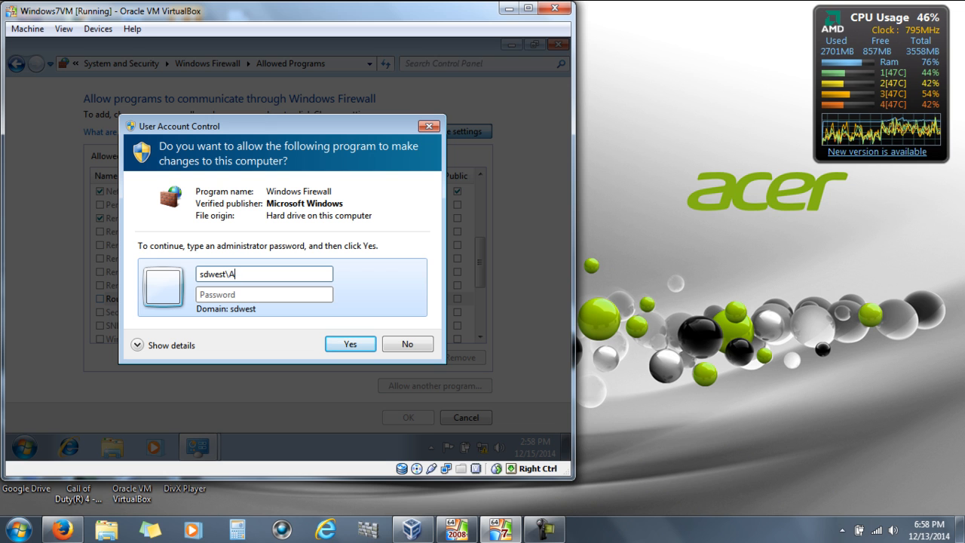
pyautogui.write('dministrator')
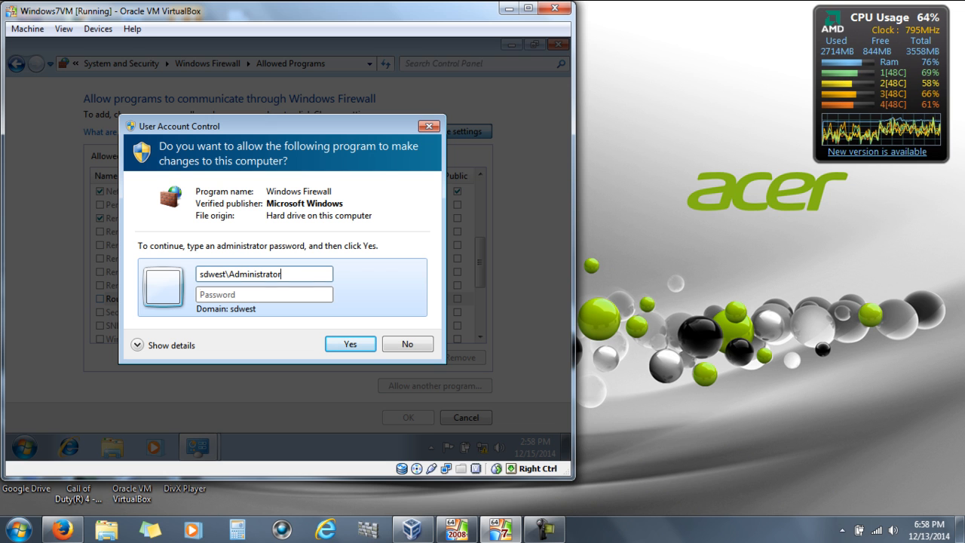
pyautogui.press('Tab')
pyautogui.write('********')
pyautogui.press('Return')
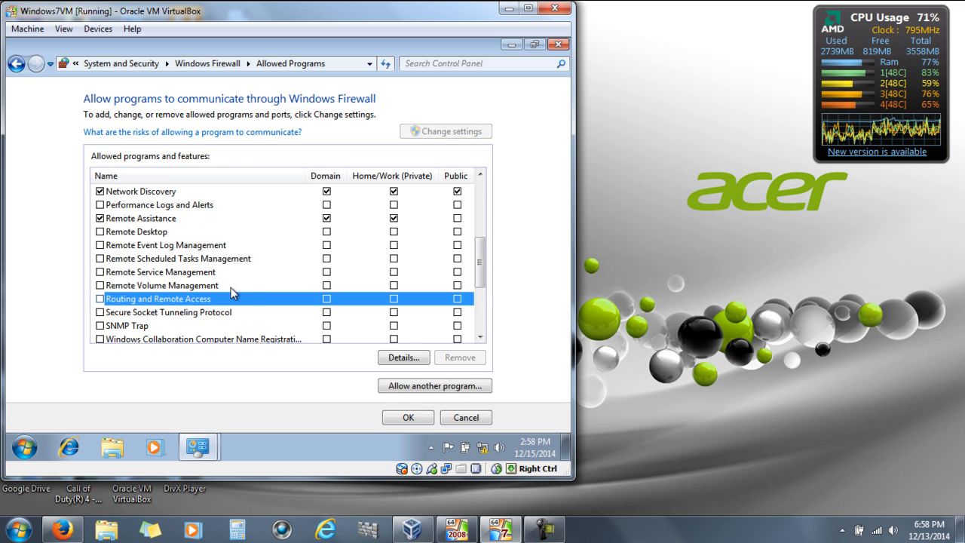
# Tick Routing and Remote Access for Domain, Home/Work and Public networks in Windows Firewall and confirm
pyautogui.click(99, 301)
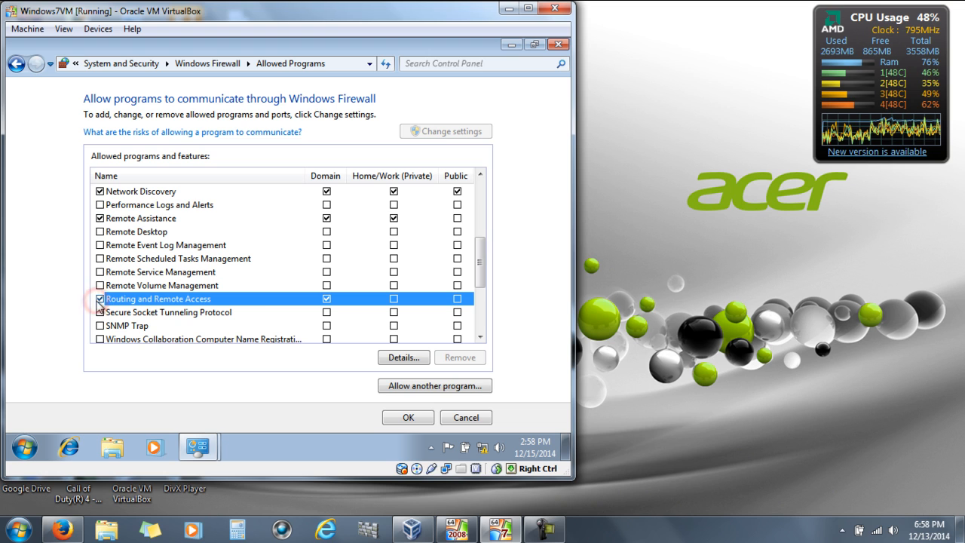
pyautogui.click(328, 300)
pyautogui.click(504, 328)
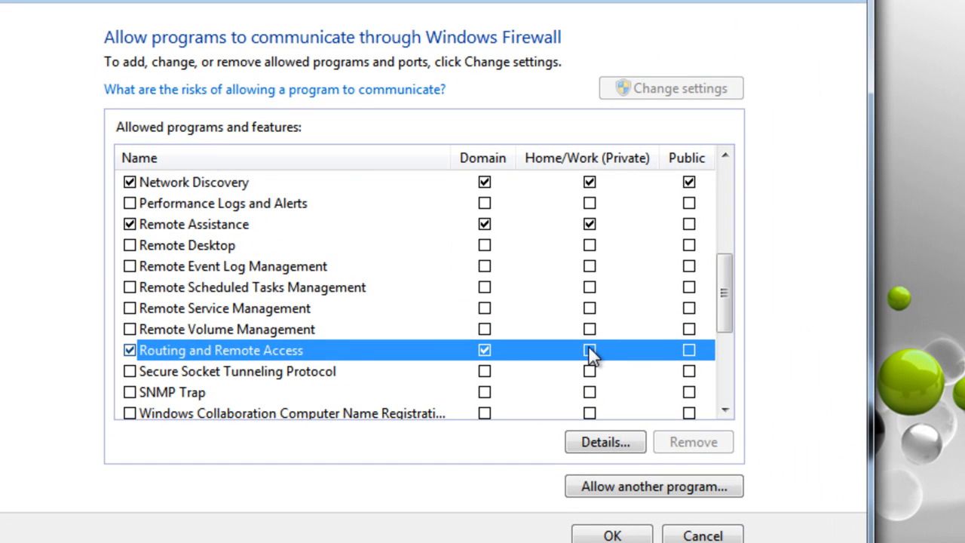
pyautogui.click(687, 350)
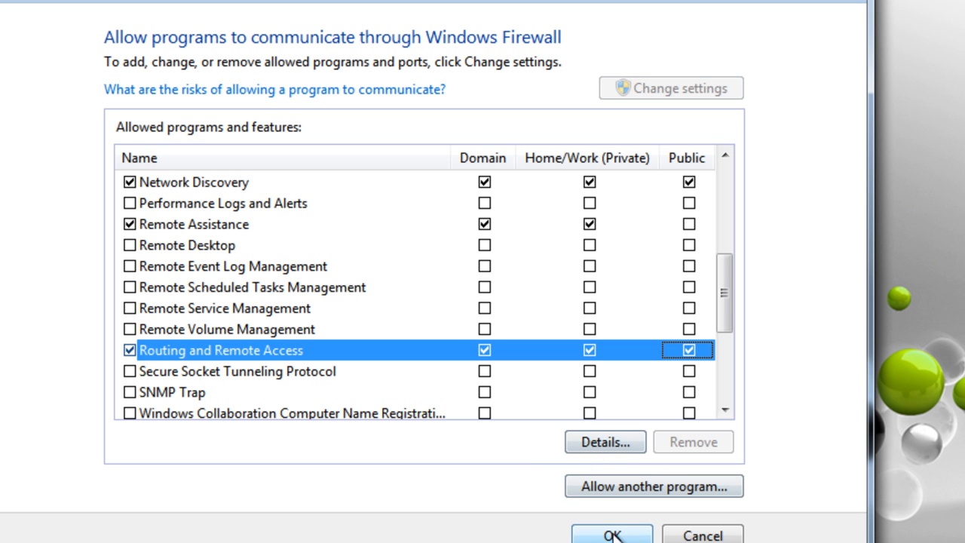
pyautogui.scroll(4, 393, 359)
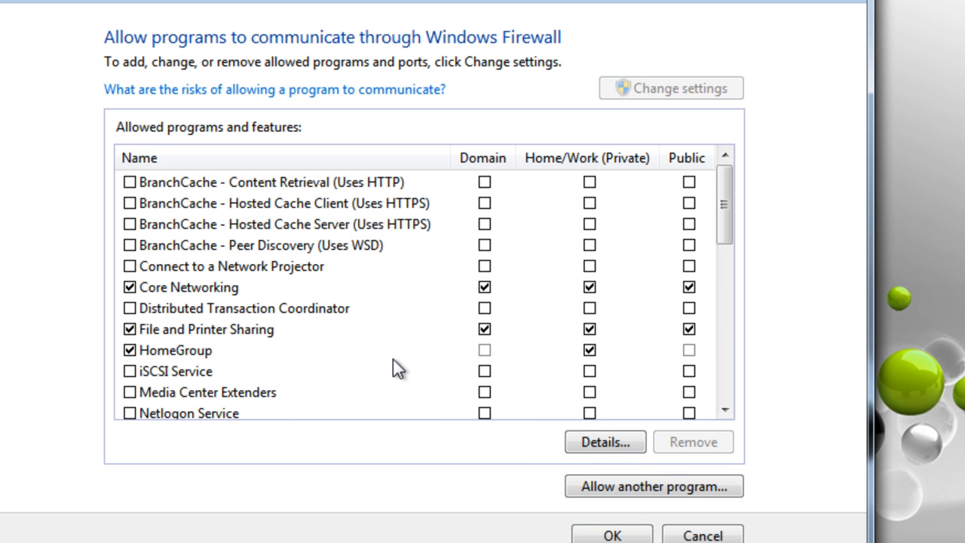
pyautogui.scroll(-2, 393, 359)
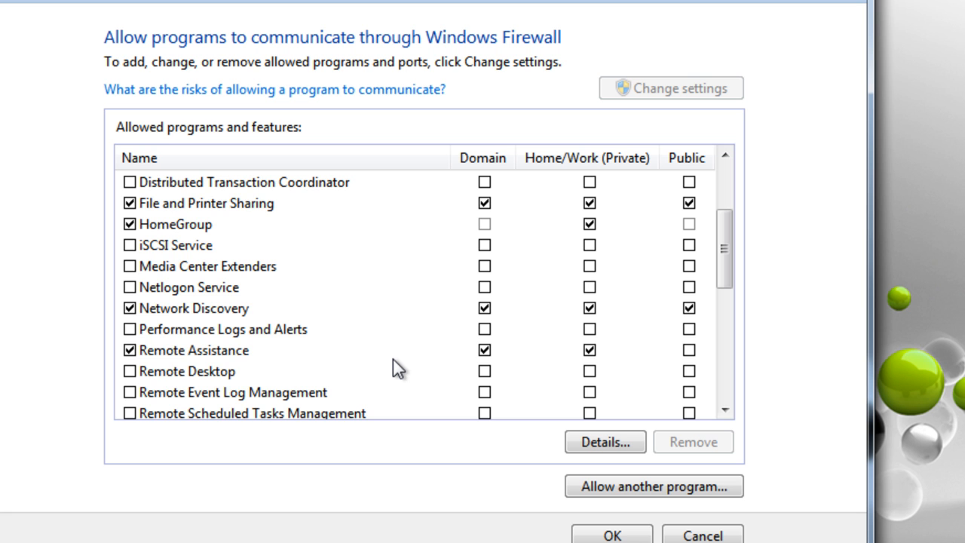
pyautogui.scroll(-4, 393, 360)
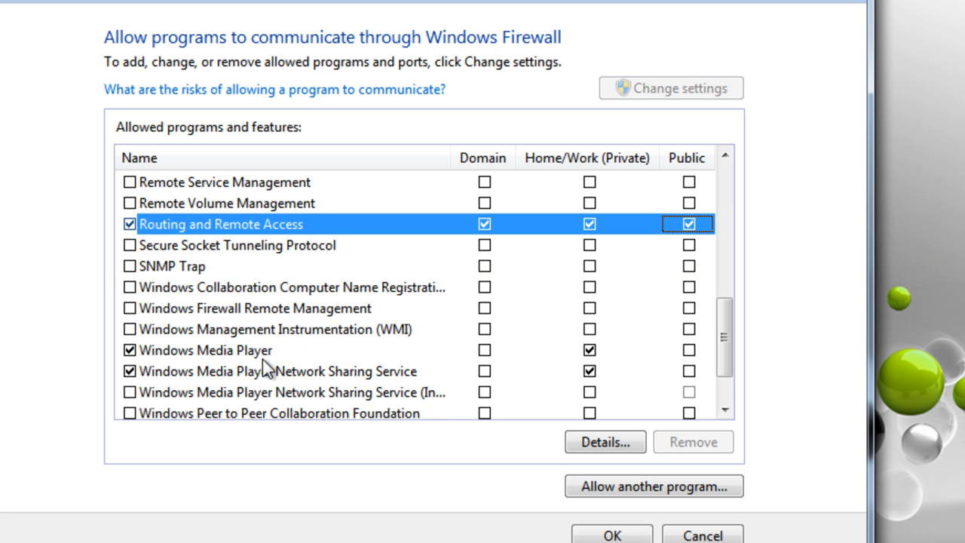
pyautogui.scroll(-1, 260, 368)
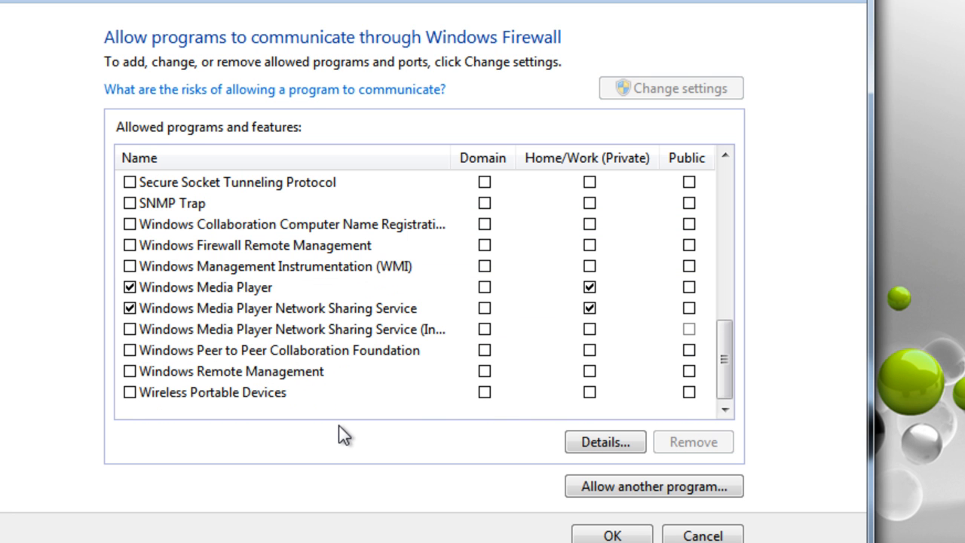
pyautogui.click(611, 536)
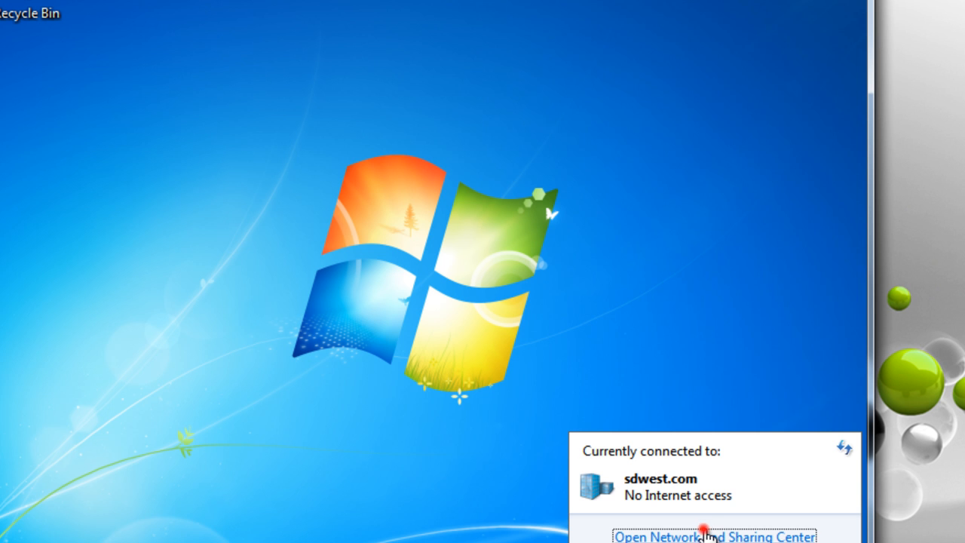
# Start a new workplace connection via VPN from Network and Sharing Center, skipping Internet setup
pyautogui.click(703, 531)
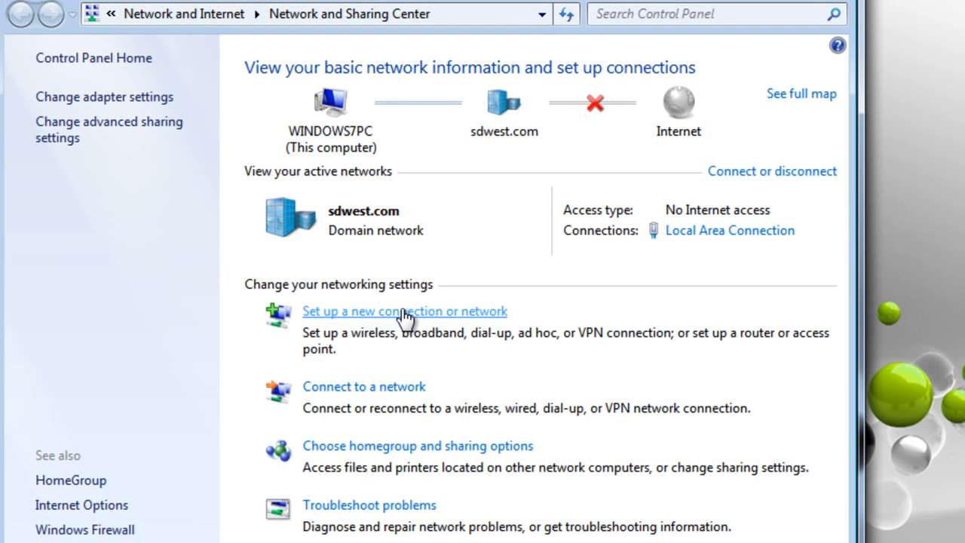
pyautogui.click(404, 313)
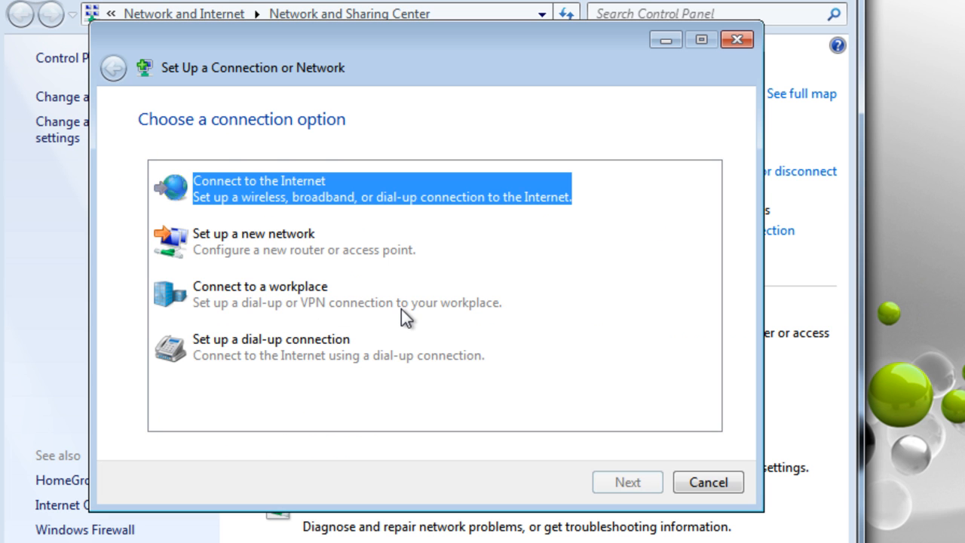
pyautogui.click(252, 286)
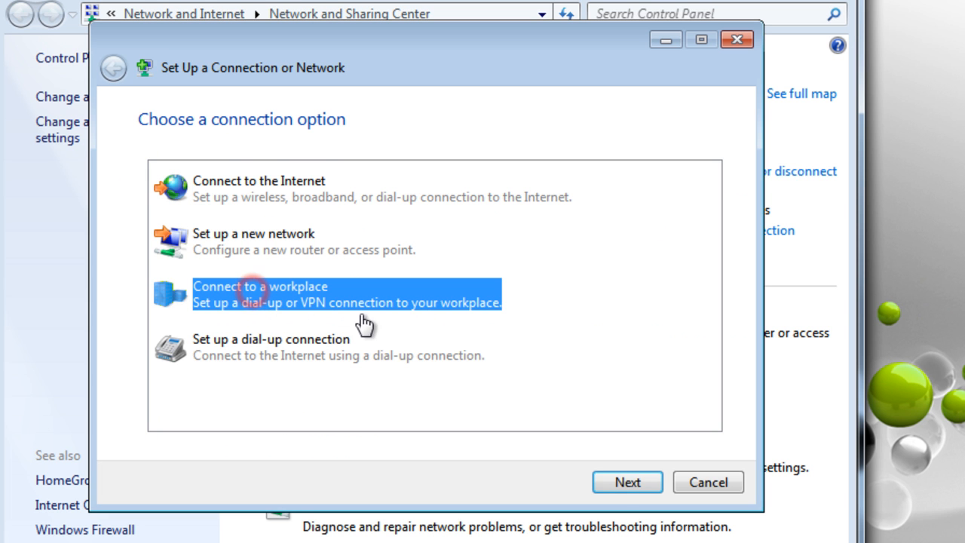
pyautogui.click(615, 477)
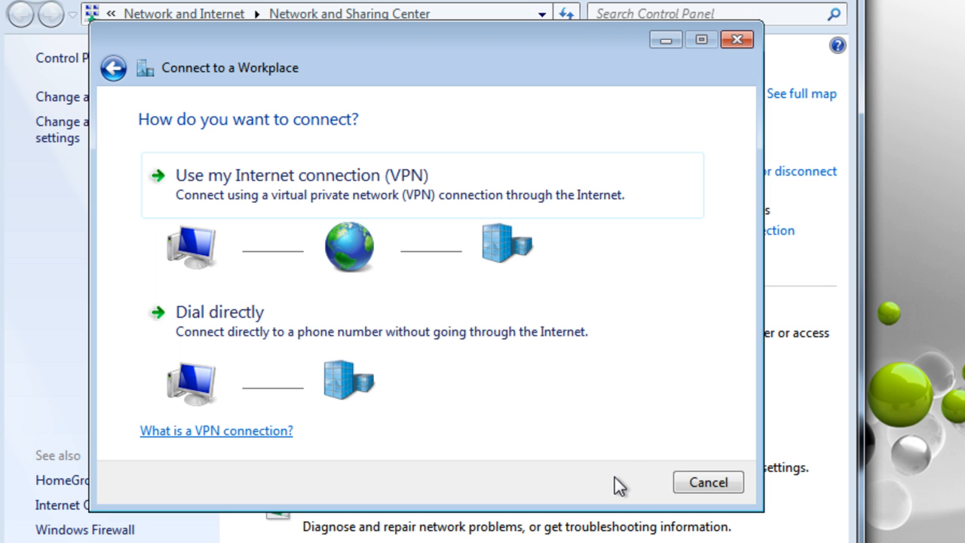
pyautogui.click(283, 185)
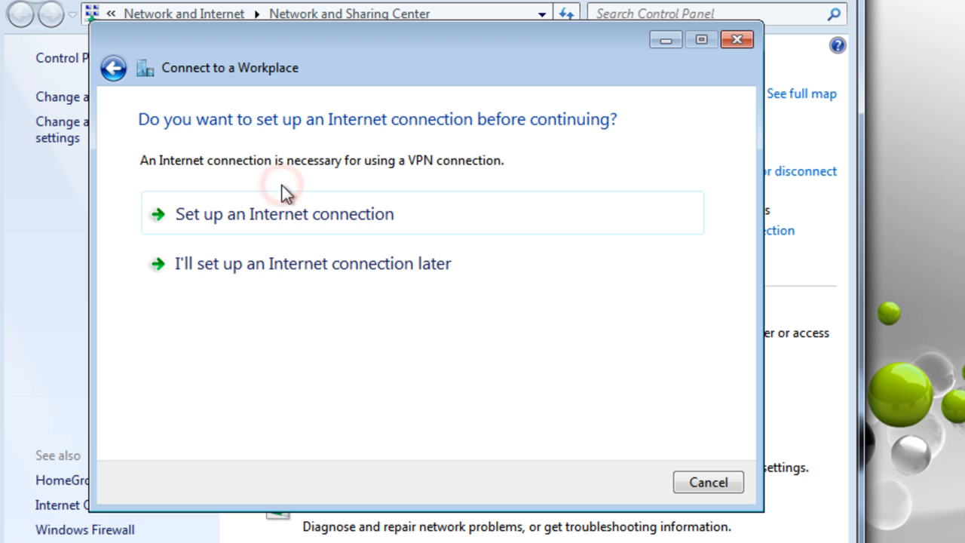
pyautogui.click(274, 263)
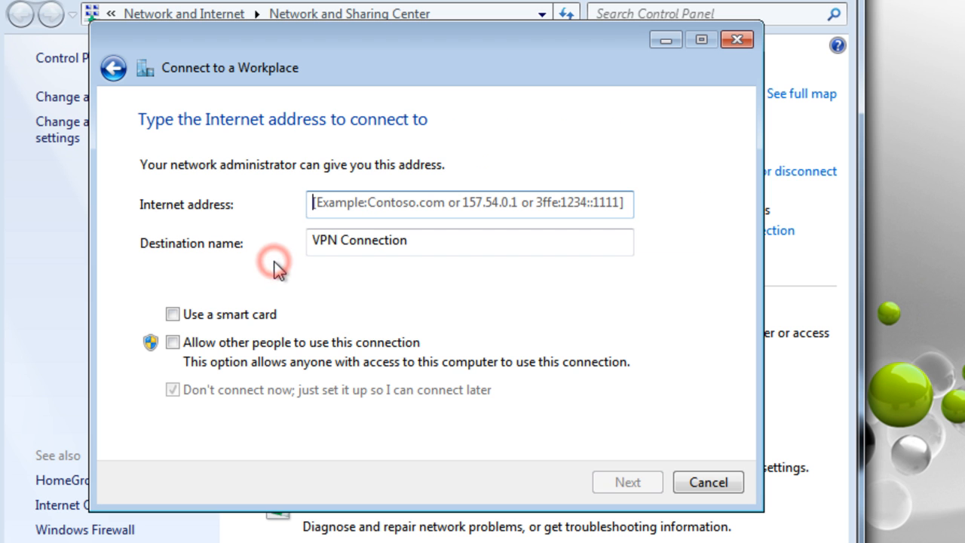
# Enter 192.168.1.1 as the internet address and name the destination VPN Connection1
pyautogui.write('1')
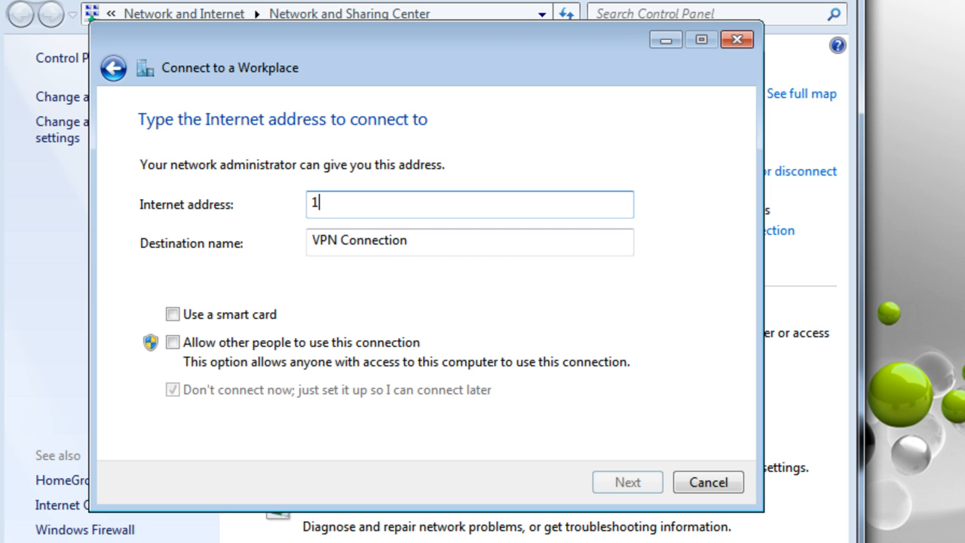
pyautogui.write('92.168.1.1')
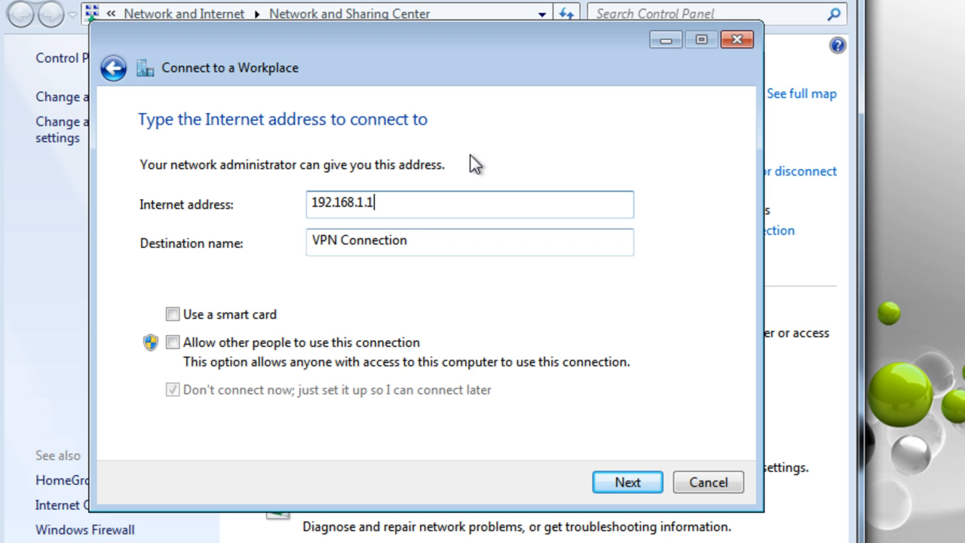
pyautogui.click(422, 240)
pyautogui.click(438, 241)
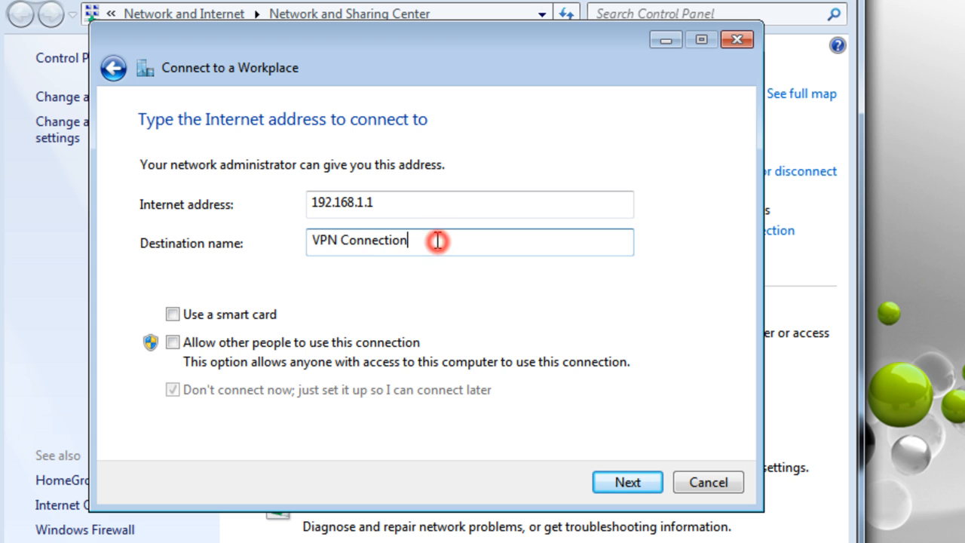
pyautogui.write('1')
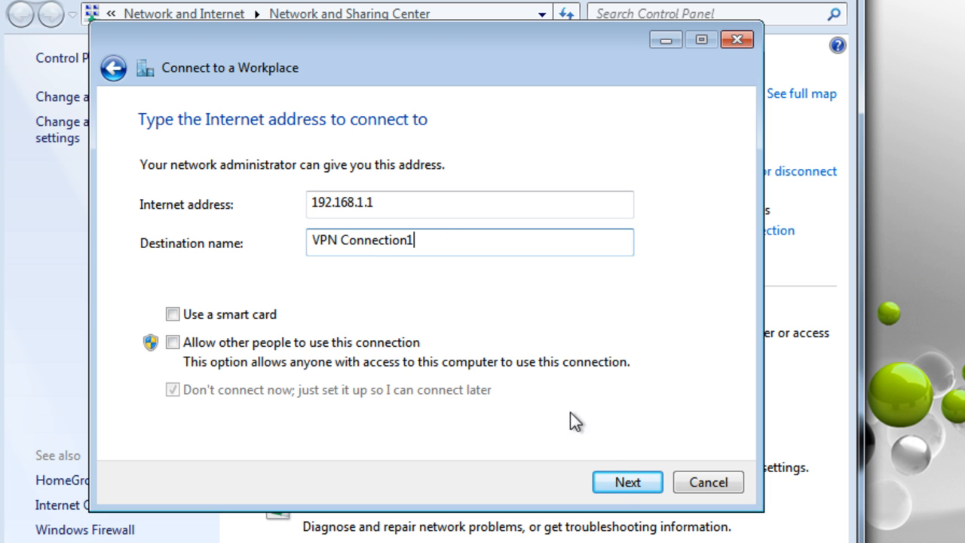
pyautogui.click(618, 479)
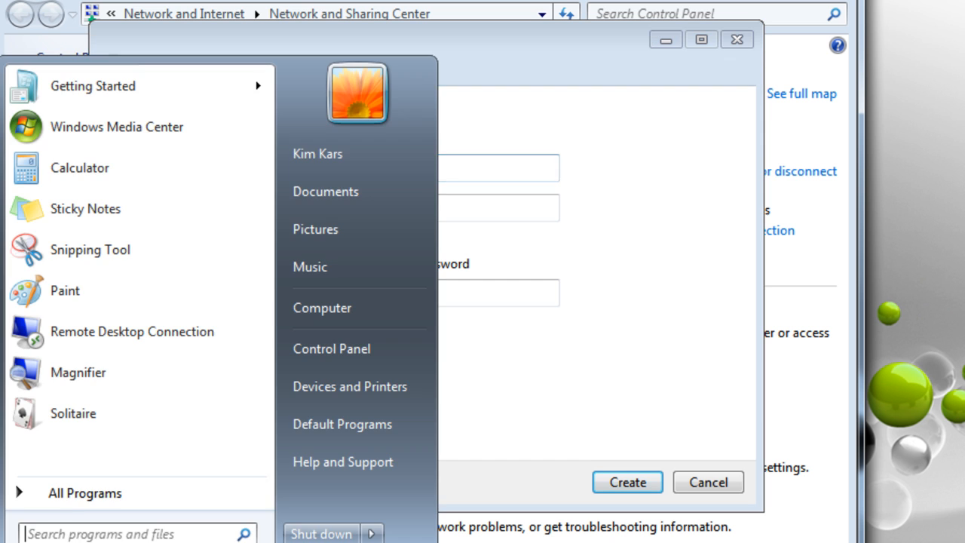
# Dismiss the Start menu and enter the VPN account's user name in the wizard
pyautogui.click(27, 541)
pyautogui.click(27, 542)
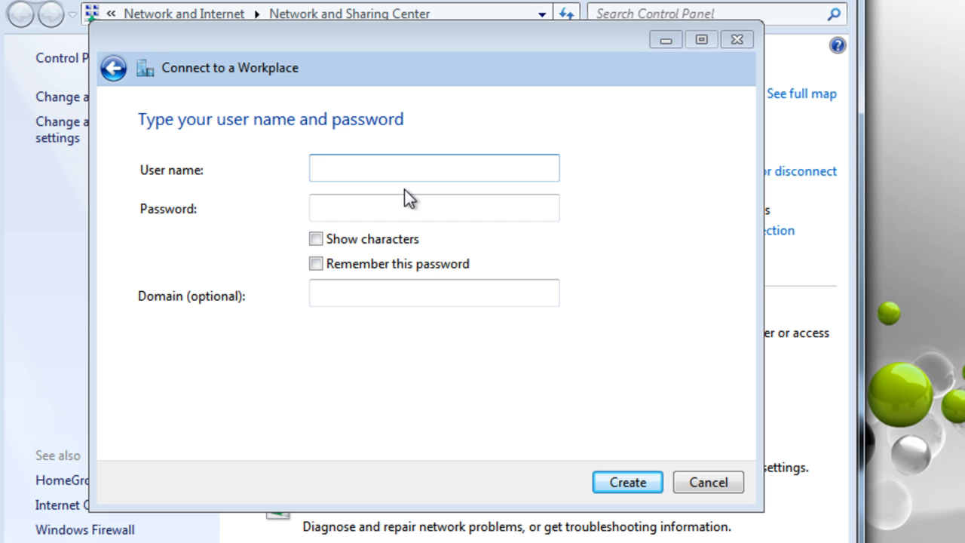
pyautogui.click(439, 167)
pyautogui.write('KimKar')
pyautogui.press('BackSpace')
pyautogui.press('BackSpace')
pyautogui.press('BackSpace')
pyautogui.press('BackSpace')
pyautogui.write('Kars')
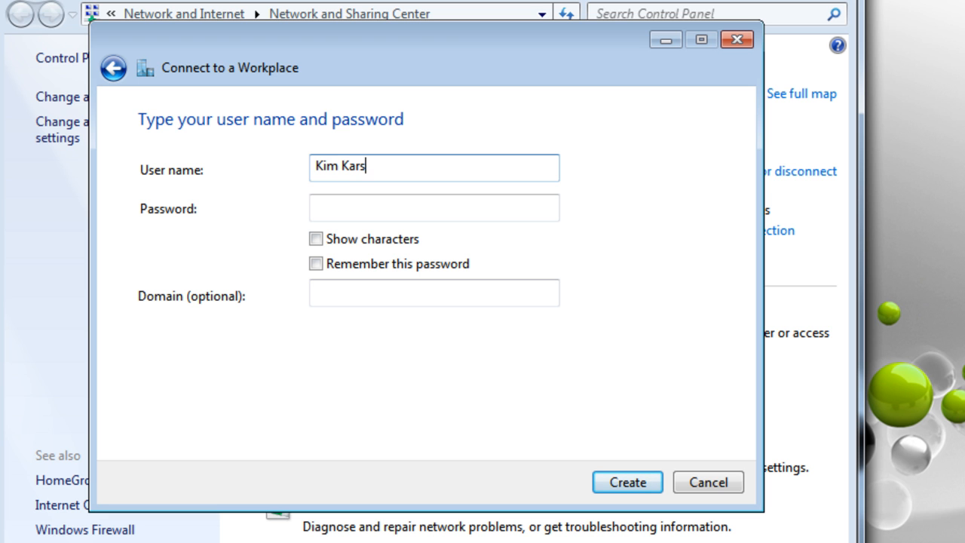
pyautogui.press('Tab')
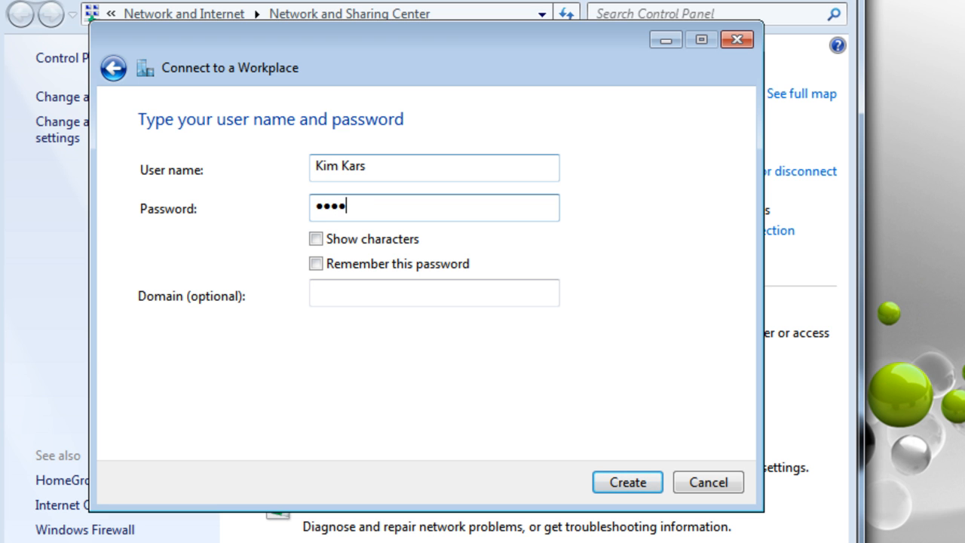
# Enter the account password, verify it with Show characters, then create the connection and close the wizard
pyautogui.write('d')
pyautogui.click(355, 239)
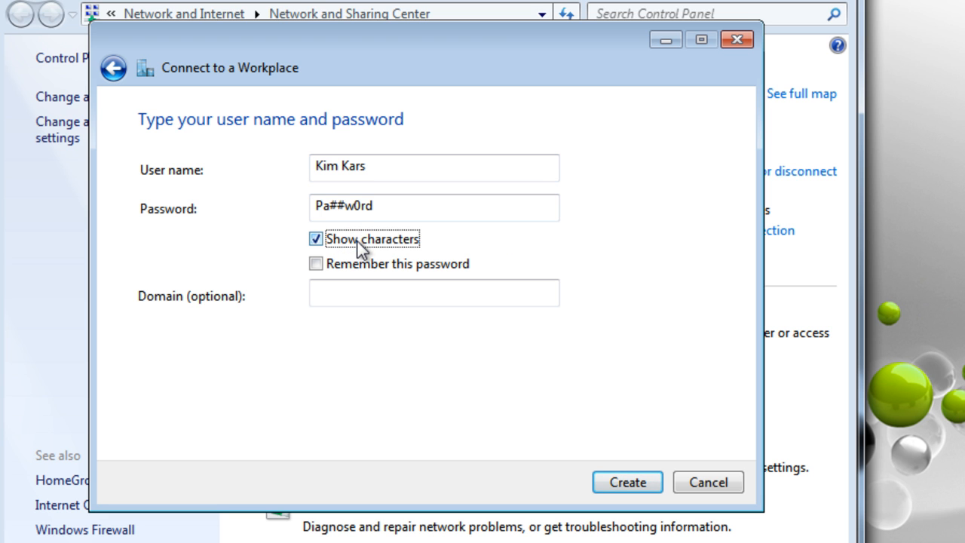
pyautogui.click(358, 241)
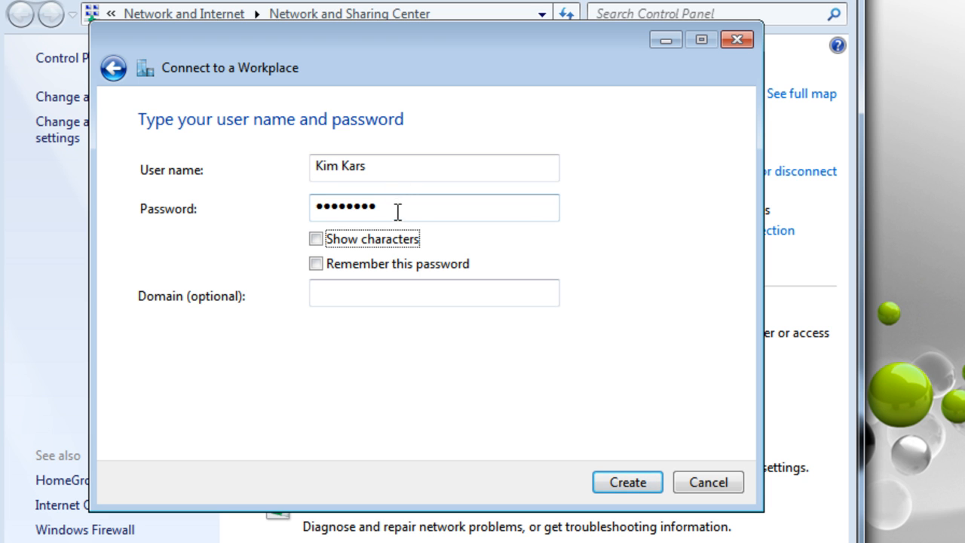
pyautogui.moveTo(393, 214); pyautogui.dragTo(278, 195)
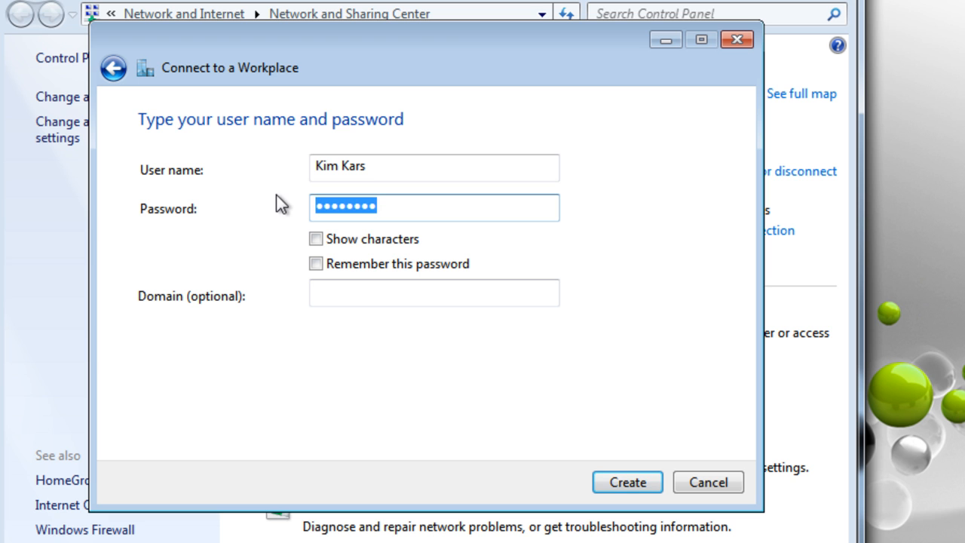
pyautogui.write('Pa$$w0r')
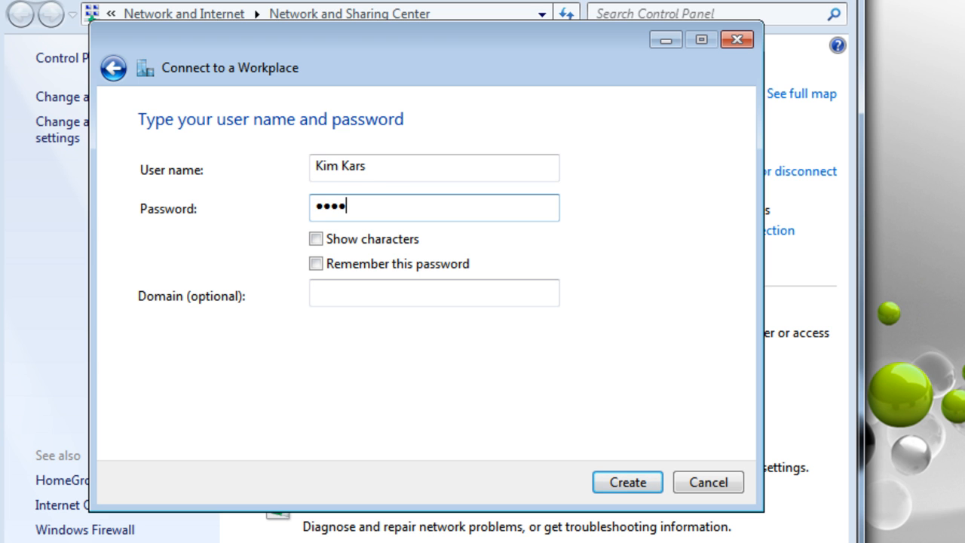
pyautogui.write('d')
pyautogui.click(337, 237)
pyautogui.click(340, 238)
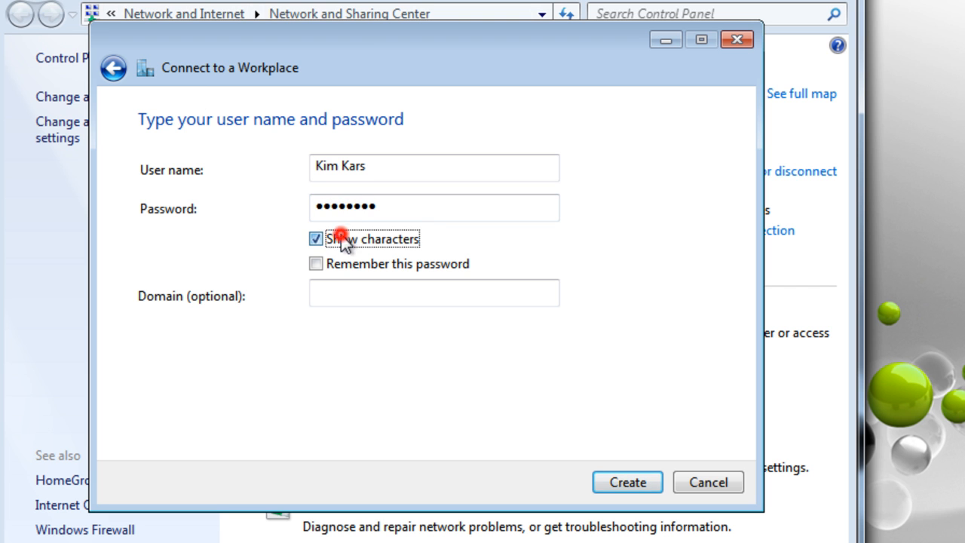
pyautogui.click(627, 483)
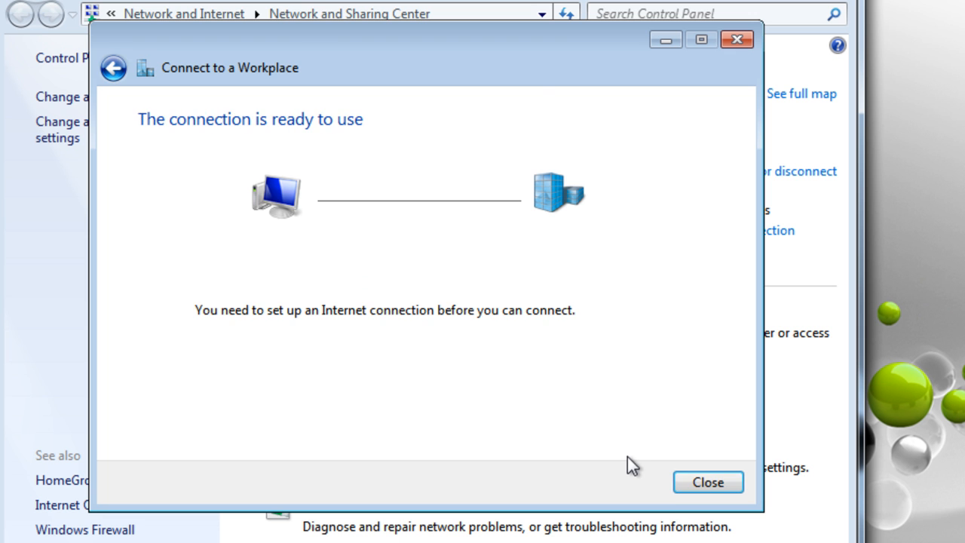
pyautogui.click(689, 481)
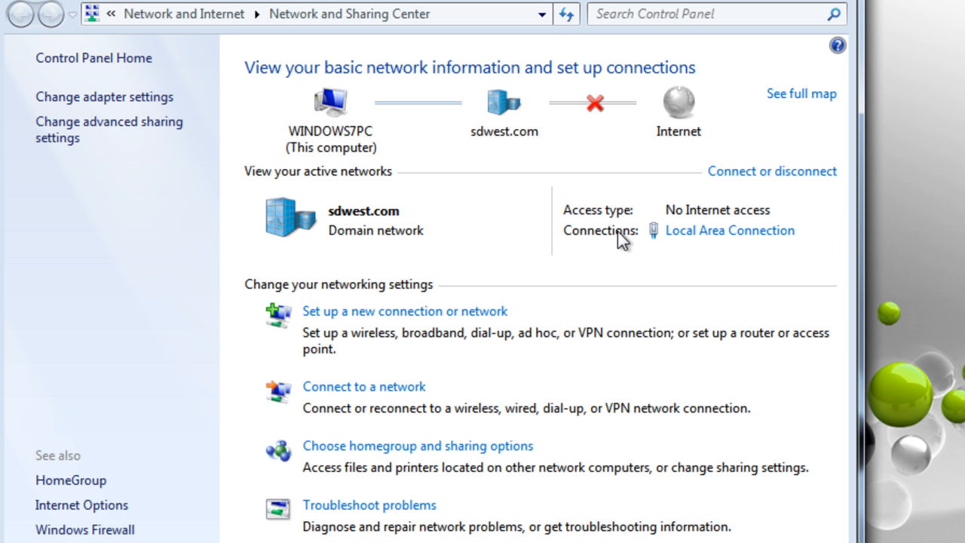
# From adapter settings, connect VPN Connection1 by submitting the account password
pyautogui.click(114, 99)
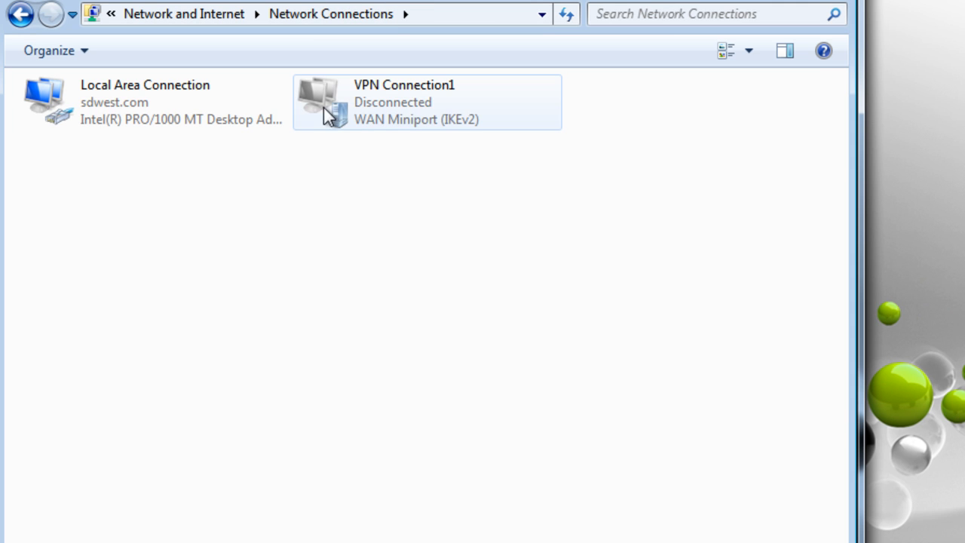
pyautogui.click(401, 105)
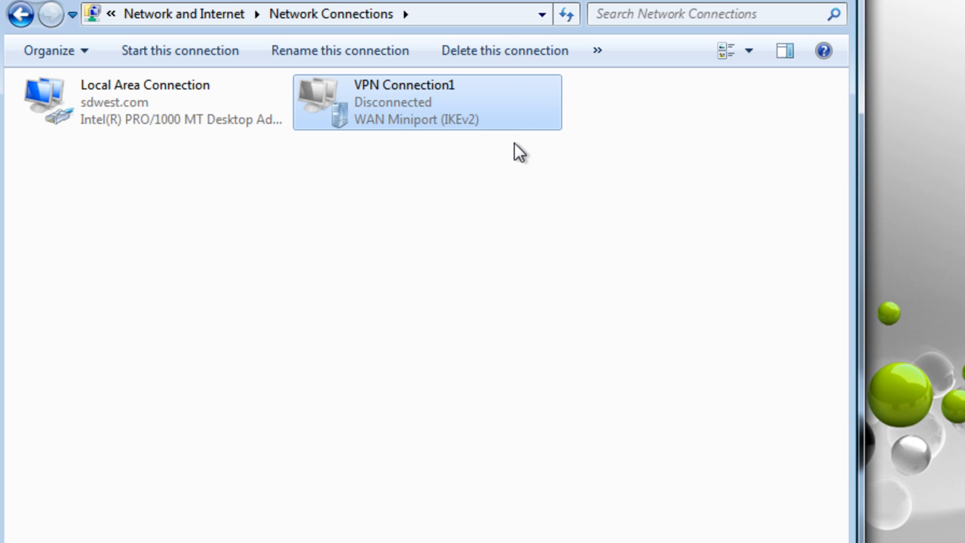
pyautogui.rightClick(405, 102)
pyautogui.click(454, 114)
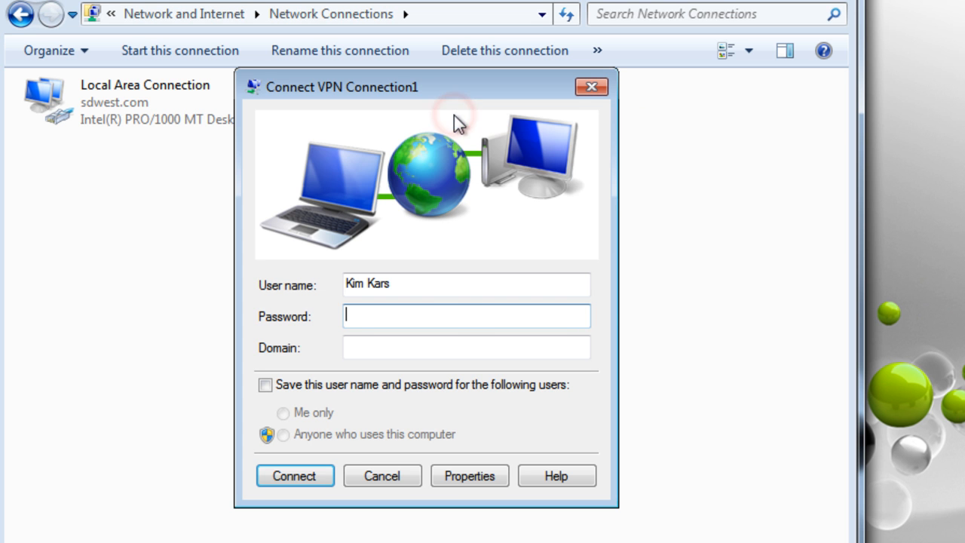
pyautogui.write('****')
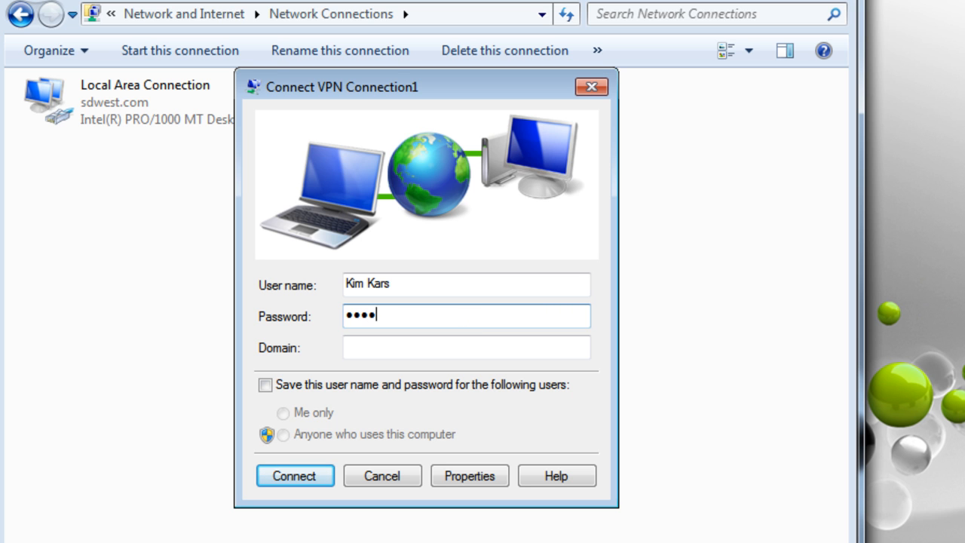
pyautogui.write('****')
pyautogui.press('Return')
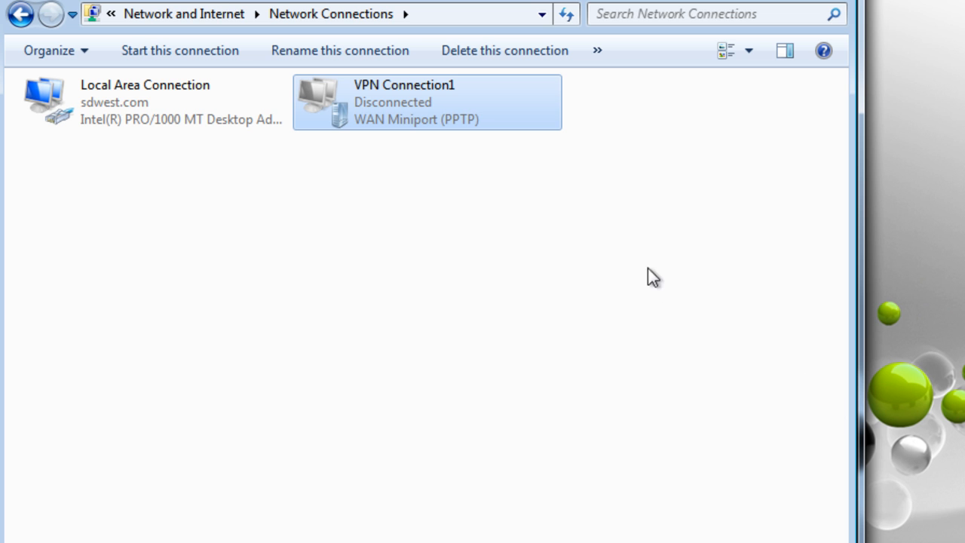
# Retry connecting VPN Connection1, re-entering the user name and password
pyautogui.rightClick(405, 110)
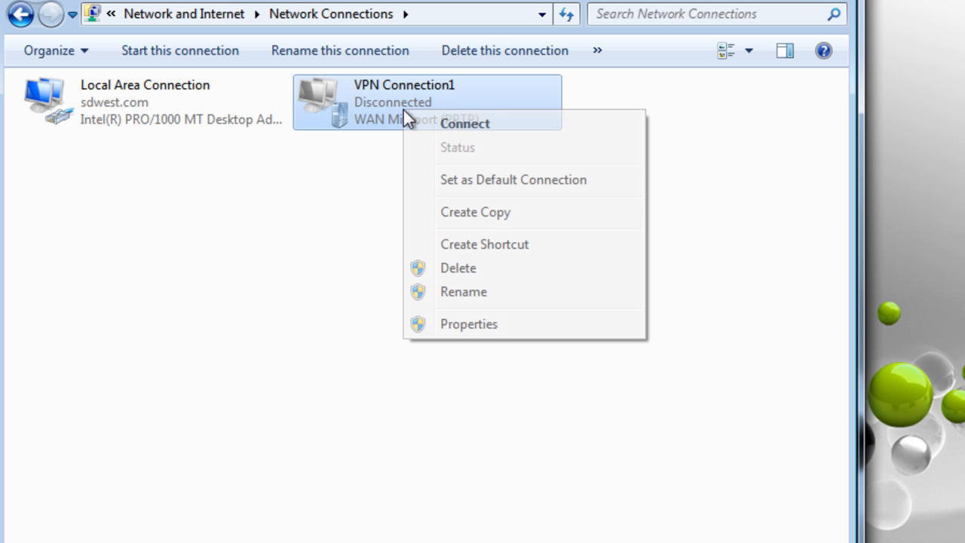
pyautogui.click(481, 124)
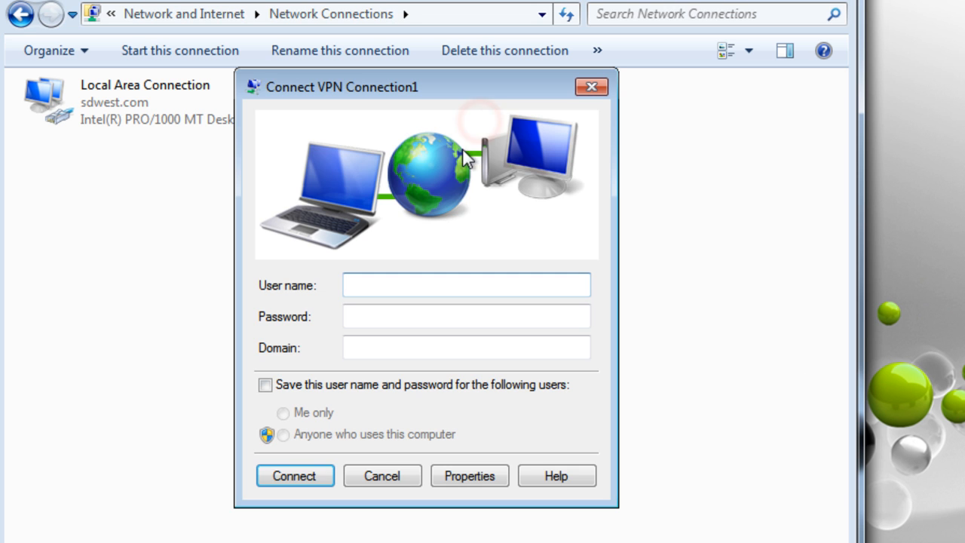
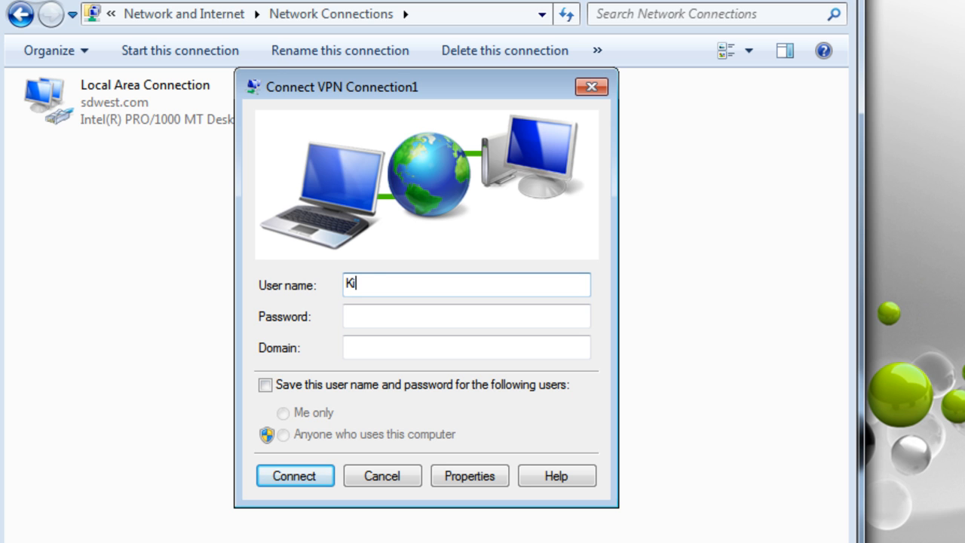
pyautogui.press('Tab')
pyautogui.write('*')
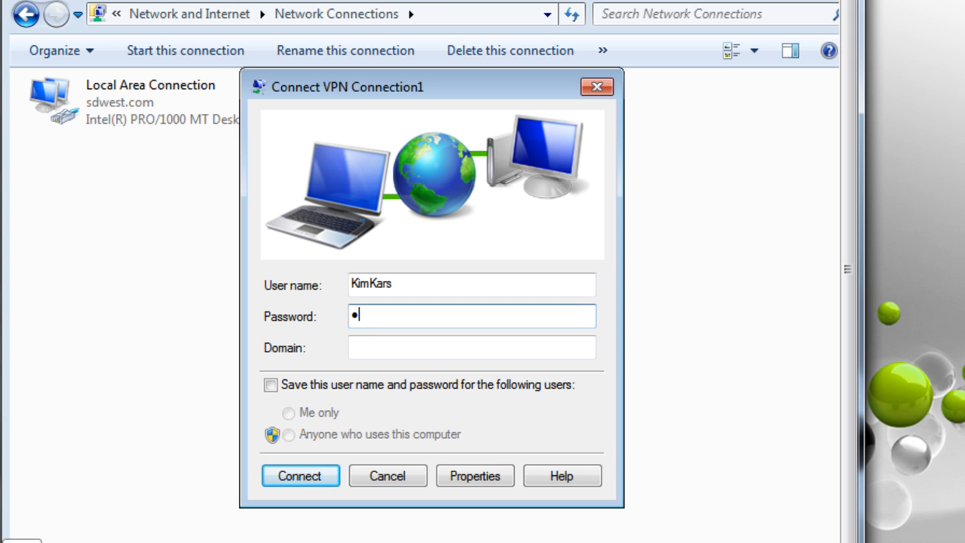
pyautogui.click(386, 316)
pyautogui.write('••••')
pyautogui.press('BackSpace')
pyautogui.press('BackSpace')
pyautogui.press('BackSpace')
pyautogui.press('BackSpace')
pyautogui.press('BackSpace')
pyautogui.write('••••••••')
pyautogui.press('Return')
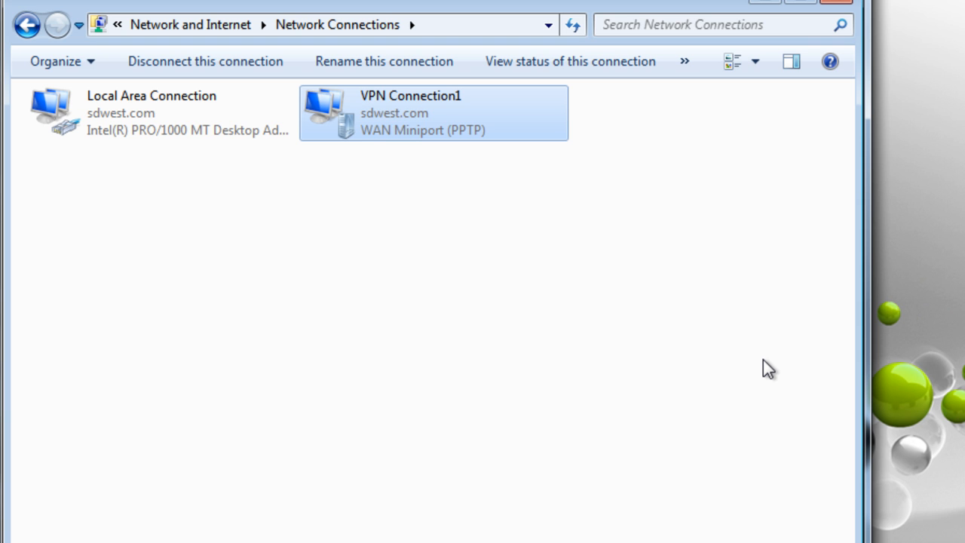
pyautogui.rightClick(404, 110)
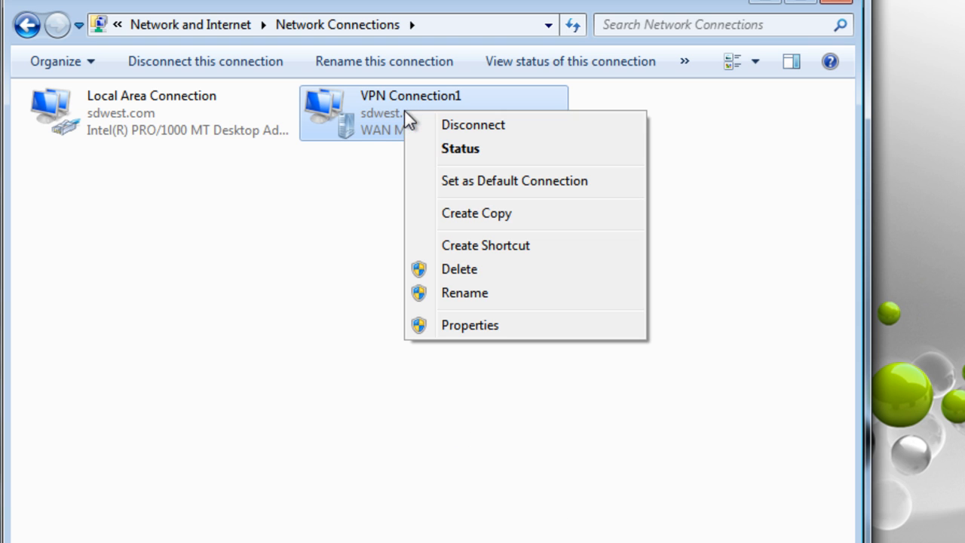
pyautogui.click(489, 322)
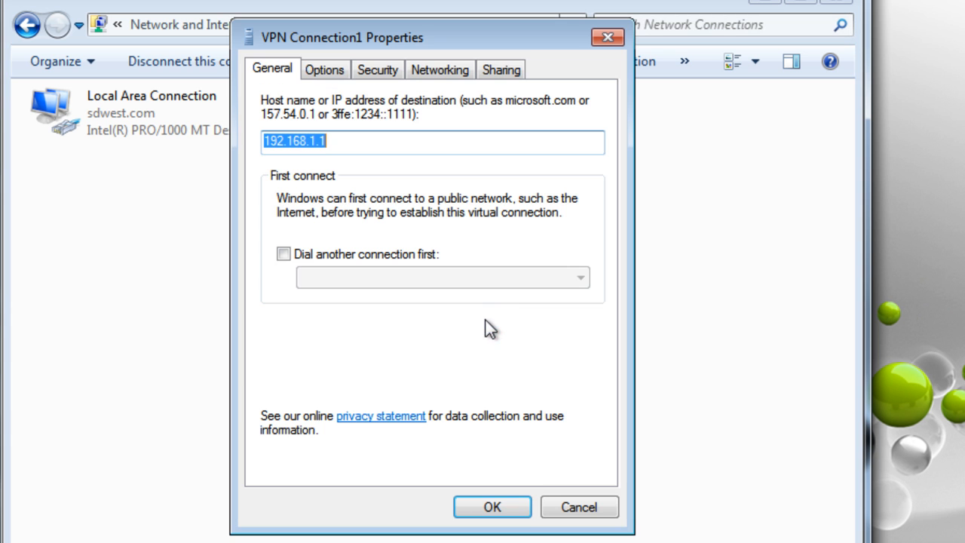
pyautogui.click(323, 70)
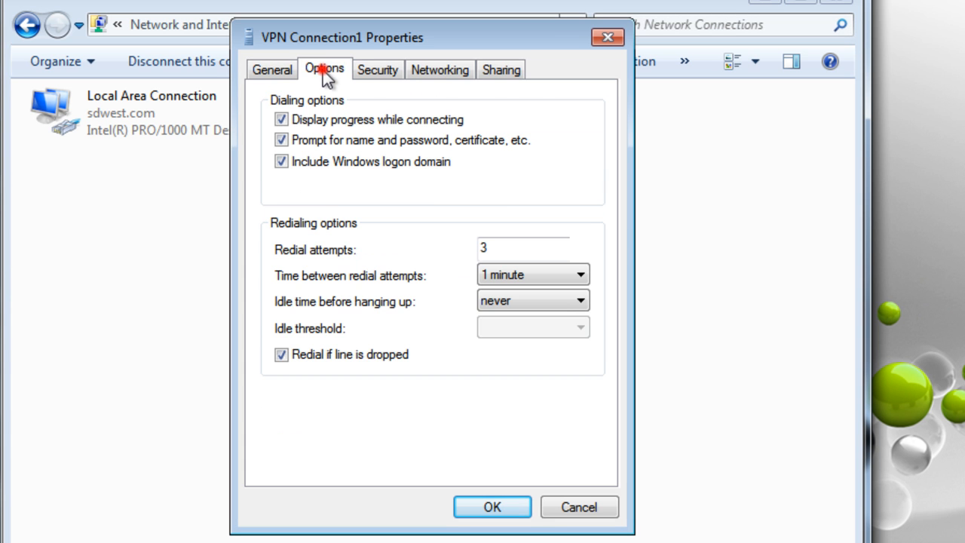
pyautogui.click(275, 70)
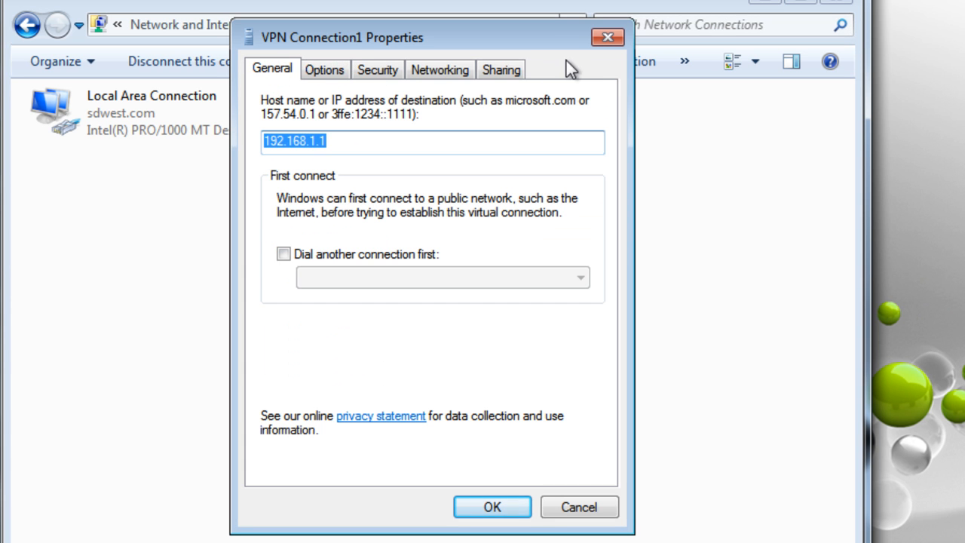
pyautogui.click(607, 39)
pyautogui.rightClick(457, 110)
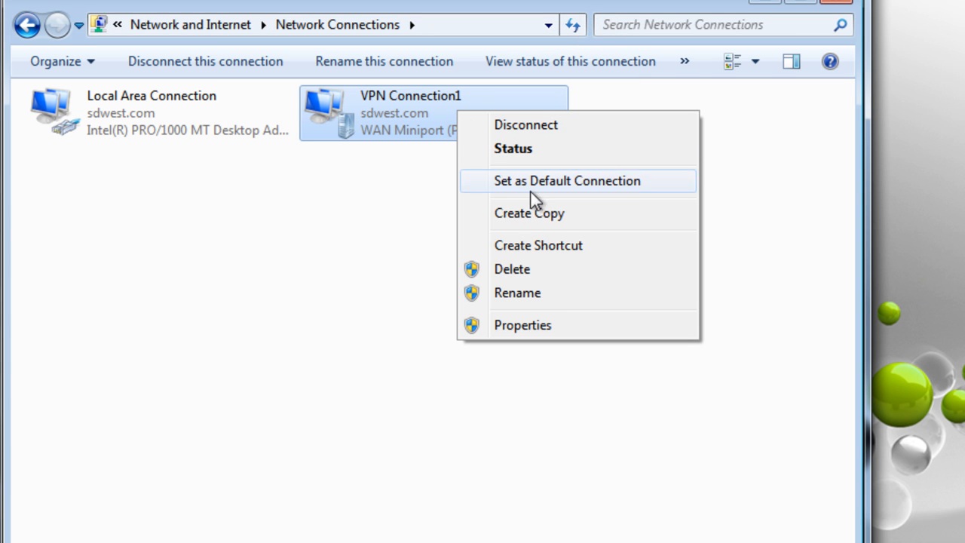
pyautogui.click(548, 329)
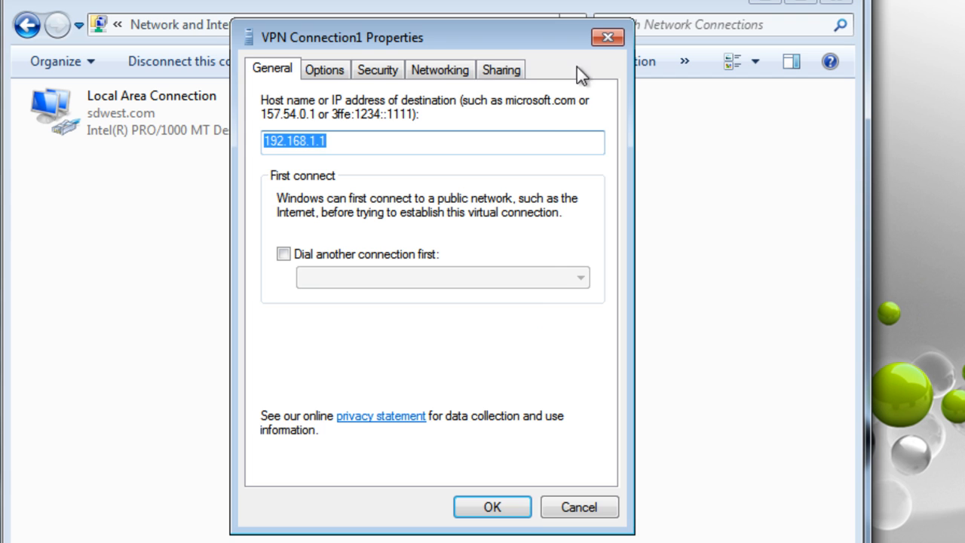
pyautogui.click(607, 39)
pyautogui.rightClick(442, 112)
pyautogui.click(519, 151)
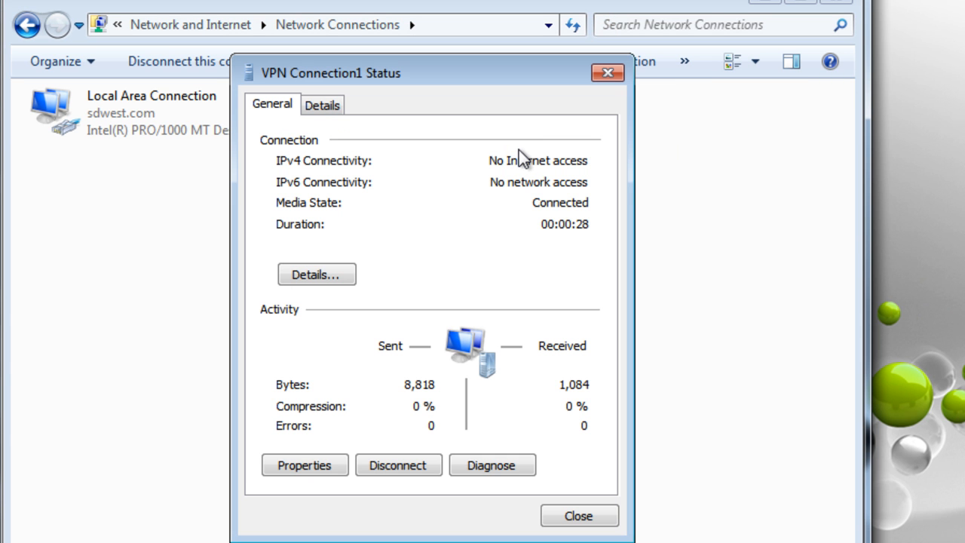
pyautogui.click(300, 276)
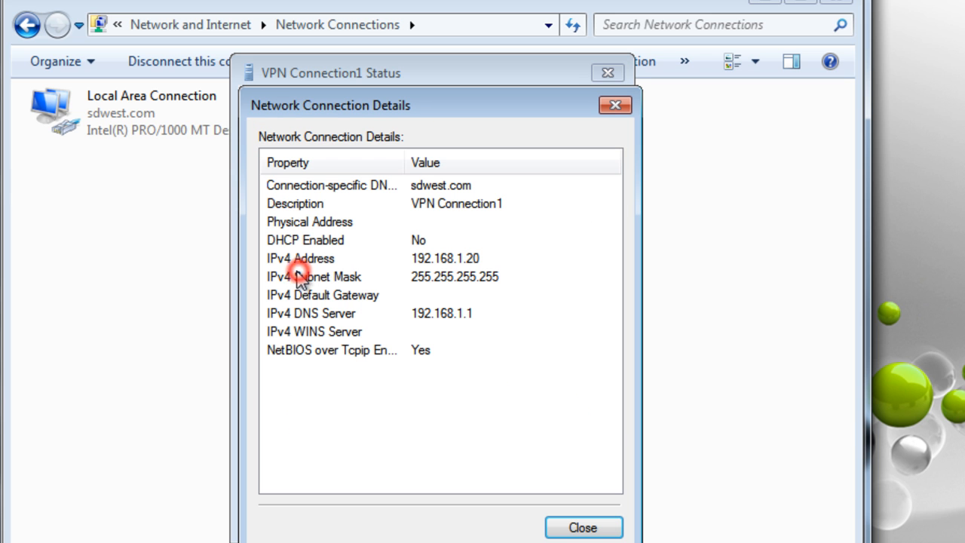
pyautogui.click(331, 258)
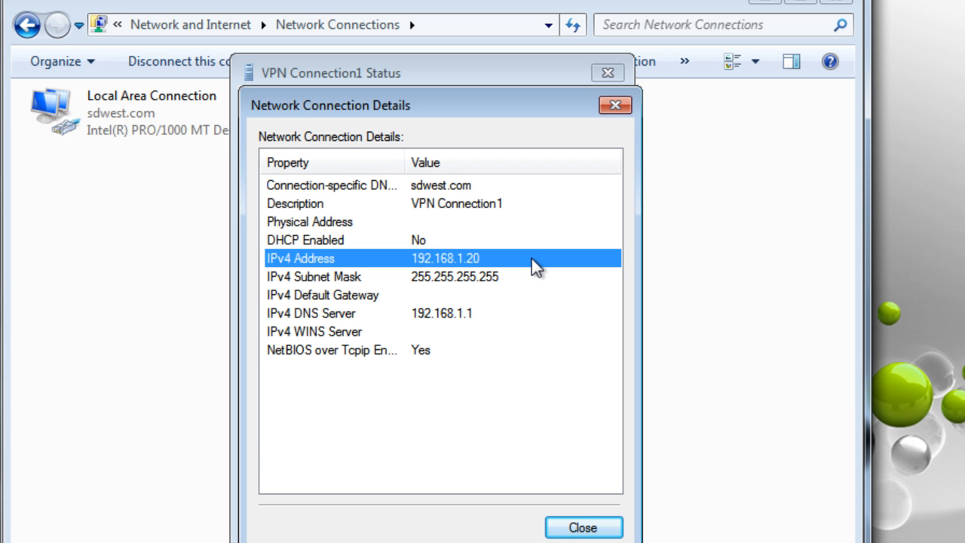
pyautogui.click(349, 313)
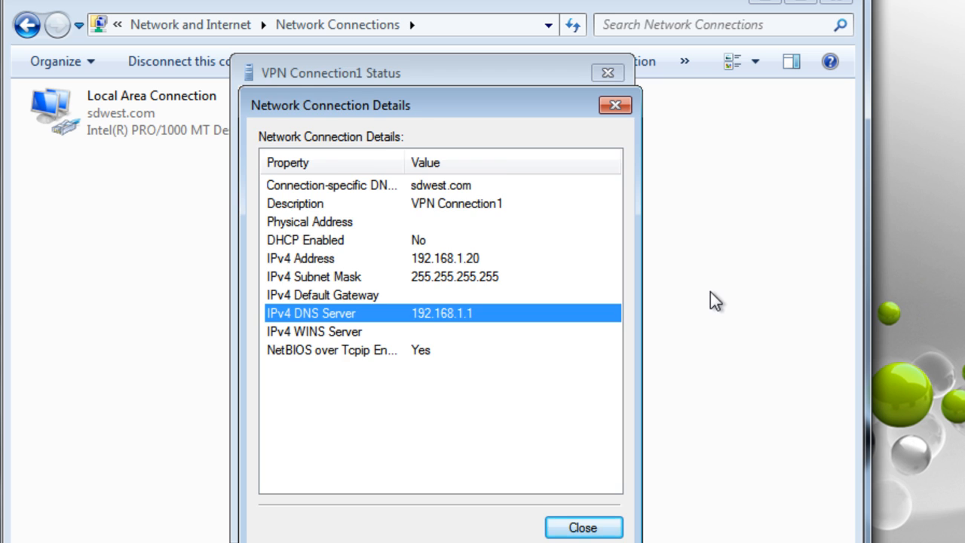
pyautogui.click(573, 527)
pyautogui.click(581, 516)
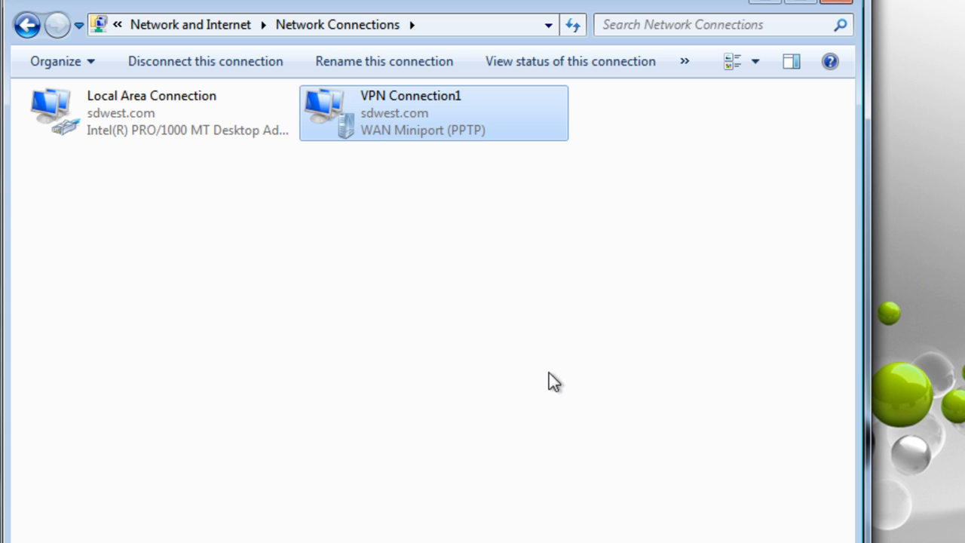
# Set VPN Connection1's security to PPTP with Maximum strength encryption, then close its properties
pyautogui.rightClick(415, 126)
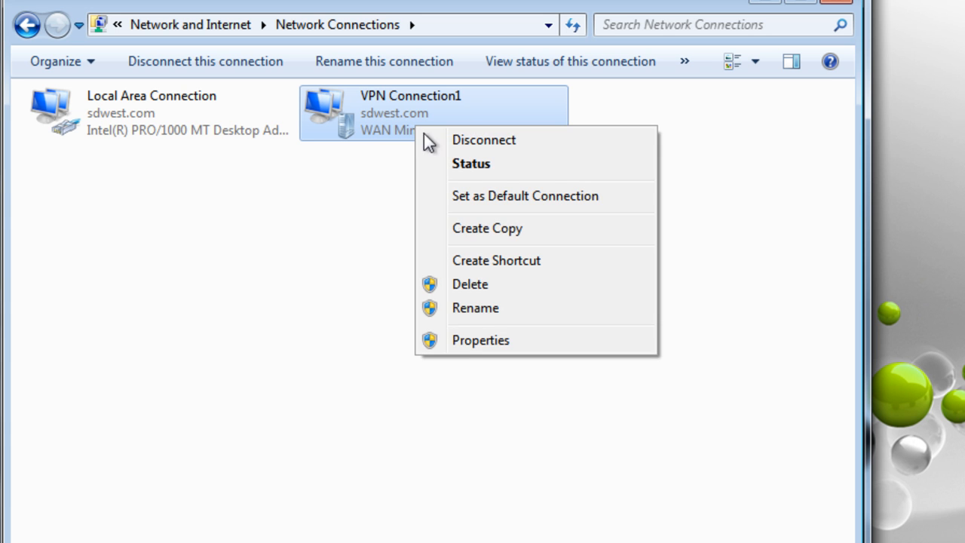
pyautogui.click(468, 342)
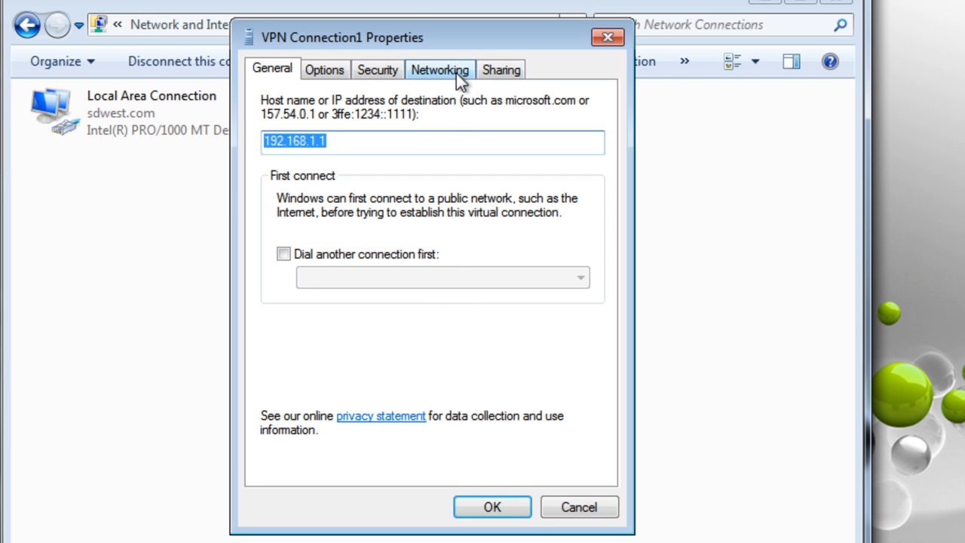
pyautogui.click(373, 69)
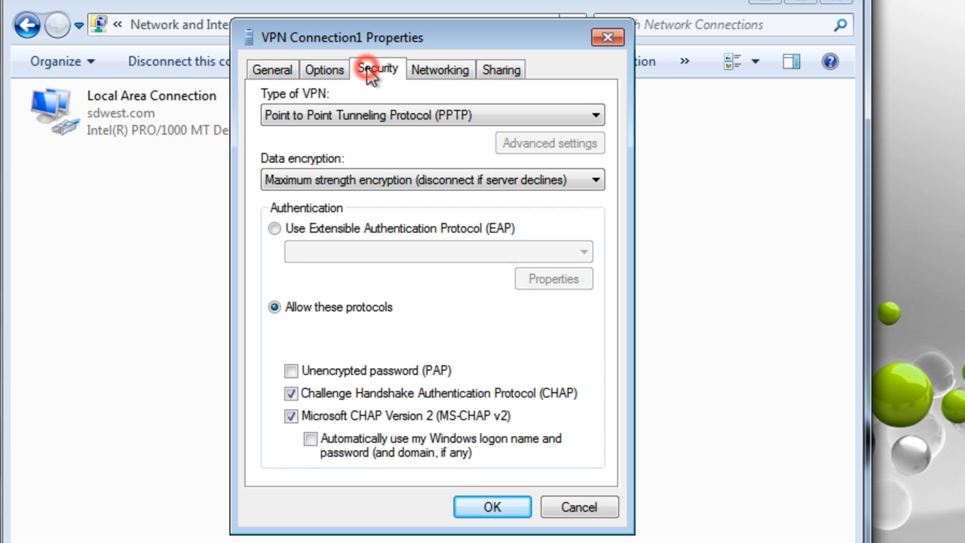
pyautogui.click(363, 114)
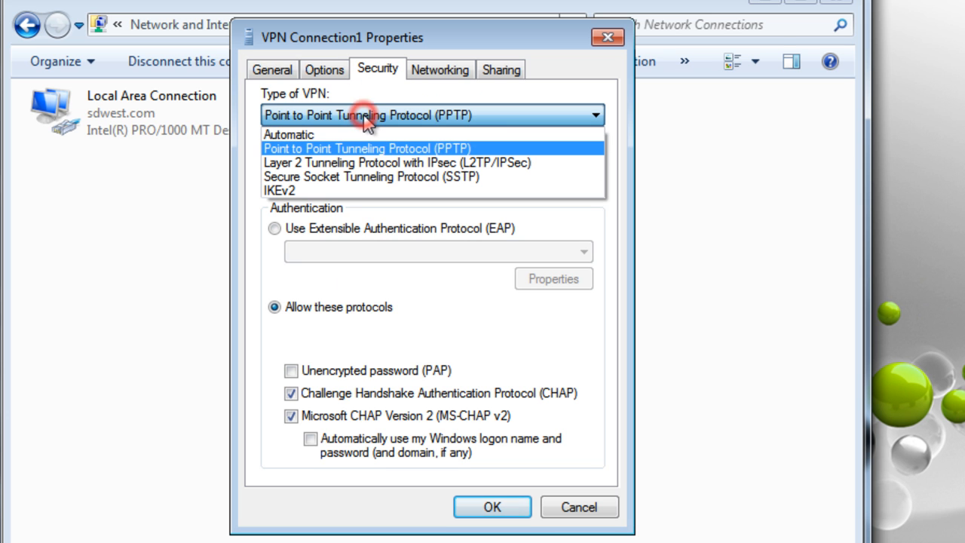
pyautogui.click(439, 149)
pyautogui.click(419, 178)
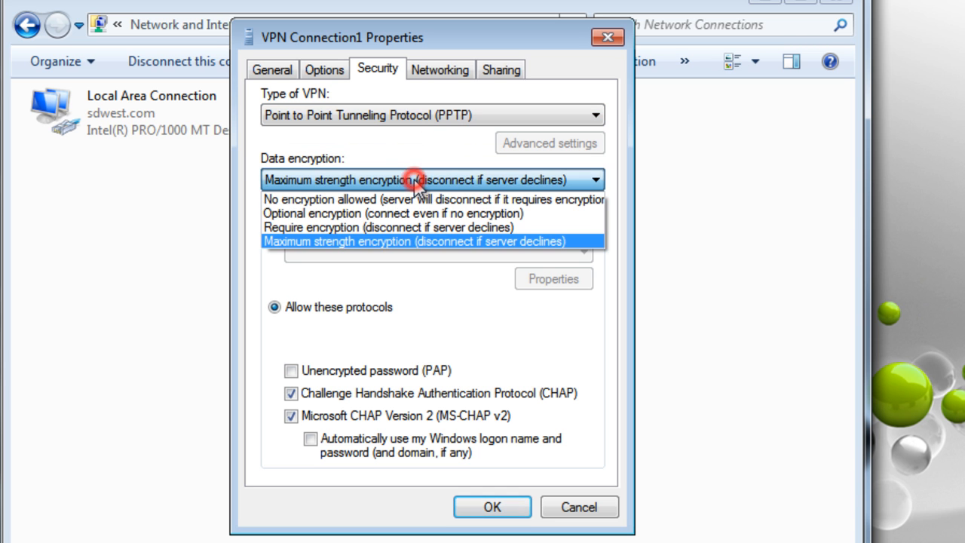
pyautogui.click(363, 240)
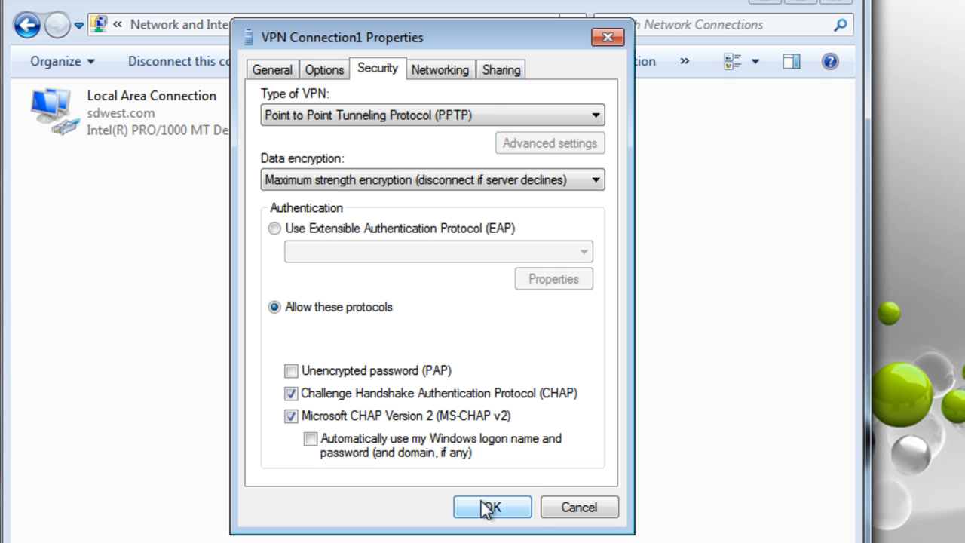
pyautogui.click(559, 511)
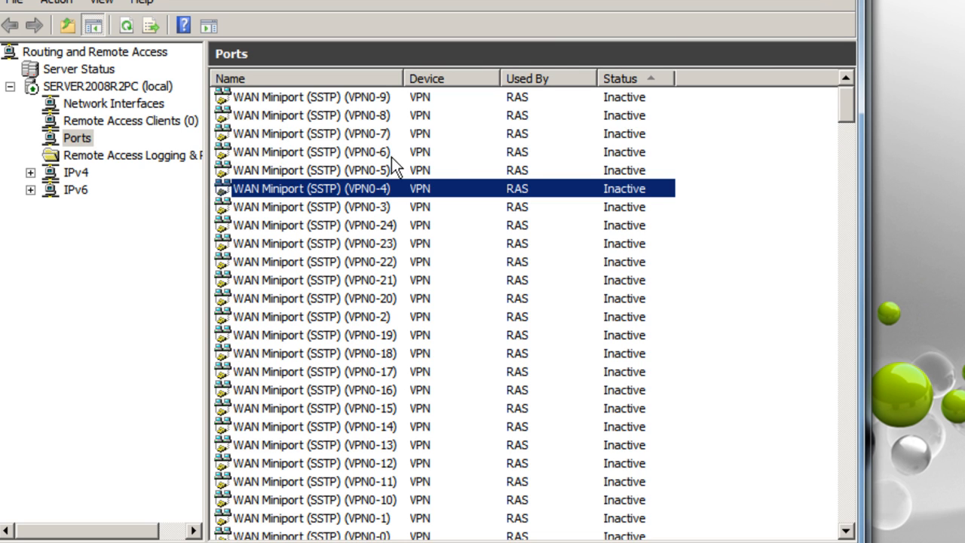
# View the connected Remote Access Clients and widen the User Name column
pyautogui.click(78, 125)
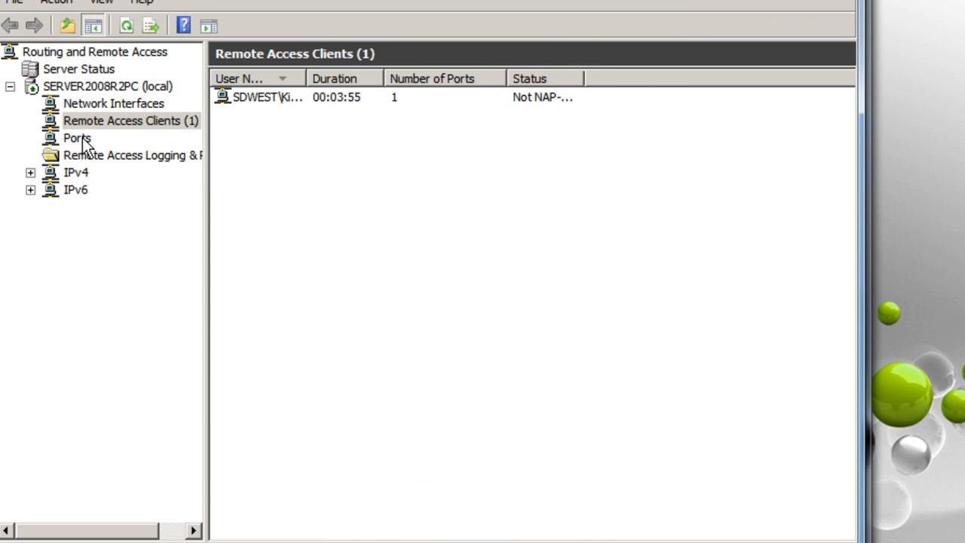
pyautogui.click(260, 97)
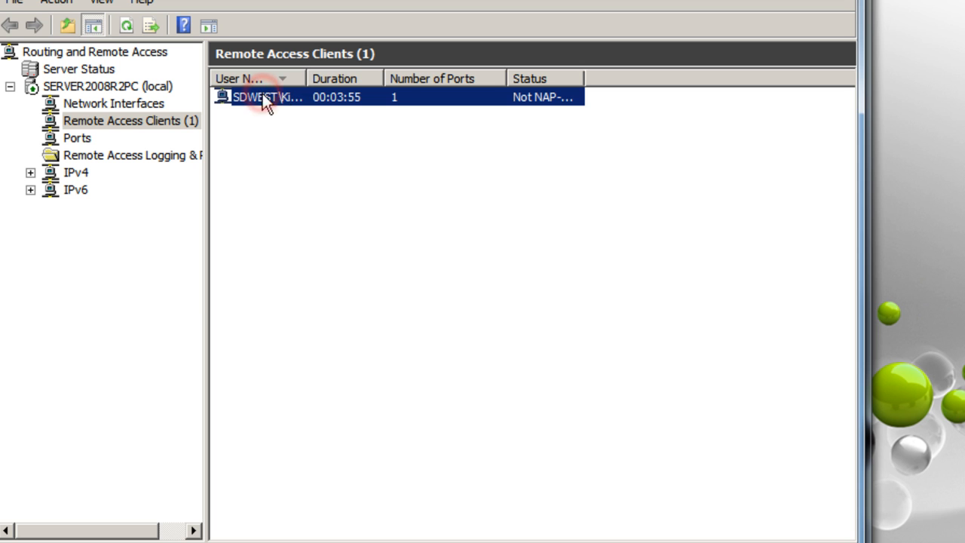
pyautogui.moveTo(307, 78); pyautogui.dragTo(357, 80)
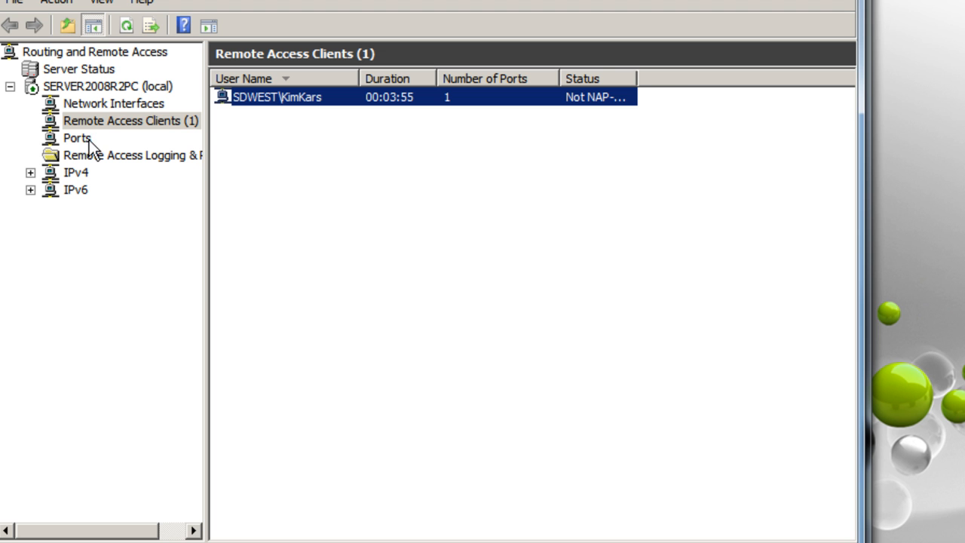
# Review the Internal, Local Area Connection and Loopback interfaces, then the Ports and Logging & Policies sections
pyautogui.click(101, 103)
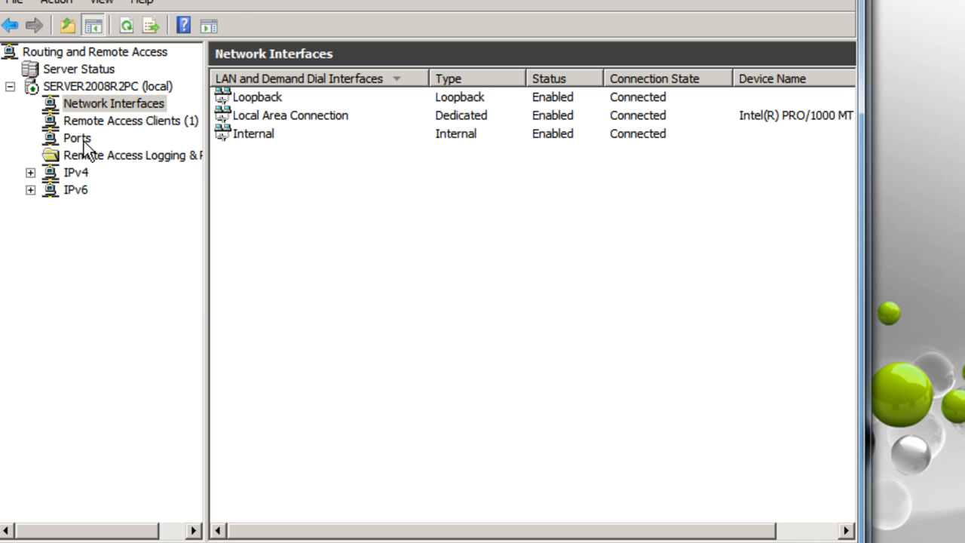
pyautogui.click(253, 138)
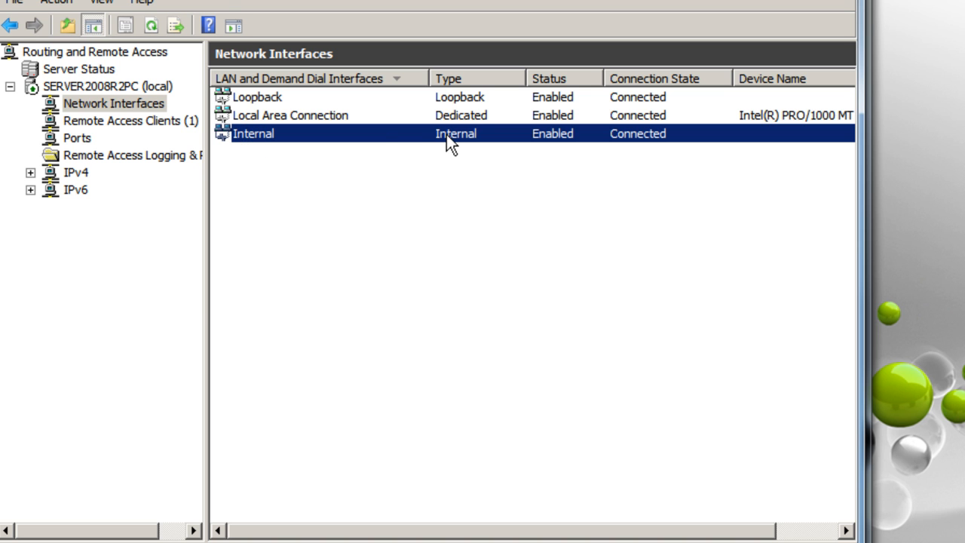
pyautogui.click(421, 116)
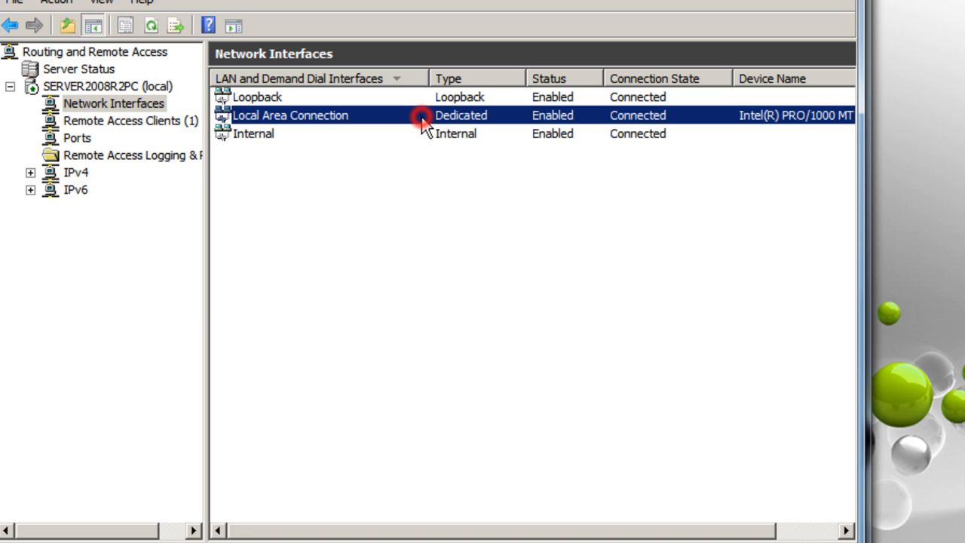
pyautogui.click(421, 98)
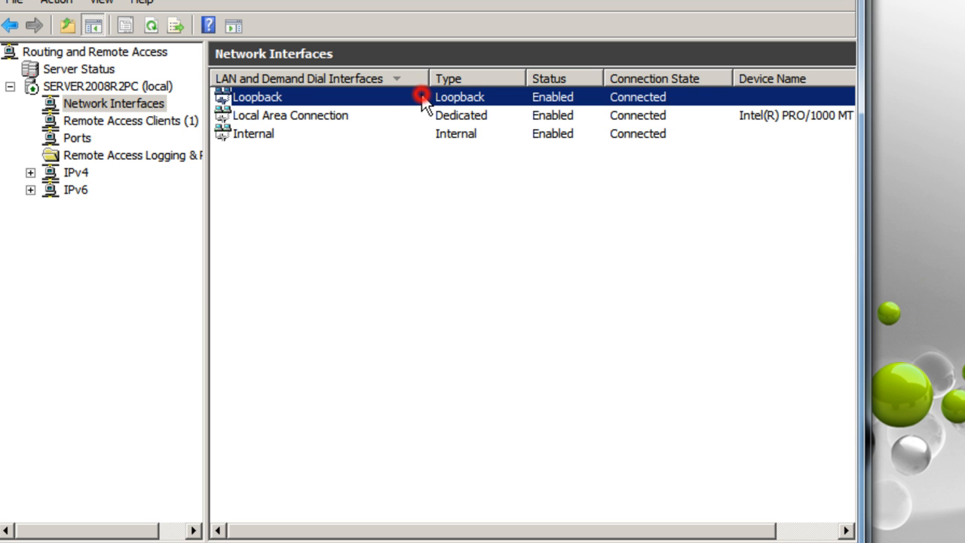
pyautogui.click(78, 138)
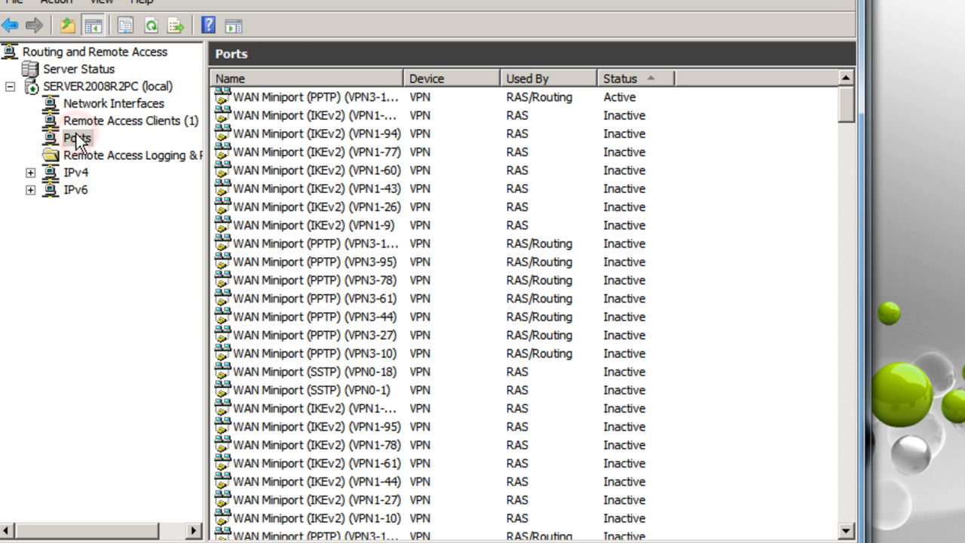
pyautogui.click(122, 156)
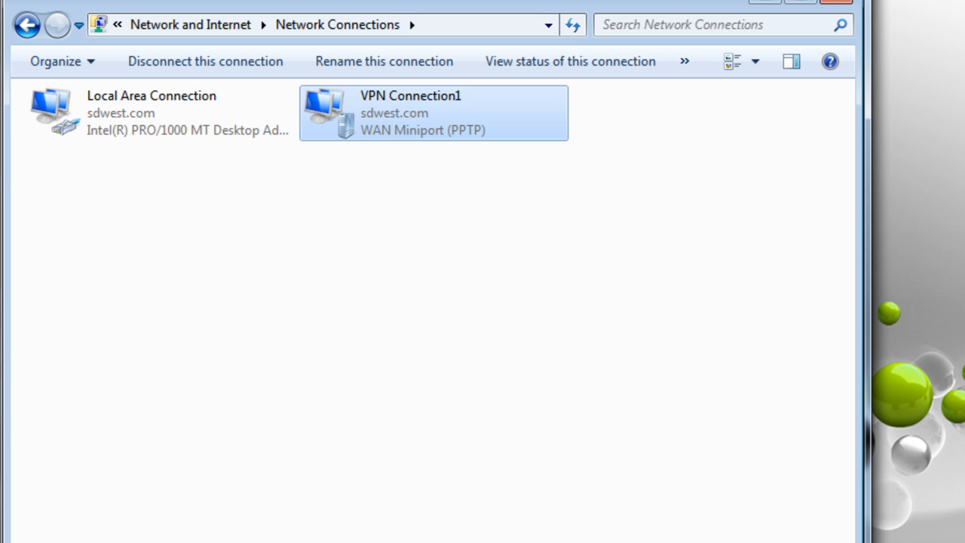
# Switch between Windows Firewall and Network Connections, restore the window, then show the desktop
pyautogui.click(298, 542)
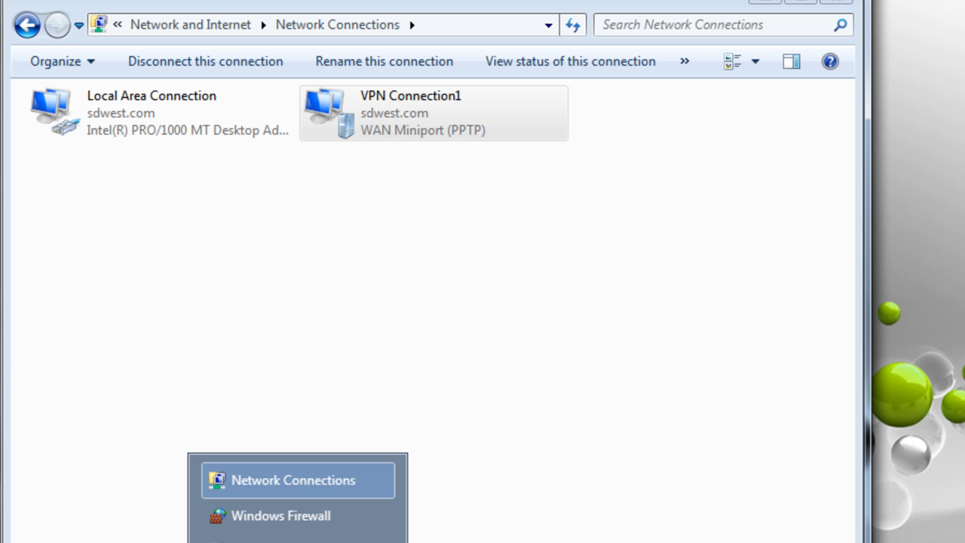
pyautogui.click(324, 516)
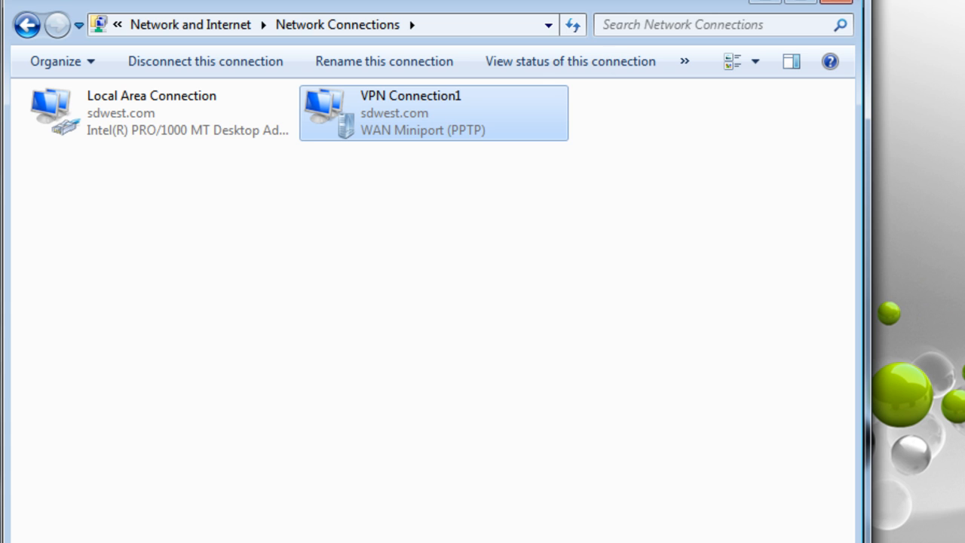
pyautogui.click(298, 542)
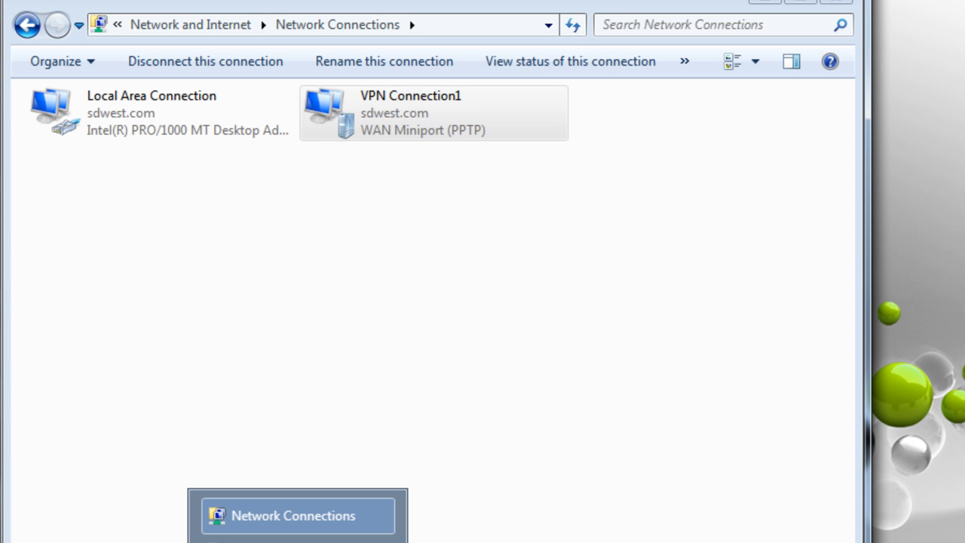
pyautogui.click(297, 516)
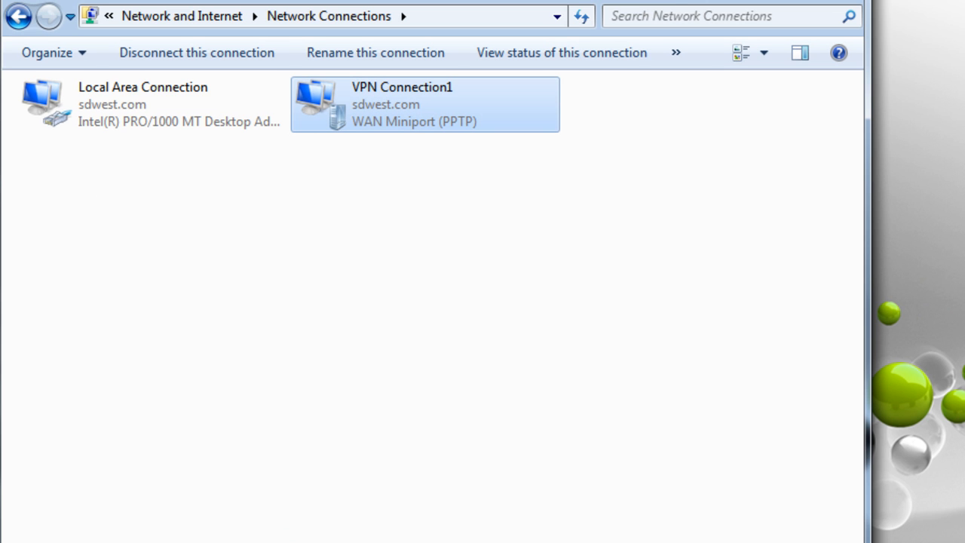
pyautogui.click(810, 1)
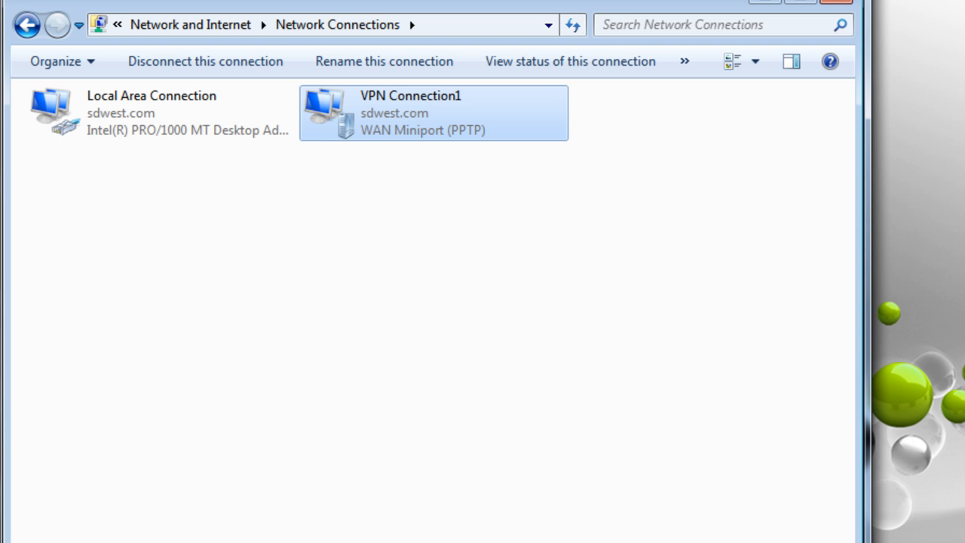
pyautogui.press('super+d')
# Back in RRAS, confirm the connected remote access client and open Remote Access Logging & Policies
pyautogui.hotkey('alt', 'Tab')
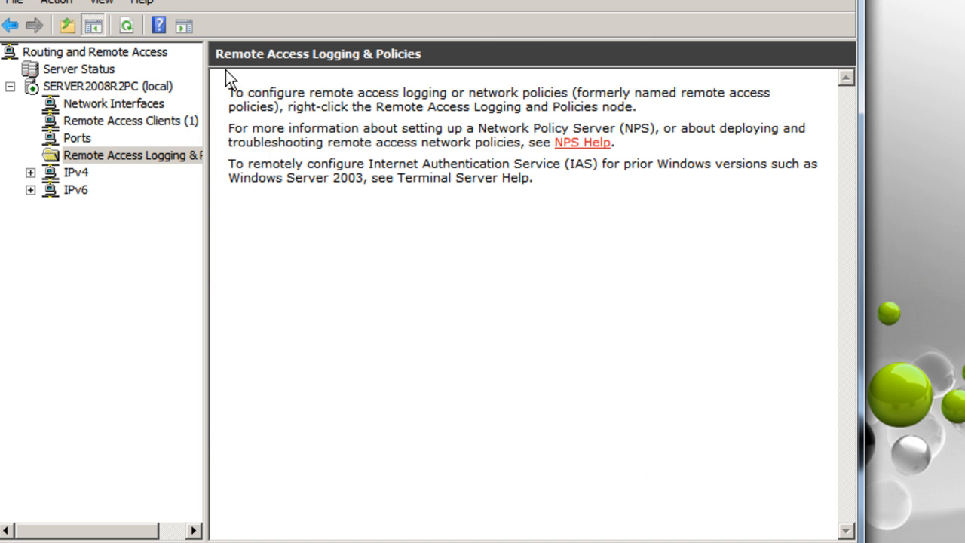
pyautogui.click(127, 104)
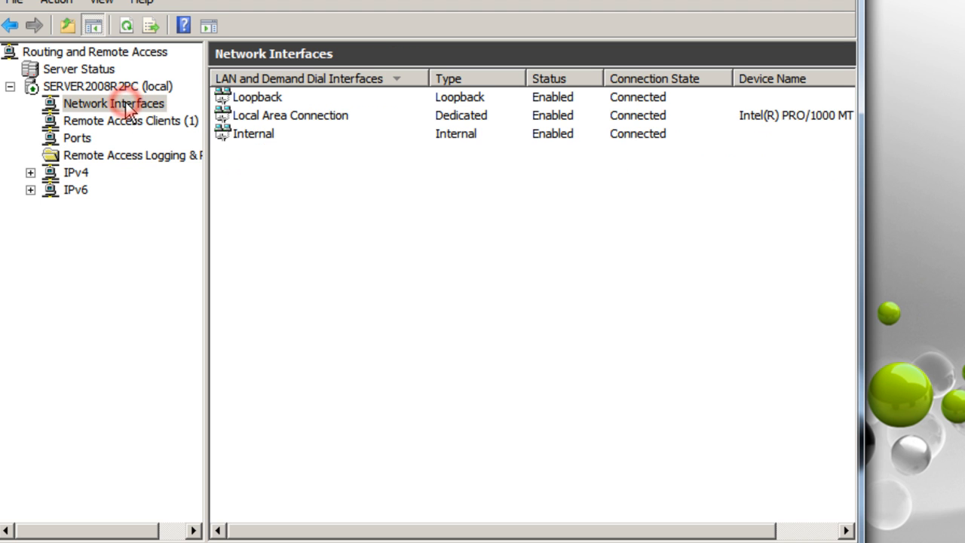
pyautogui.click(140, 122)
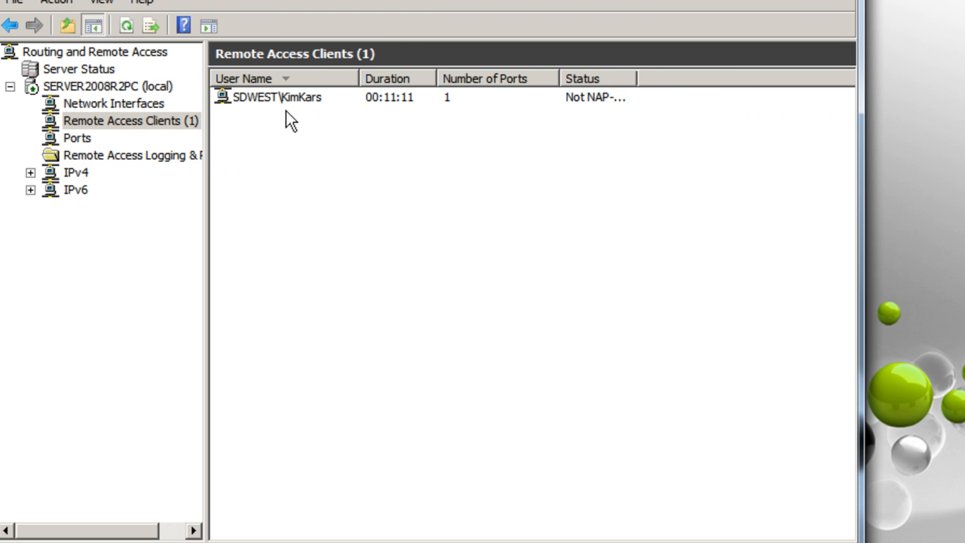
pyautogui.click(155, 127)
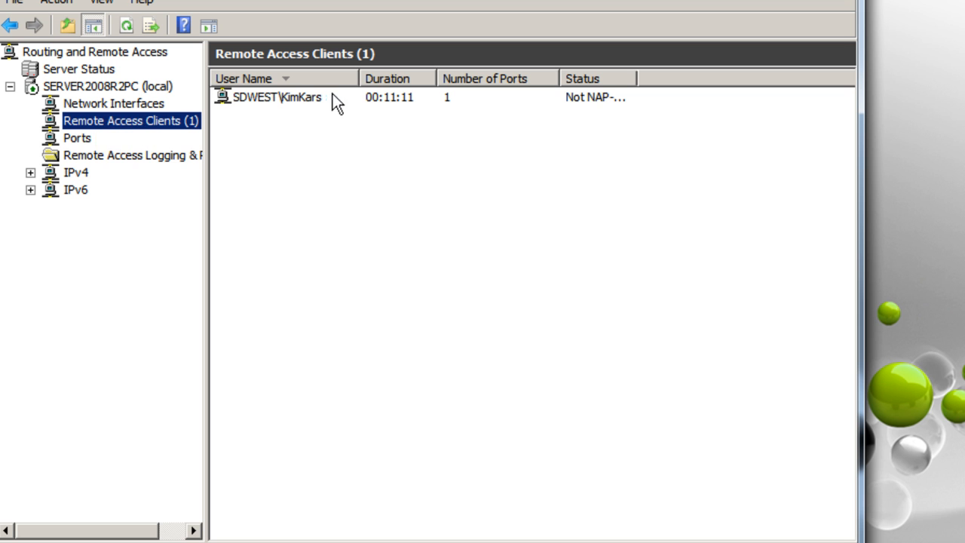
pyautogui.click(123, 159)
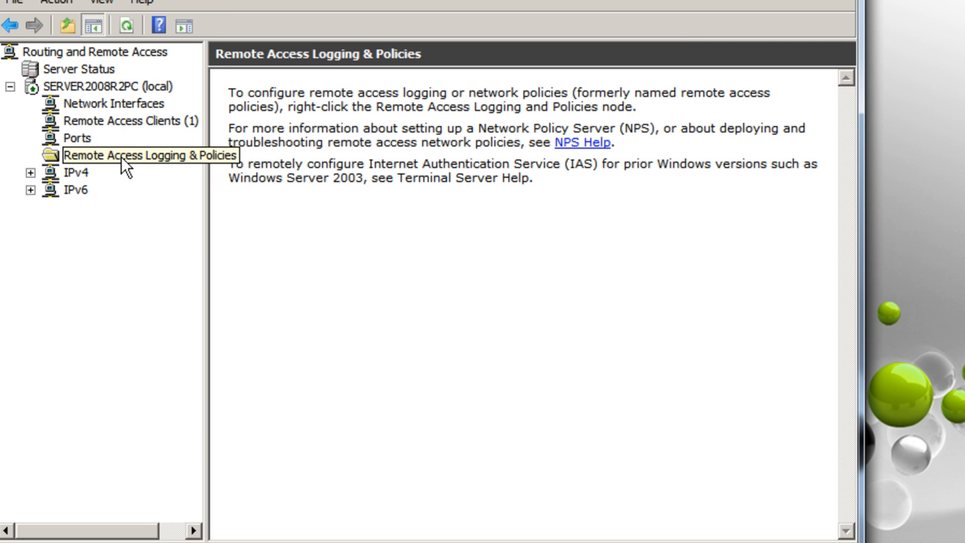
pyautogui.rightClick(121, 157)
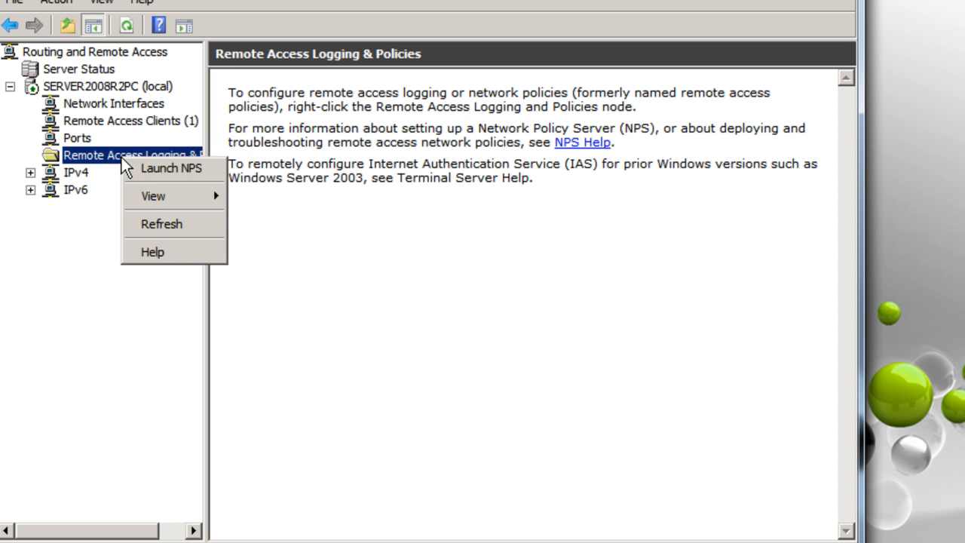
pyautogui.click(315, 143)
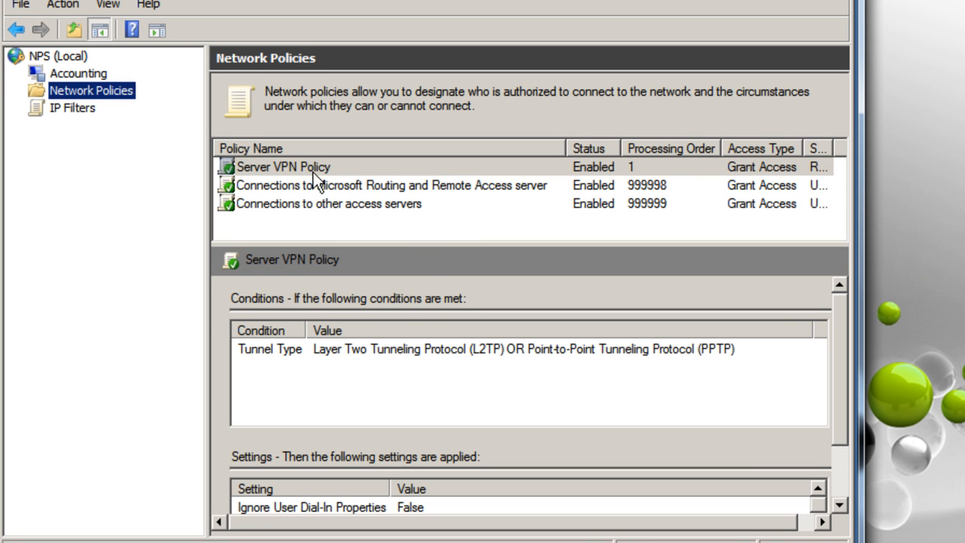
# Open the Server VPN Policy properties on its Constraints tab
pyautogui.rightClick(310, 162)
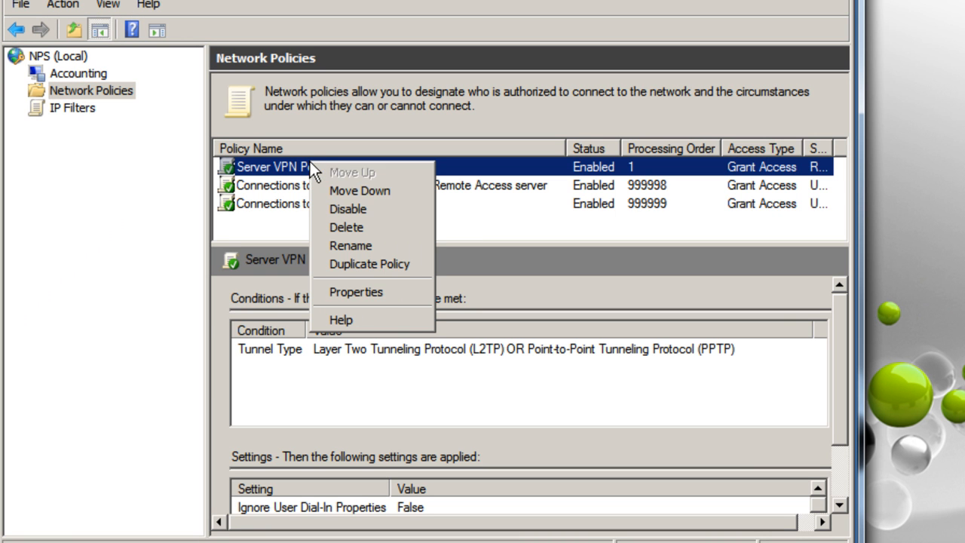
pyautogui.click(375, 290)
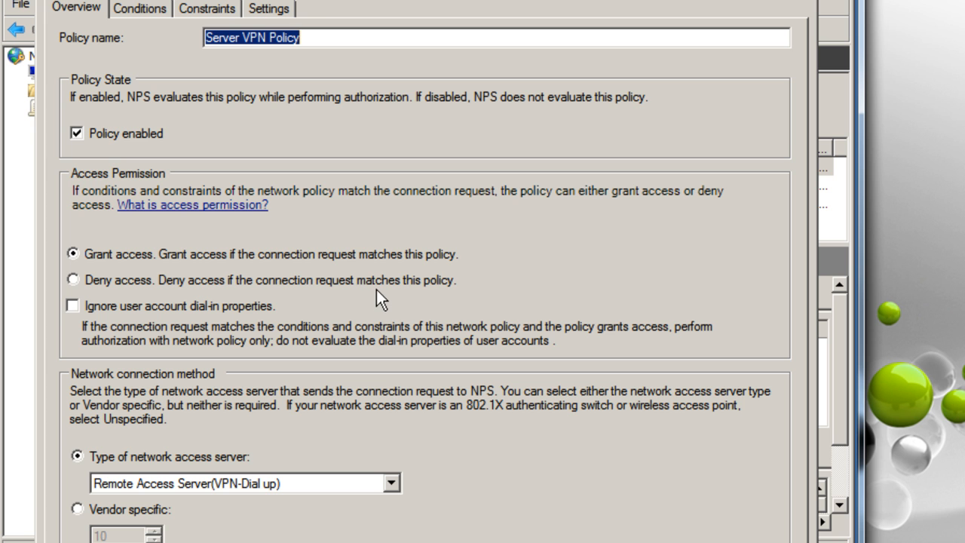
pyautogui.click(226, 11)
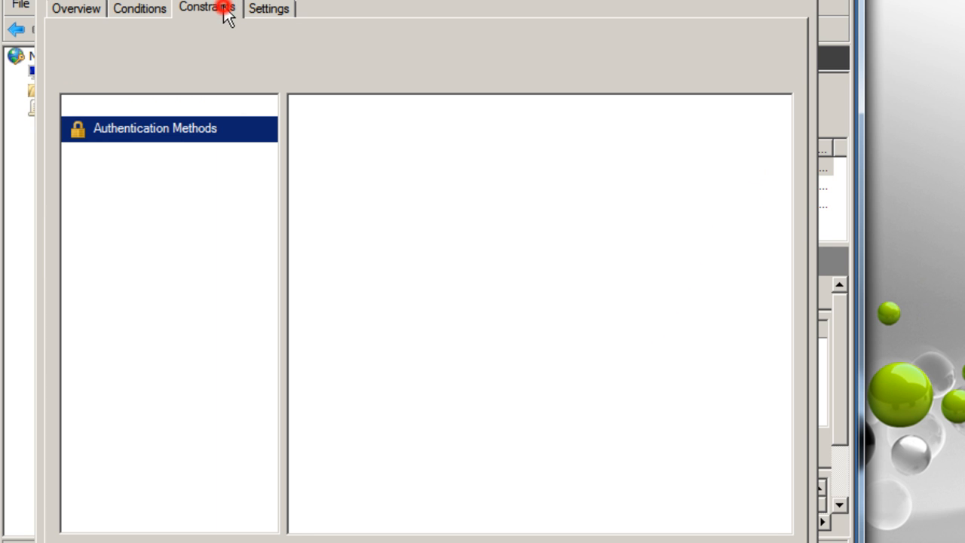
# Enable disconnecting after 5 idle minutes, then move to the Session Timeout constraint
pyautogui.click(130, 155)
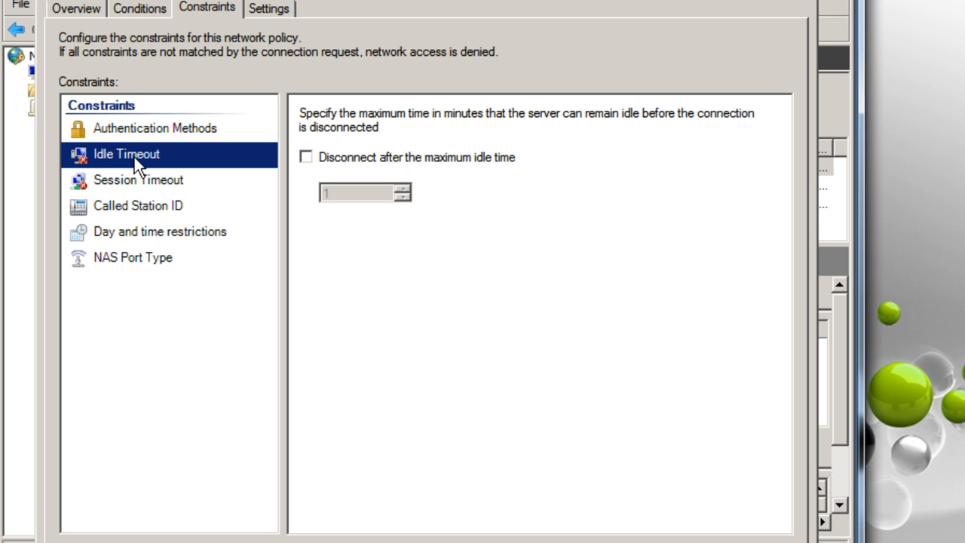
pyautogui.click(336, 162)
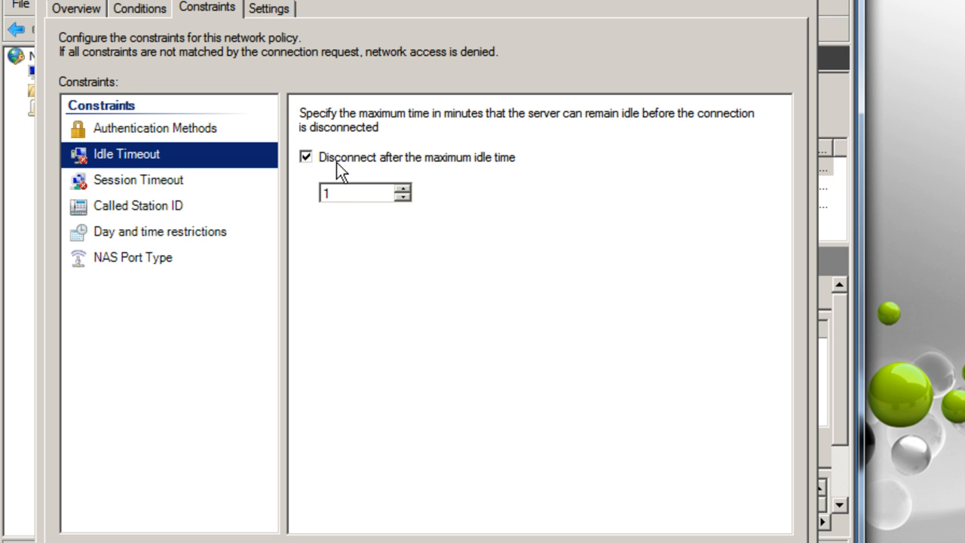
pyautogui.click(341, 193)
pyautogui.press('BackSpace')
pyautogui.write('5')
pyautogui.click(175, 181)
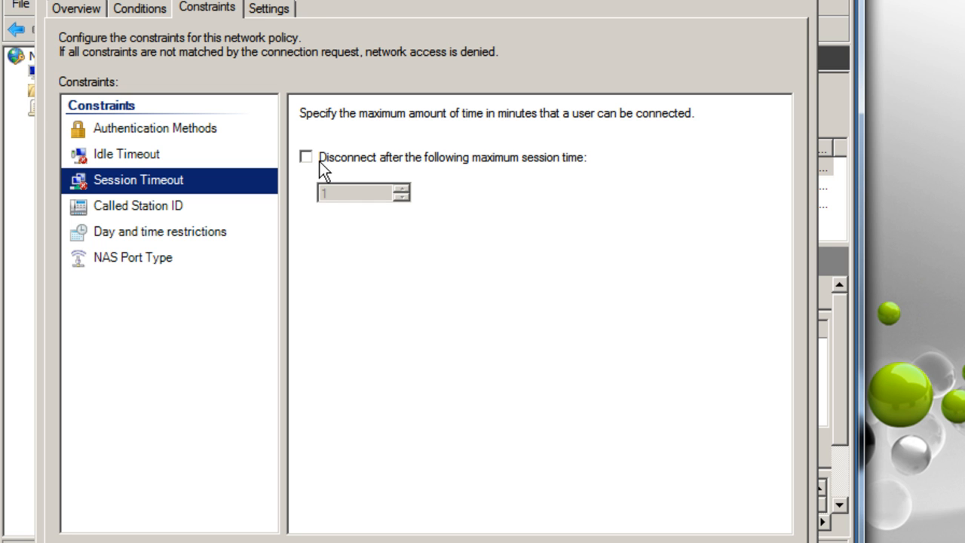
# Set a 120-minute maximum session time, recheck the 5-minute idle timeout, and apply the policy
pyautogui.click(319, 159)
pyautogui.click(343, 191)
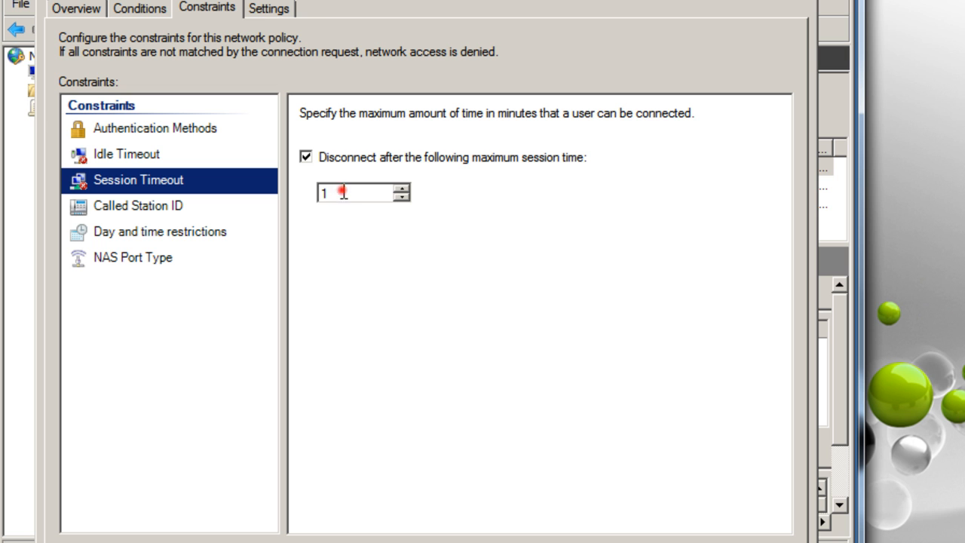
pyautogui.press('BackSpace')
pyautogui.write('120')
pyautogui.click(123, 154)
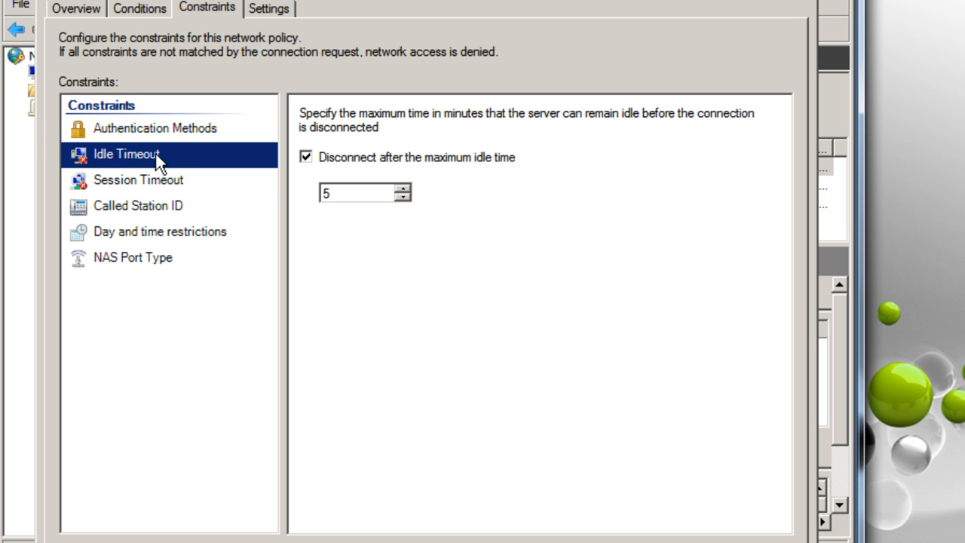
pyautogui.click(140, 175)
pyautogui.click(356, 186)
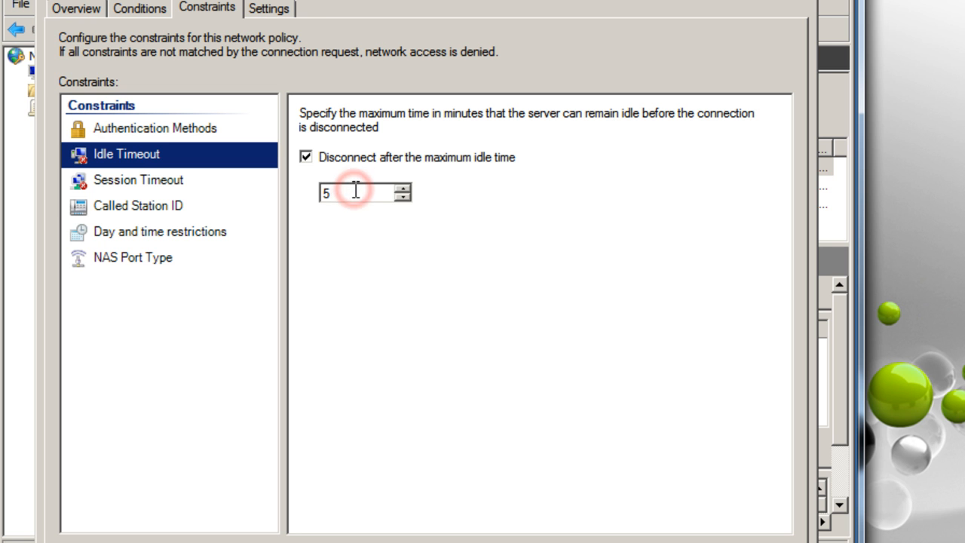
pyautogui.press('Return')
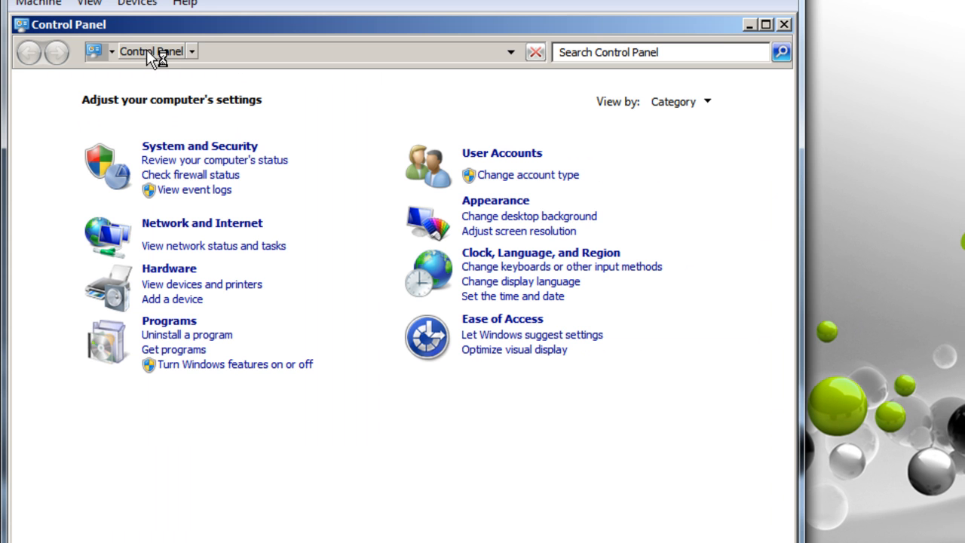
# Go to All Control Panel Items > Administrative Tools and launch Event Viewer
pyautogui.click(148, 52)
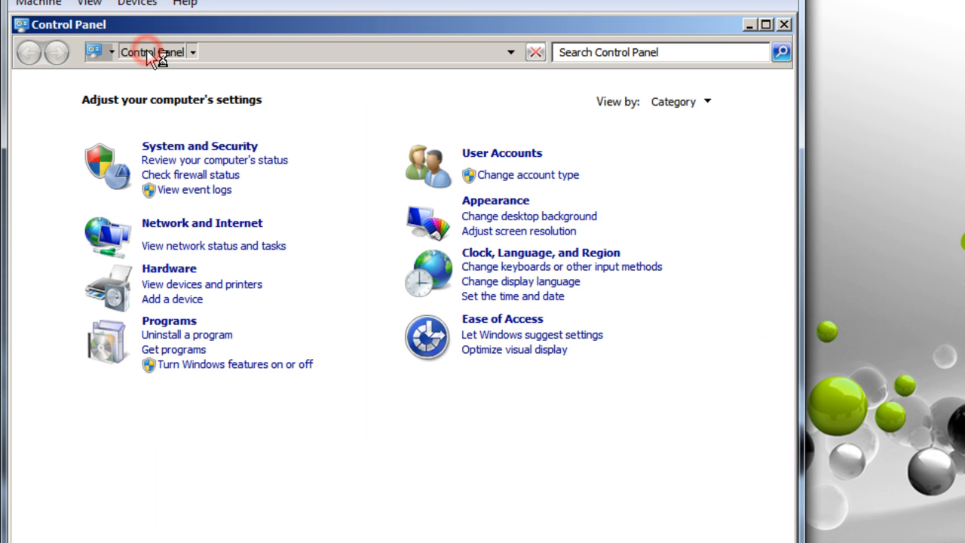
pyautogui.click(229, 51)
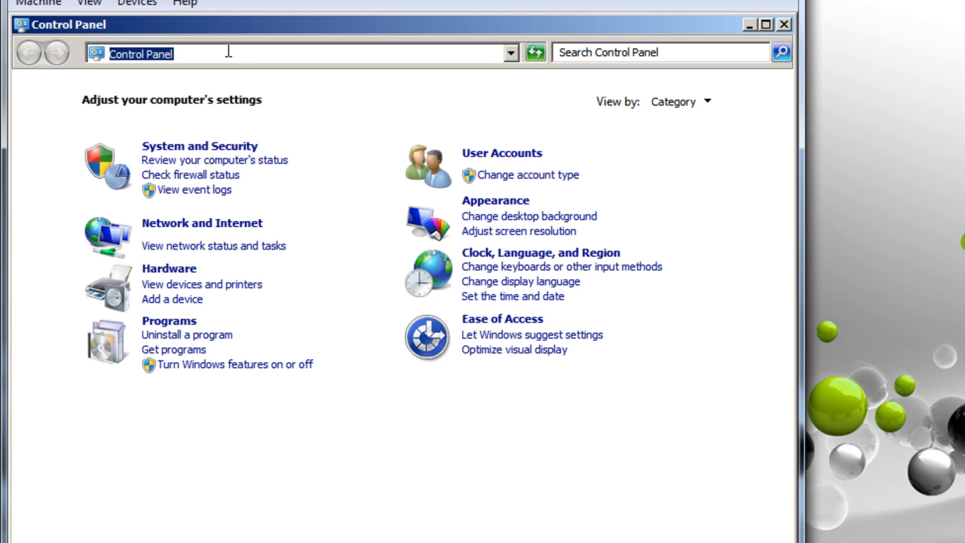
pyautogui.write('all')
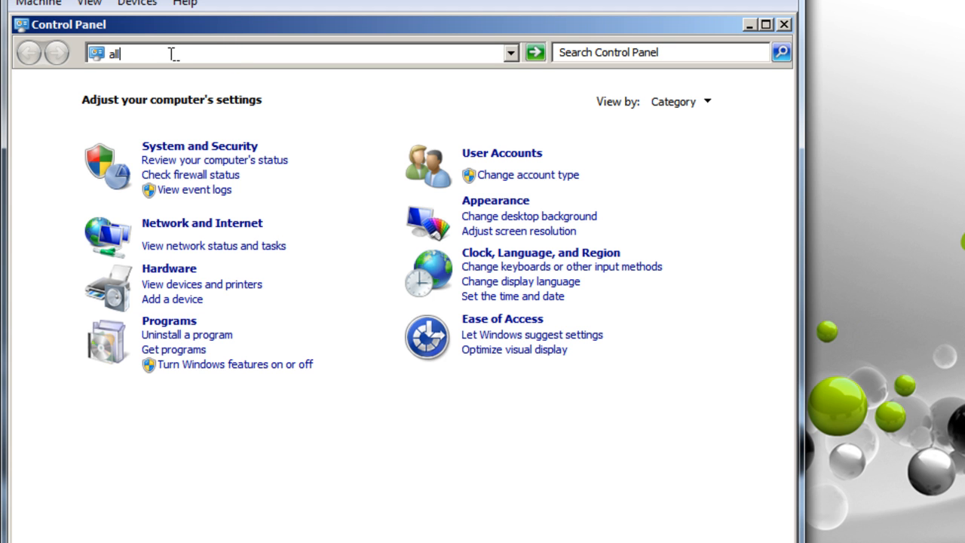
pyautogui.click(245, 60)
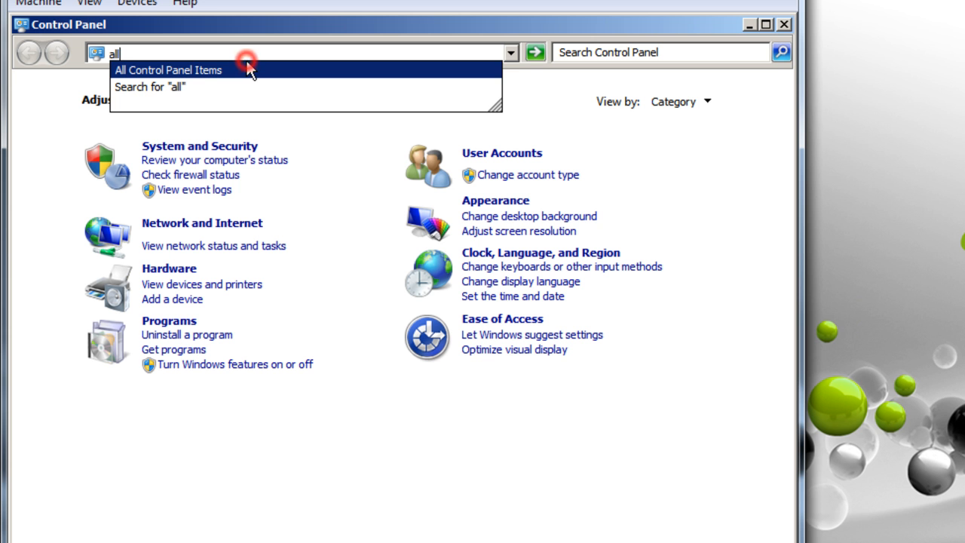
pyautogui.click(152, 70)
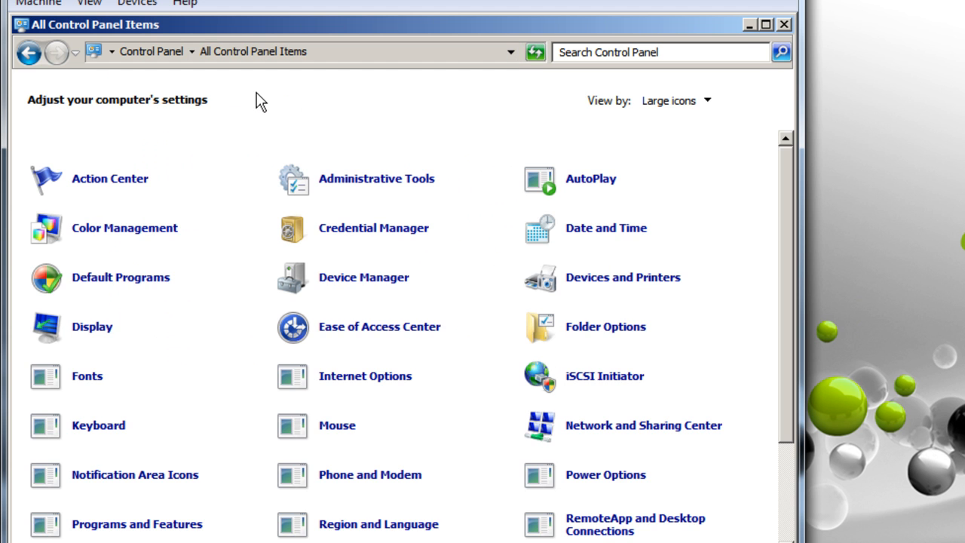
pyautogui.click(349, 181)
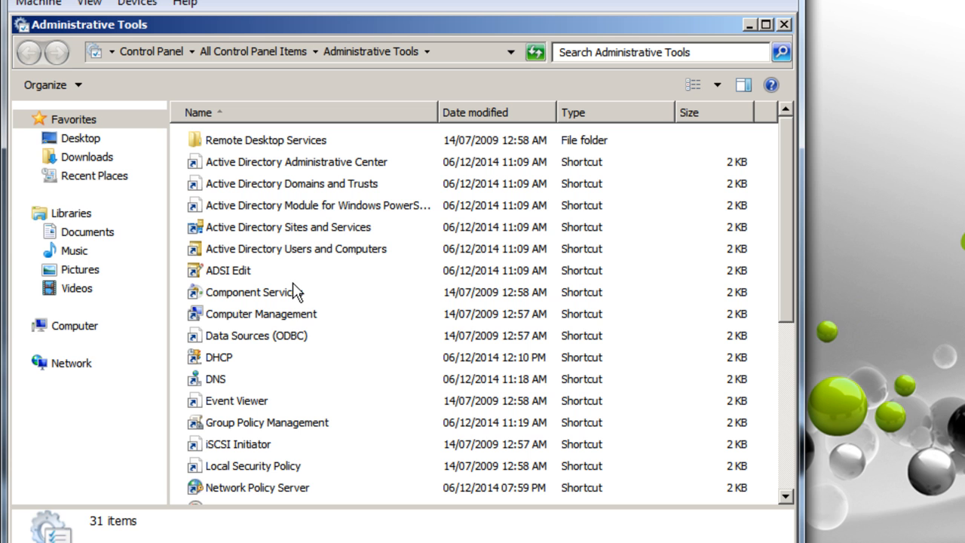
pyautogui.doubleClick(231, 406)
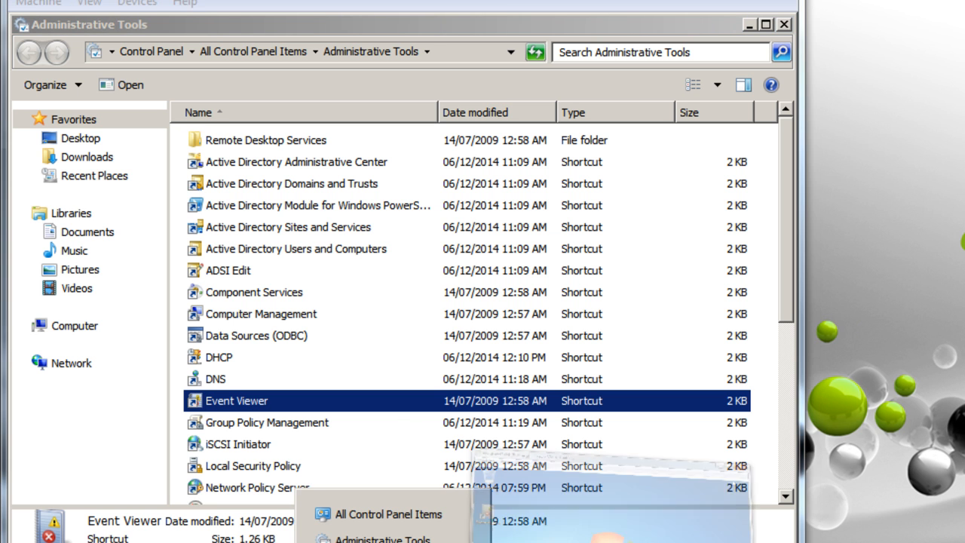
# Close the Administrative Tools window and select Server VPN Policy in Network Policies
pyautogui.press('super+d')
pyautogui.press('super+d')
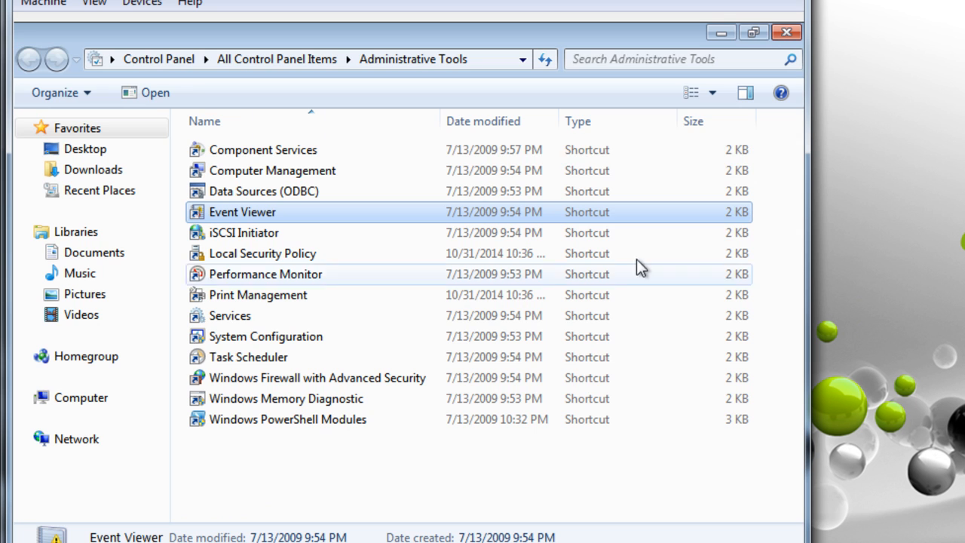
pyautogui.click(789, 33)
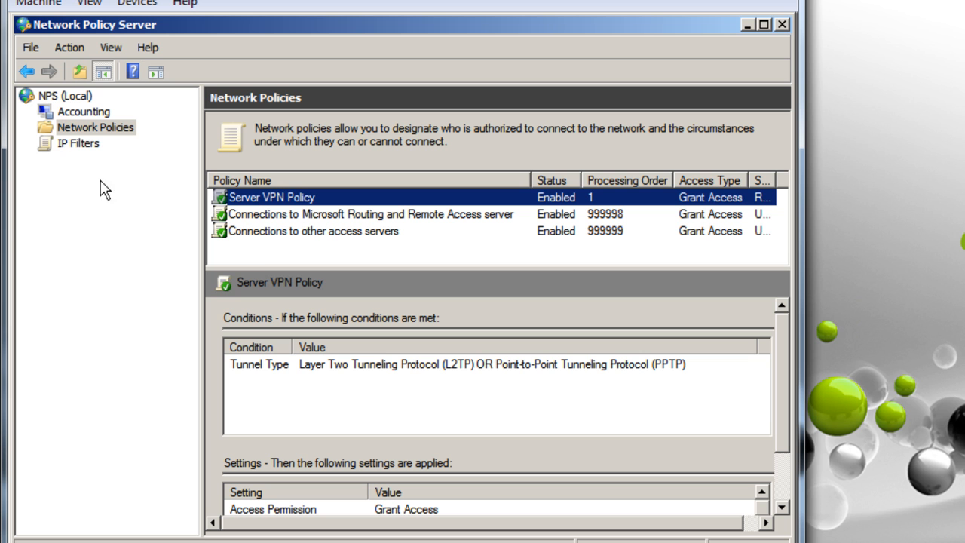
pyautogui.rightClick(74, 127)
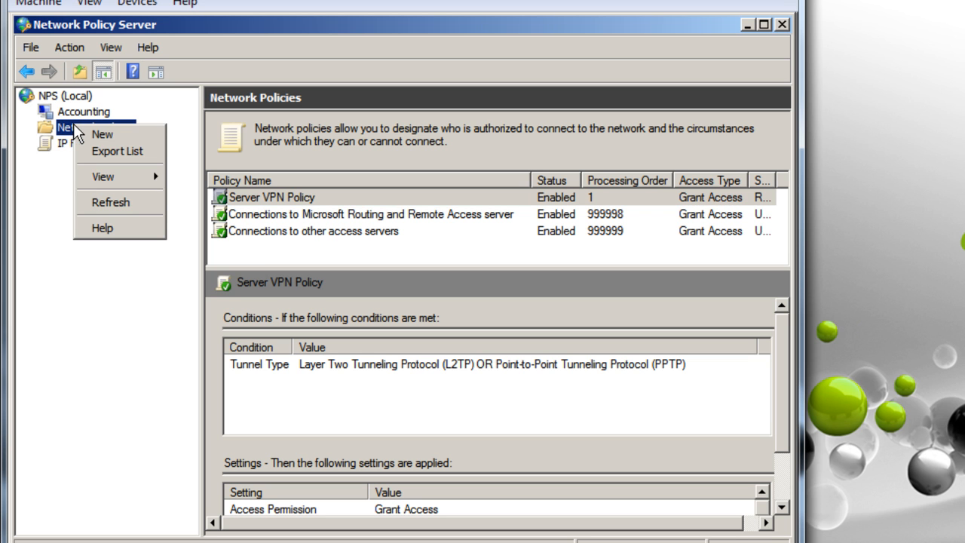
pyautogui.click(47, 128)
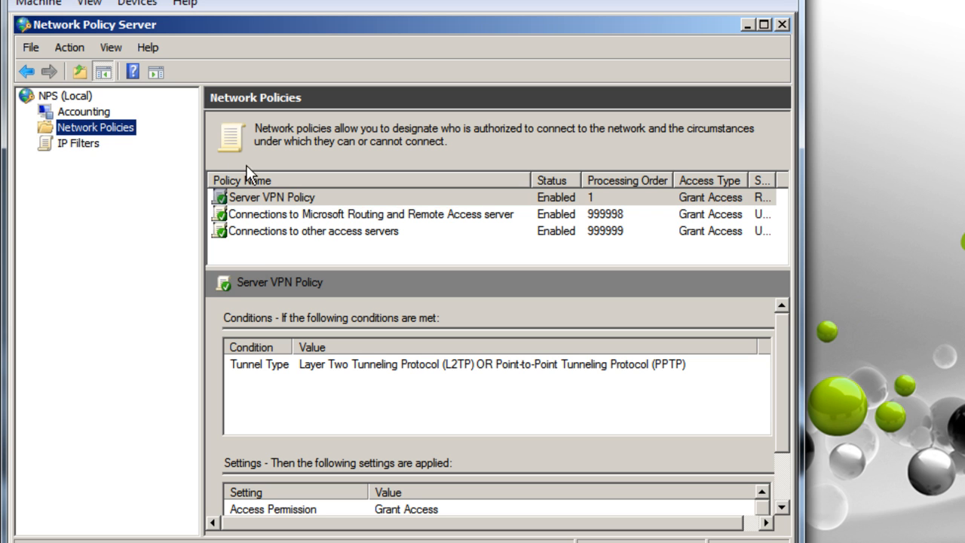
pyautogui.click(281, 202)
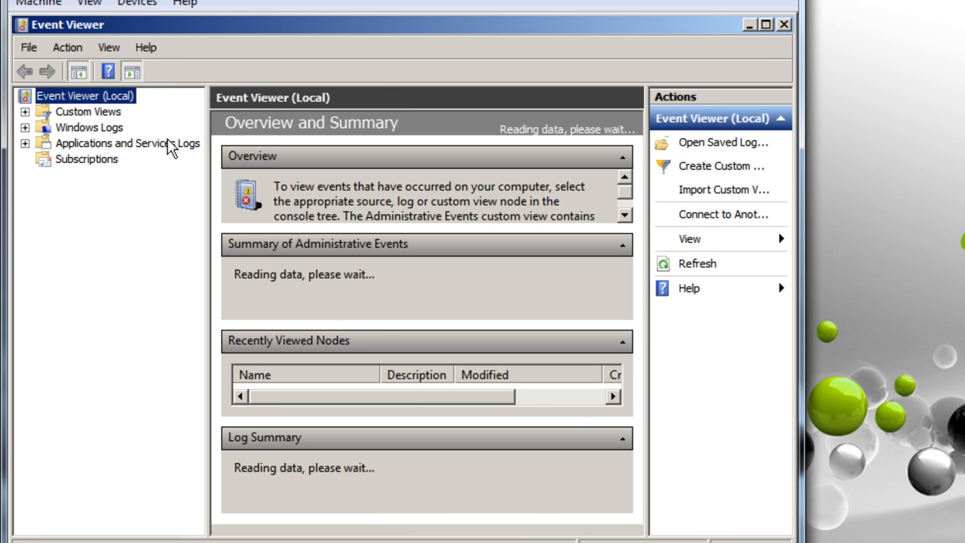
# Close the leftover All Control Panel Items and Administrative Tools windows from the taskbar
pyautogui.click(169, 145)
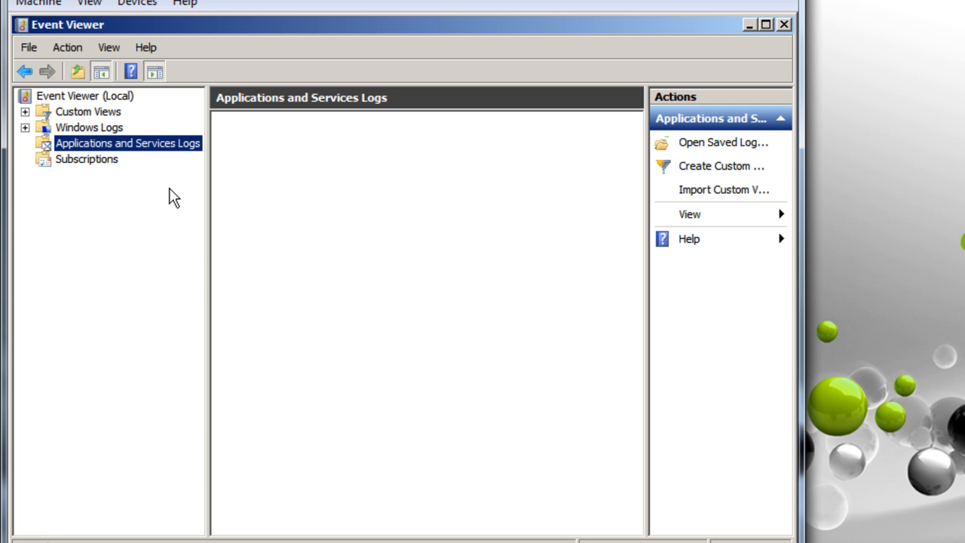
pyautogui.click(393, 542)
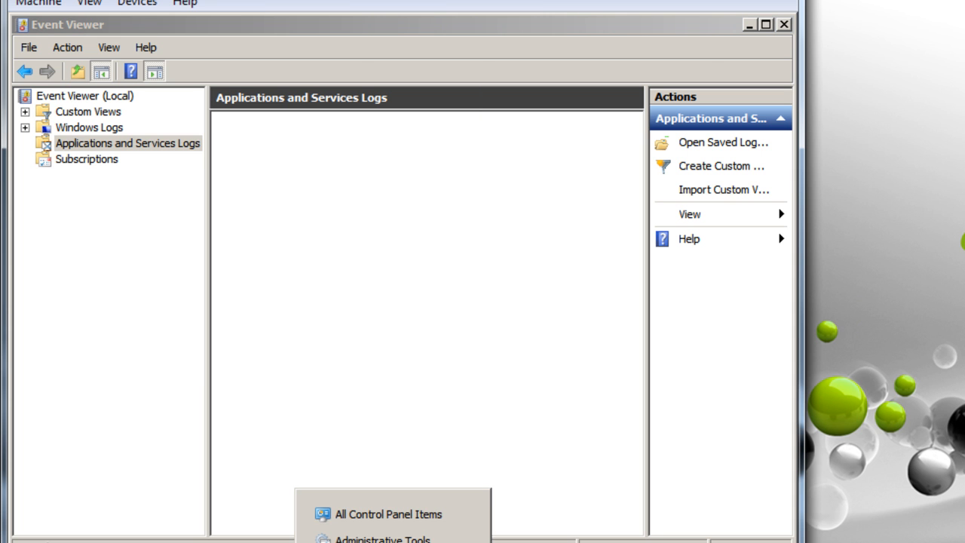
pyautogui.click(467, 512)
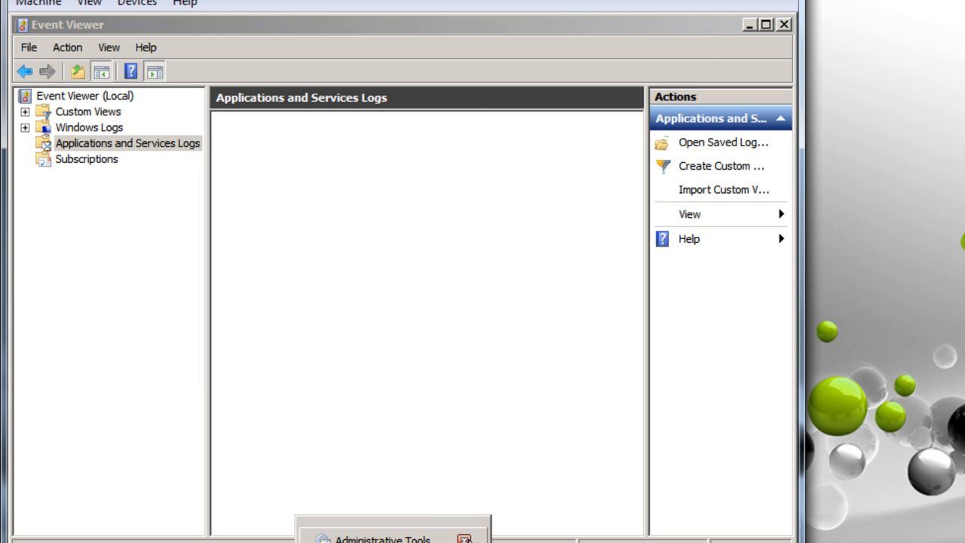
pyautogui.click(463, 529)
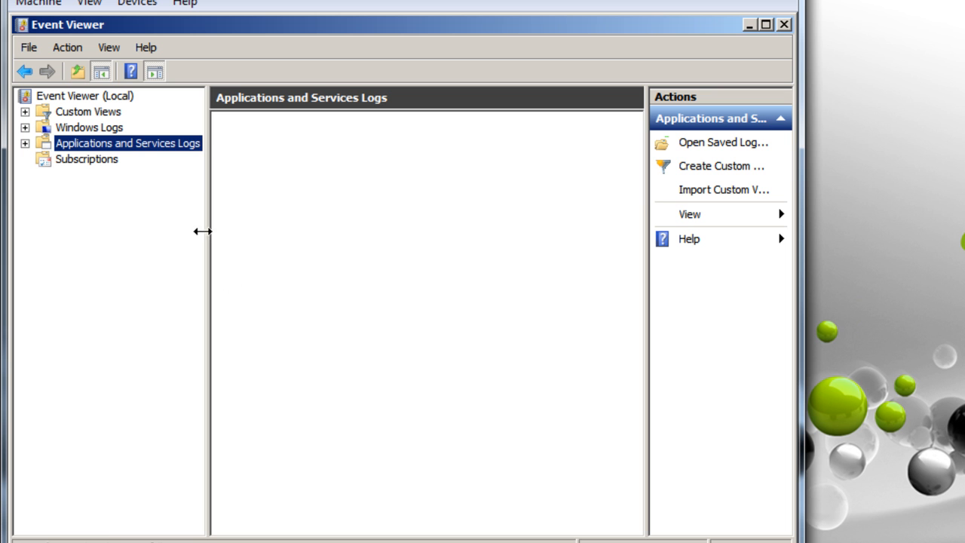
# Expand Custom Views in Event Viewer and display the Administrative Events view
pyautogui.rightClick(137, 142)
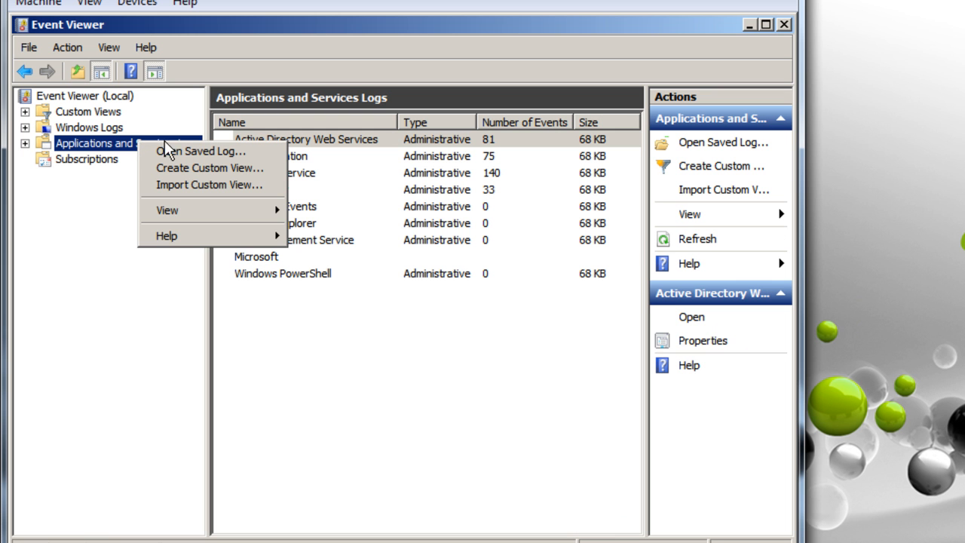
pyautogui.click(305, 341)
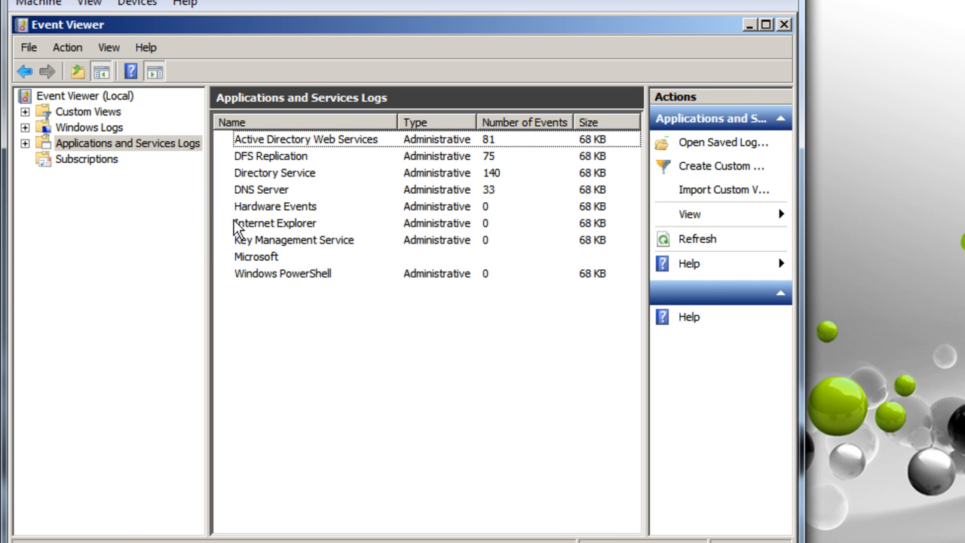
pyautogui.click(113, 143)
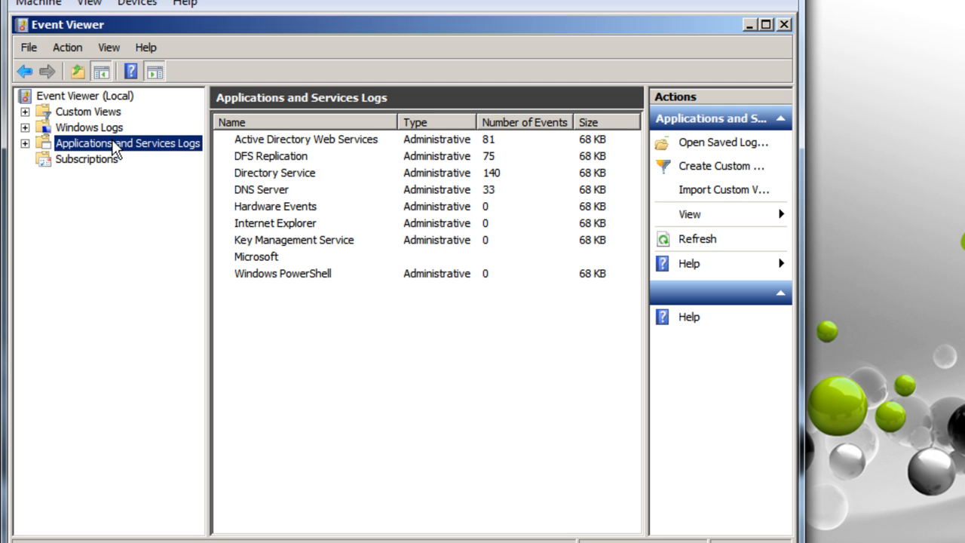
pyautogui.click(103, 113)
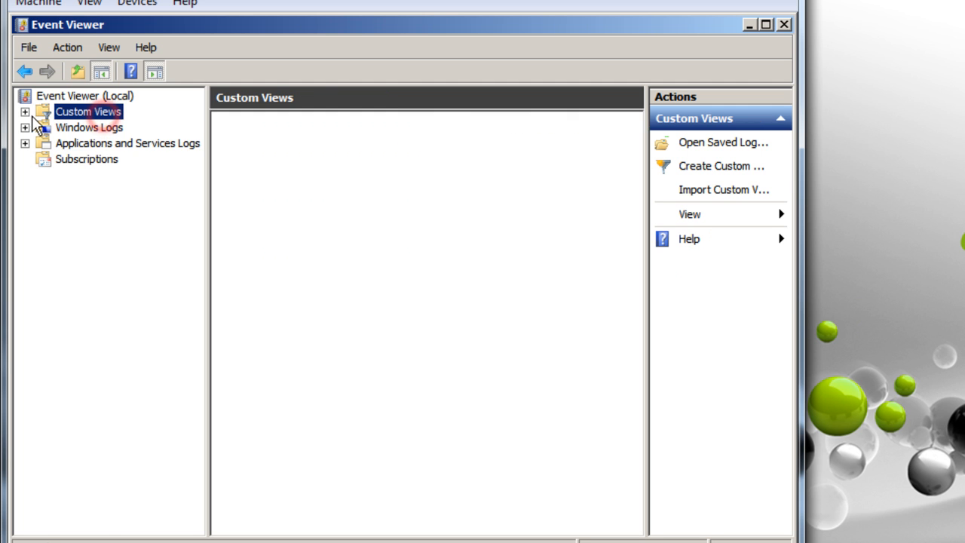
pyautogui.click(25, 112)
pyautogui.click(102, 129)
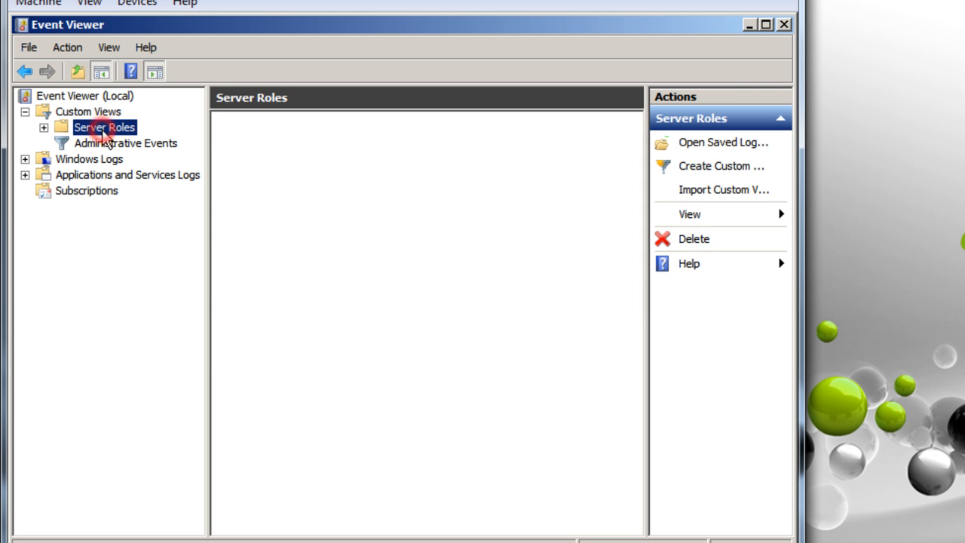
pyautogui.click(109, 144)
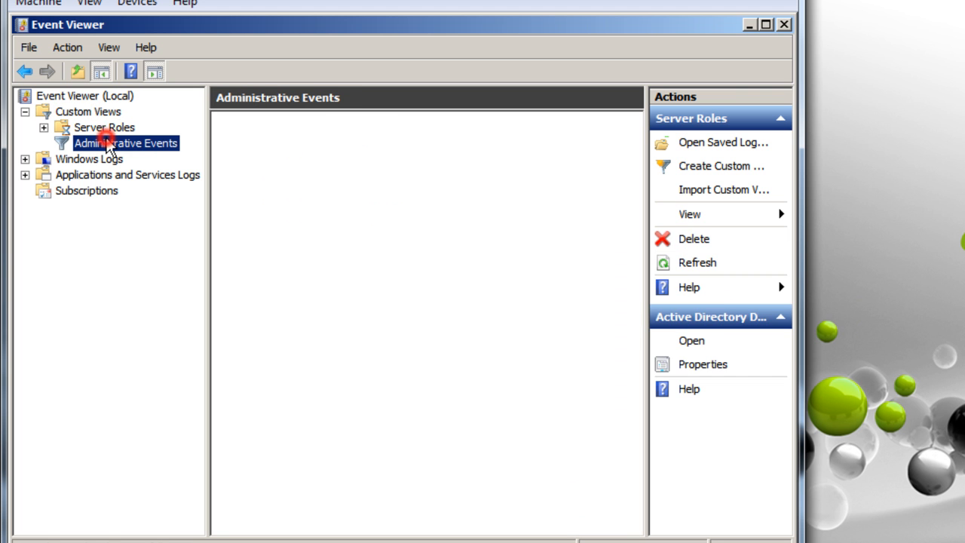
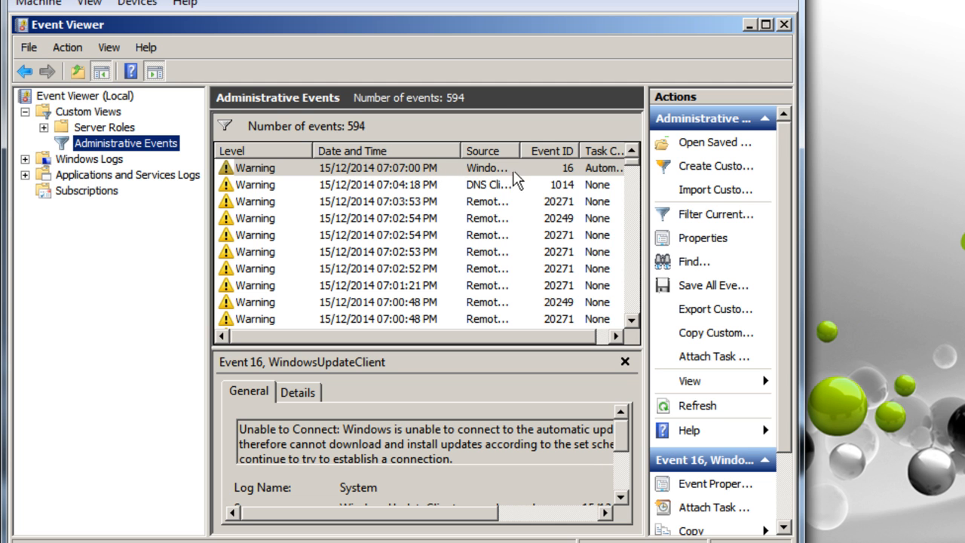
# Widen the Source column and read the DNS Client and RemoteAccess warning details
pyautogui.moveTo(521, 151); pyautogui.dragTo(587, 150)
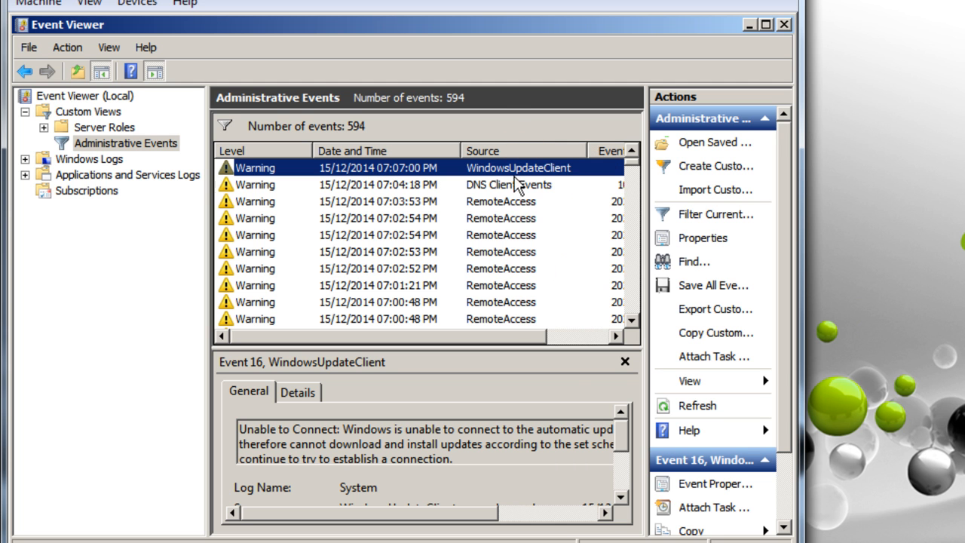
pyautogui.click(511, 184)
pyautogui.scroll(-2, 545, 209)
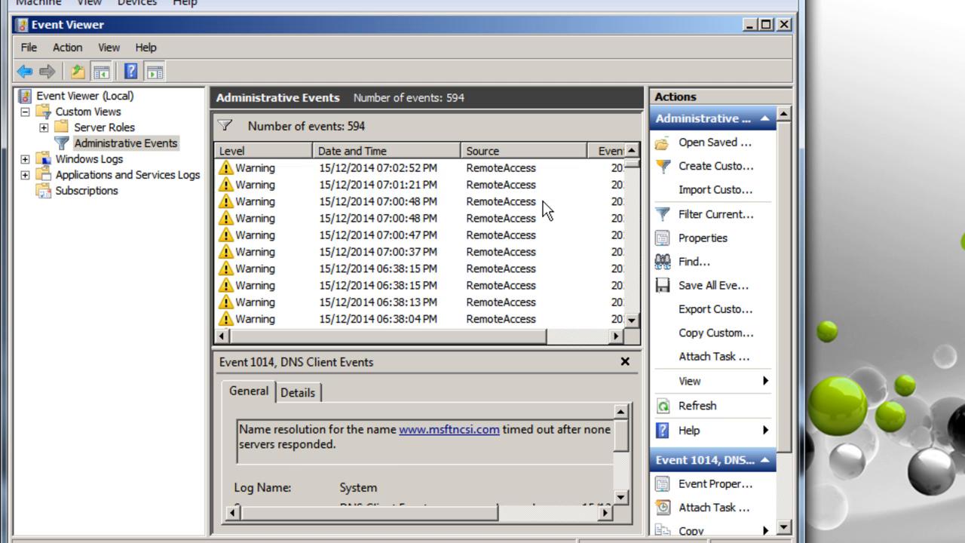
pyautogui.click(498, 188)
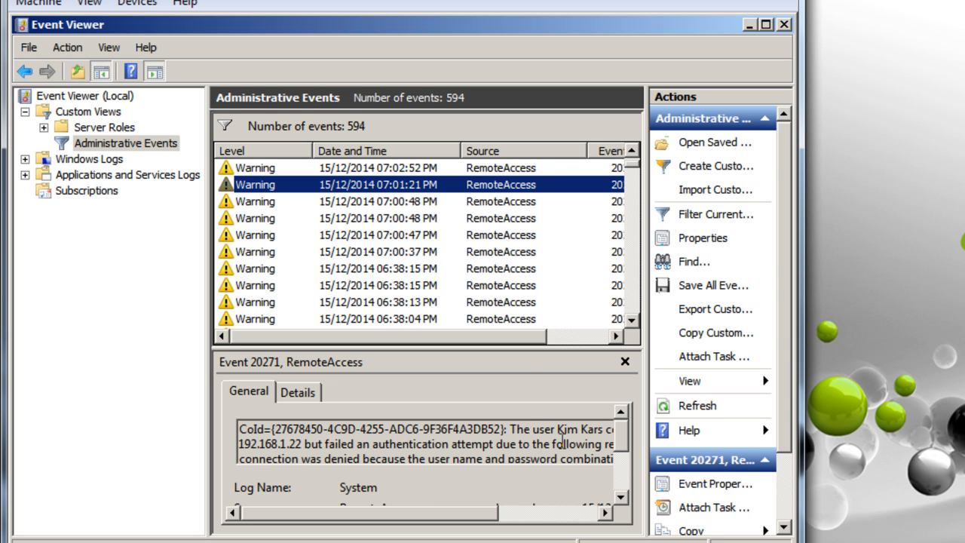
pyautogui.doubleClick(451, 452)
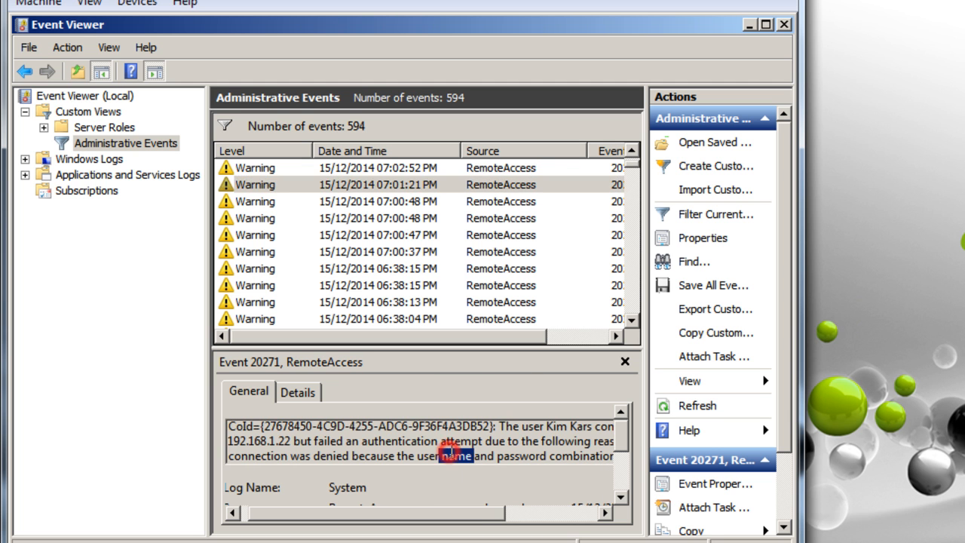
pyautogui.scroll(-2, 425, 445)
pyautogui.scroll(2, 424, 445)
# Refresh Administrative Events, review the 07:03:53 PM RemoteAccess warning, then go to Windows Logs
pyautogui.click(694, 405)
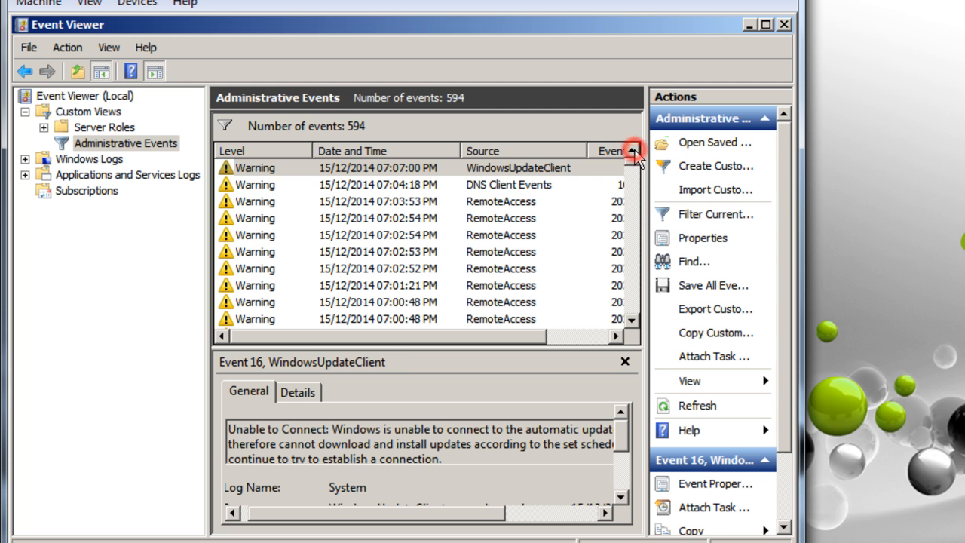
pyautogui.click(475, 202)
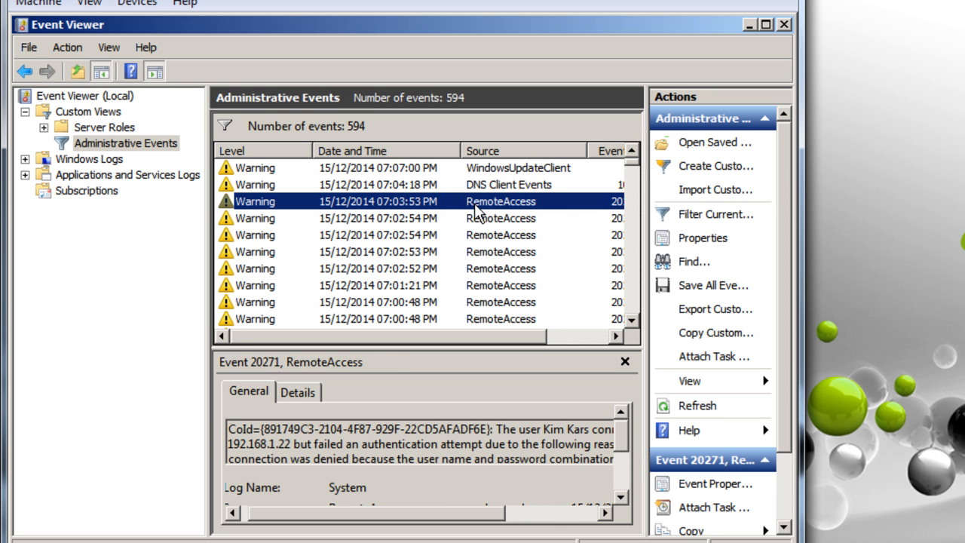
pyautogui.click(487, 454)
pyautogui.scroll(-1, 489, 453)
pyautogui.scroll(1, 489, 453)
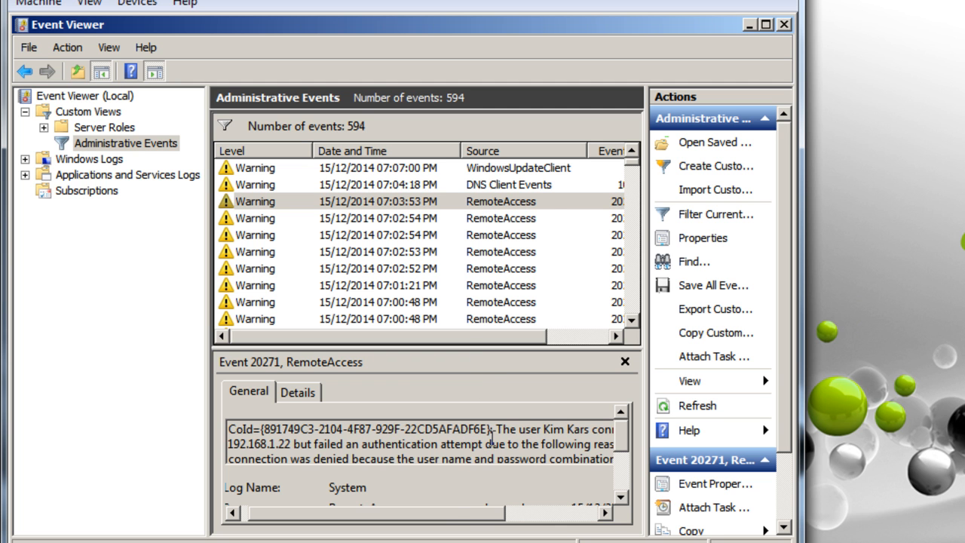
pyautogui.moveTo(450, 516); pyautogui.dragTo(410, 508)
pyautogui.click(112, 160)
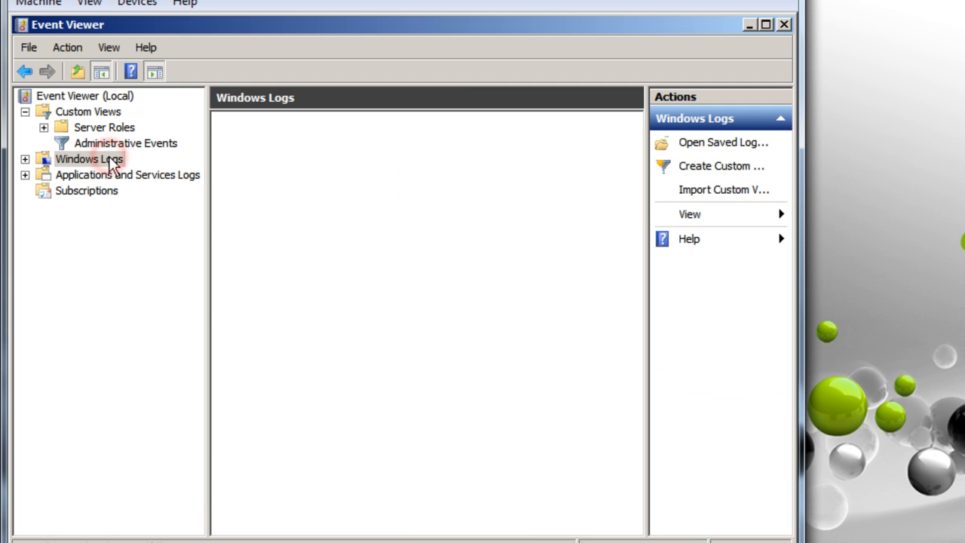
# Browse the System log sorted by a widened Source column, then bring up Custom Views options
pyautogui.doubleClick(282, 189)
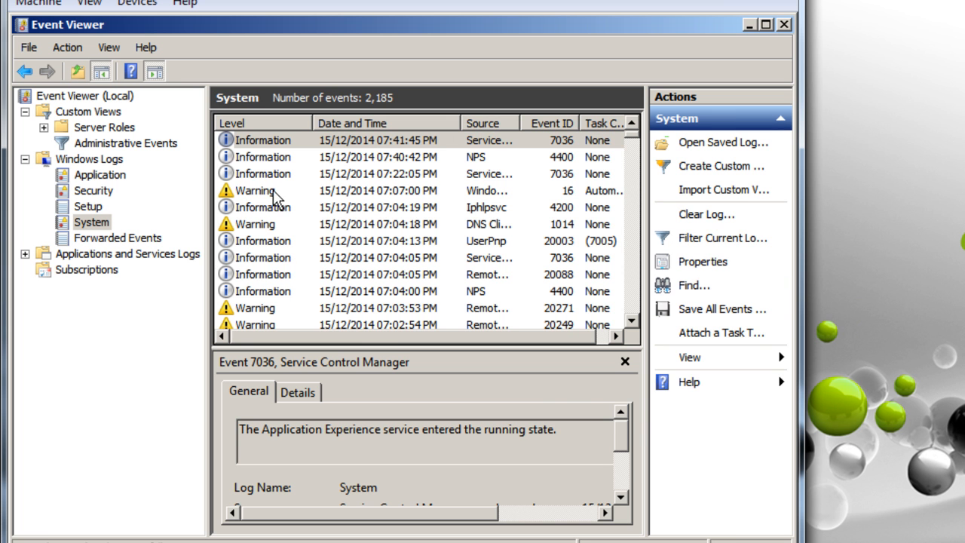
pyautogui.click(483, 124)
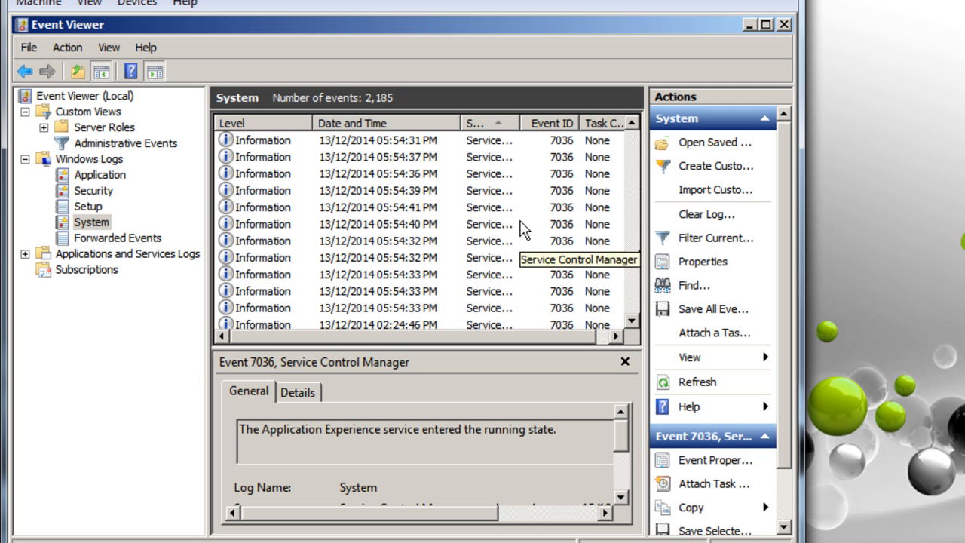
pyautogui.moveTo(521, 118); pyautogui.dragTo(570, 119)
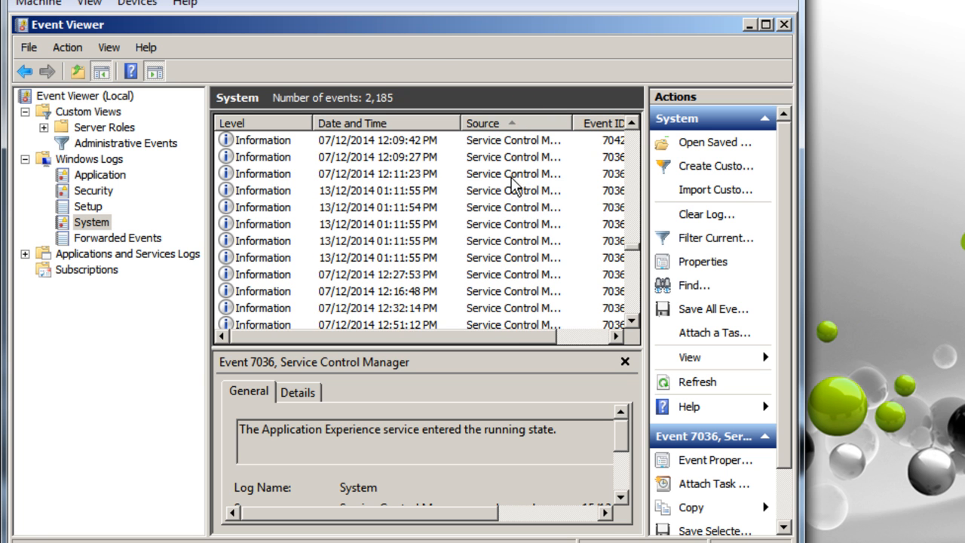
pyautogui.click(81, 113)
pyautogui.rightClick(78, 121)
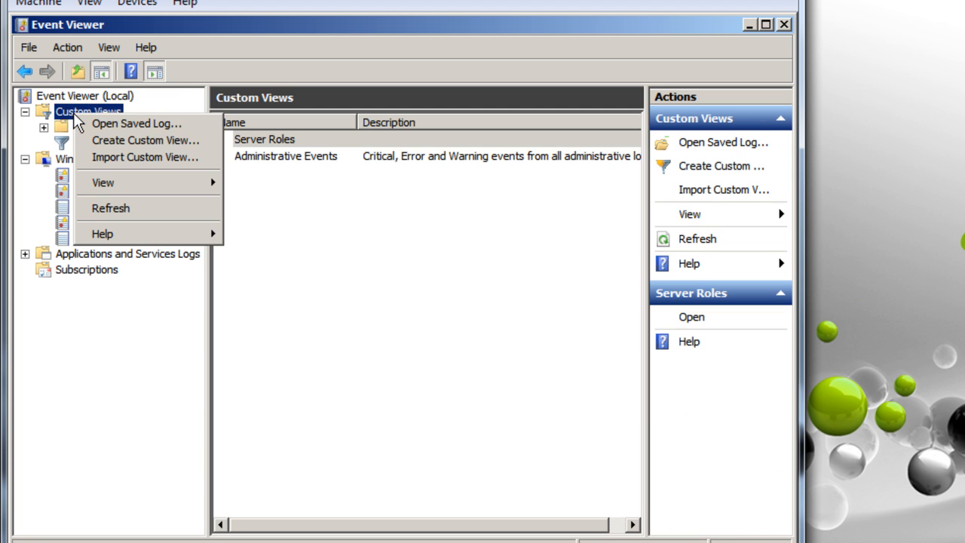
# Start a new custom view filtered by source, including Critical, Warning, Information and Error levels
pyautogui.click(144, 141)
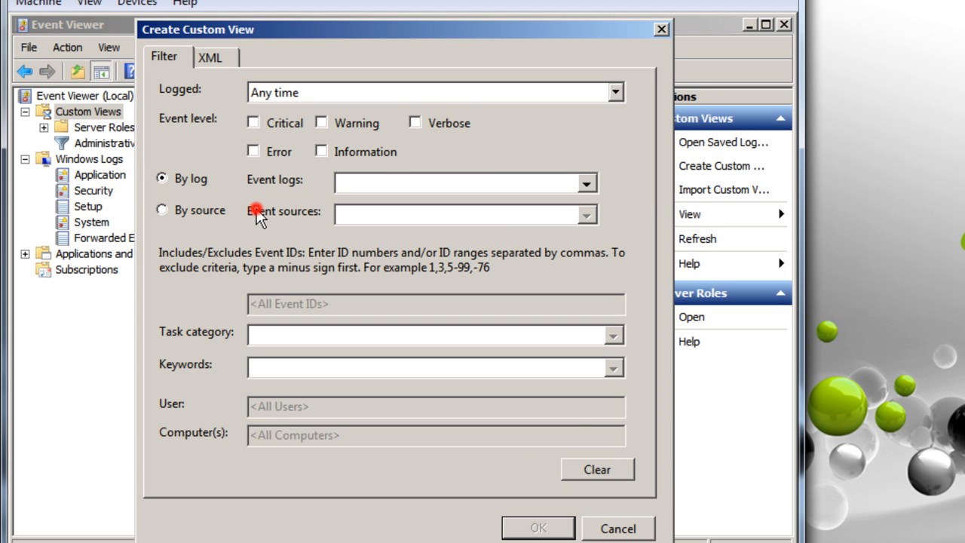
pyautogui.click(161, 210)
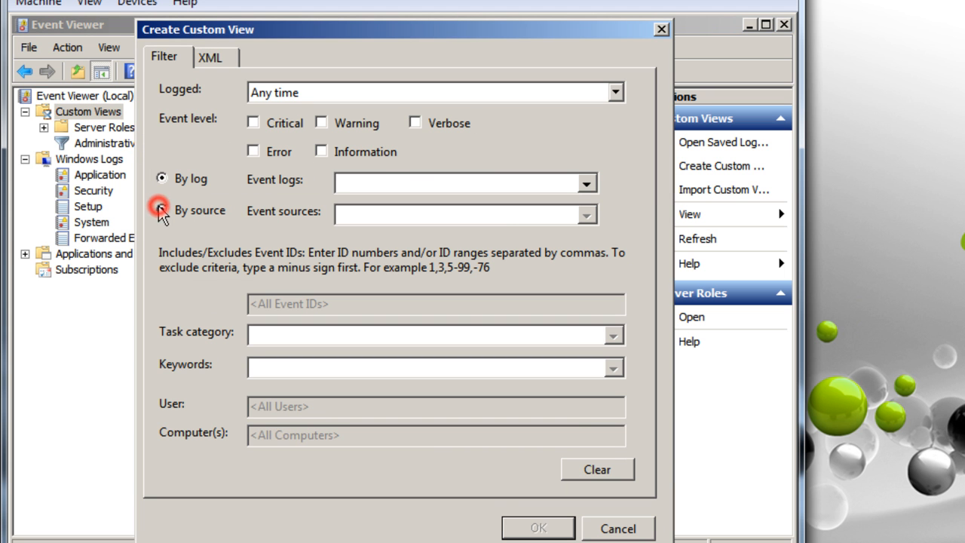
pyautogui.click(253, 123)
pyautogui.click(321, 123)
pyautogui.click(322, 151)
pyautogui.click(253, 150)
# Tick event sources RasAuto, RasClient, RasIpBootp, Rasman, the RasRoutingProtocols entries, RasServer and RasSstp
pyautogui.click(378, 215)
pyautogui.click(586, 216)
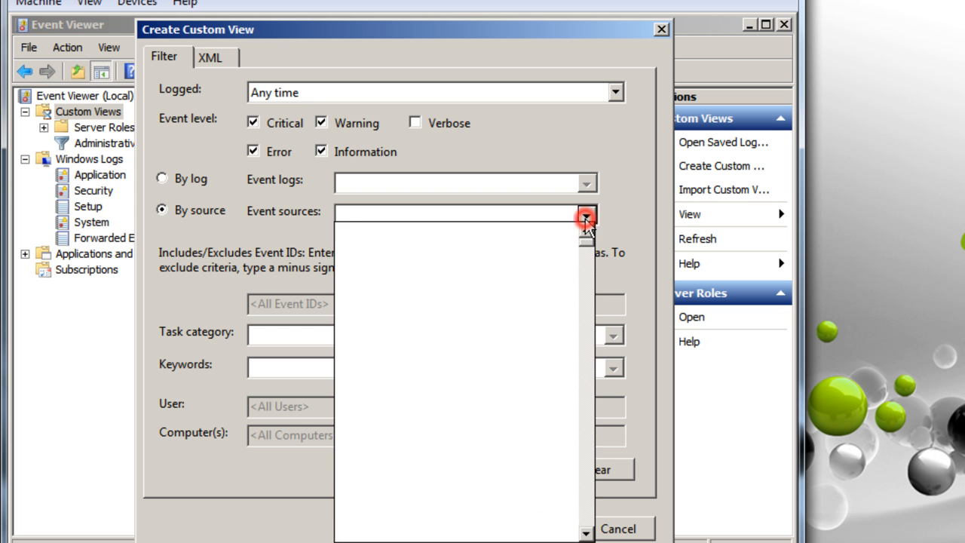
pyautogui.scroll(-12, 465, 363)
pyautogui.scroll(-20, 466, 363)
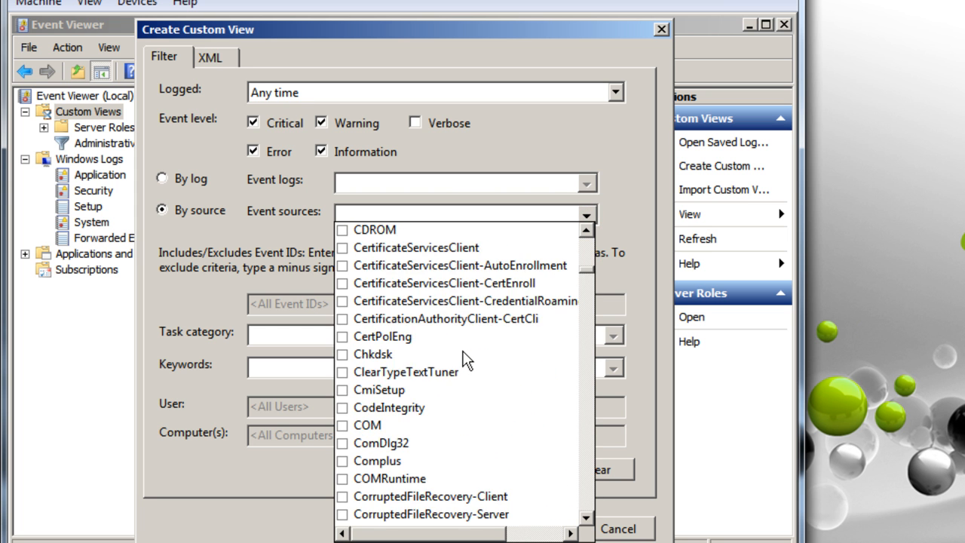
pyautogui.scroll(-20, 465, 358)
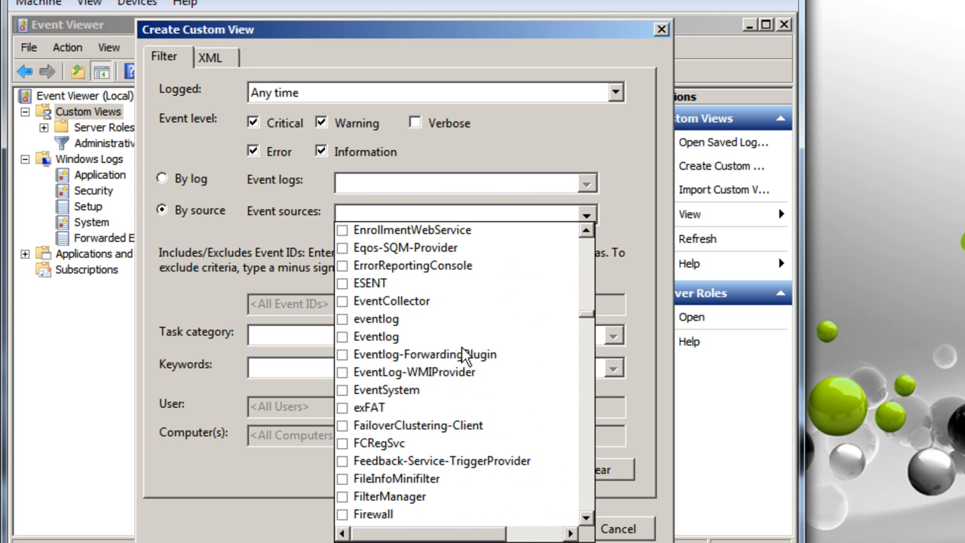
pyautogui.scroll(-20, 463, 356)
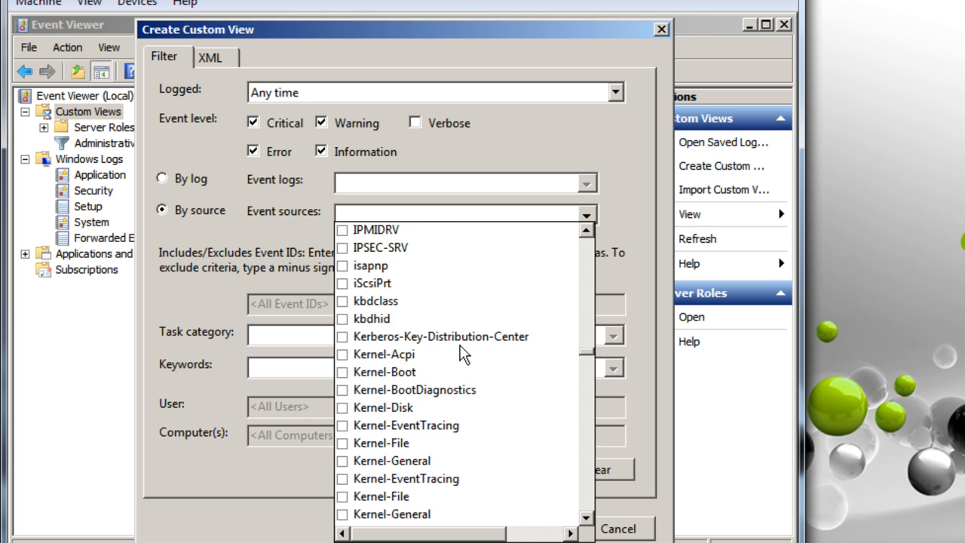
pyautogui.scroll(-20, 463, 354)
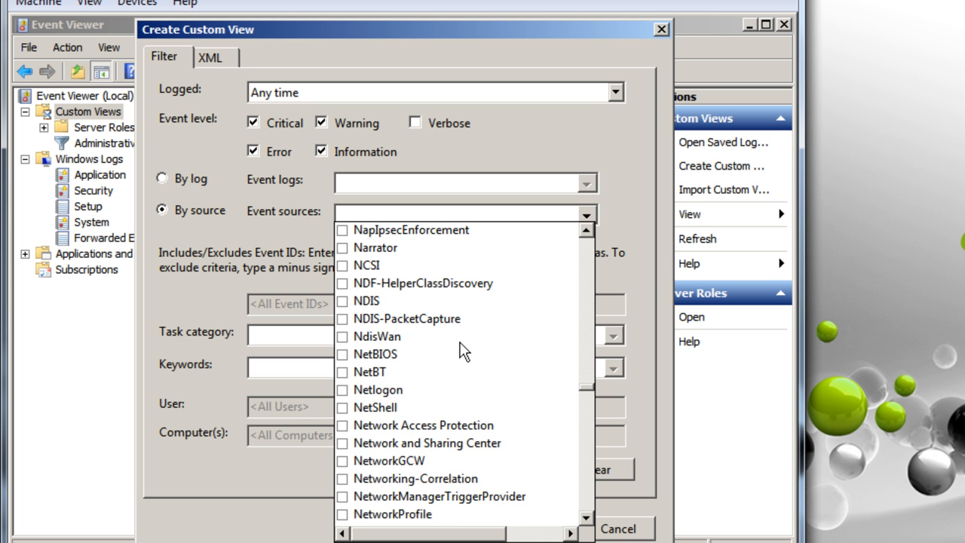
pyautogui.scroll(-6, 463, 351)
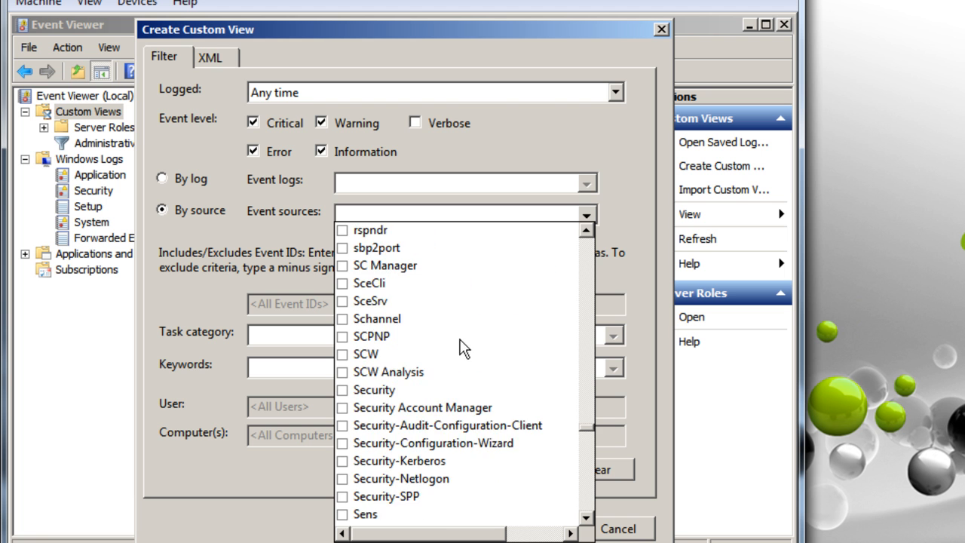
pyautogui.scroll(4, 463, 348)
pyautogui.scroll(2, 461, 346)
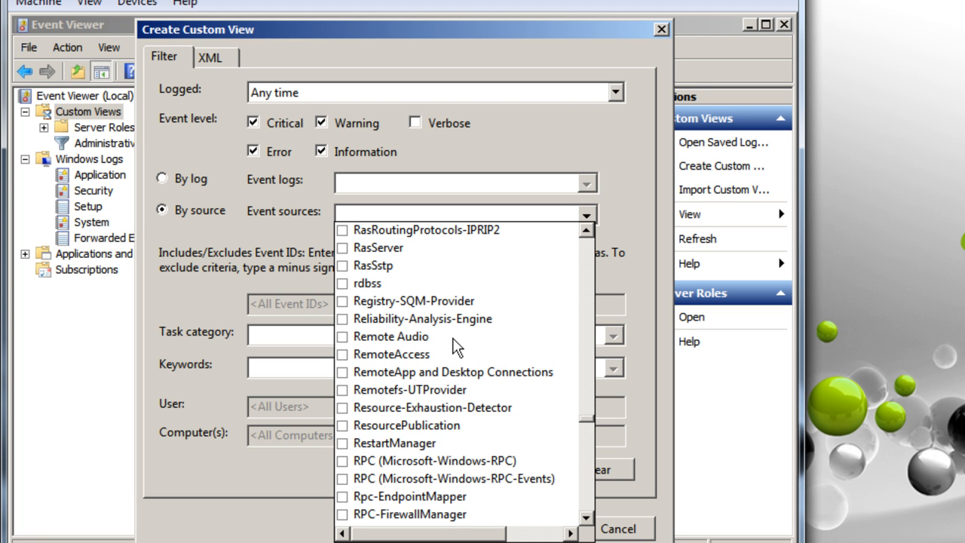
pyautogui.scroll(2, 438, 332)
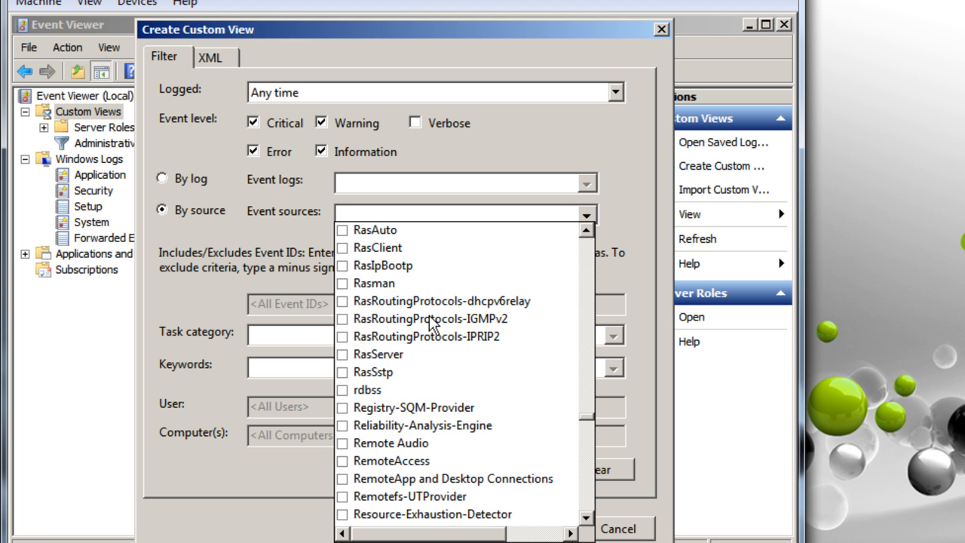
pyautogui.scroll(1, 346, 270)
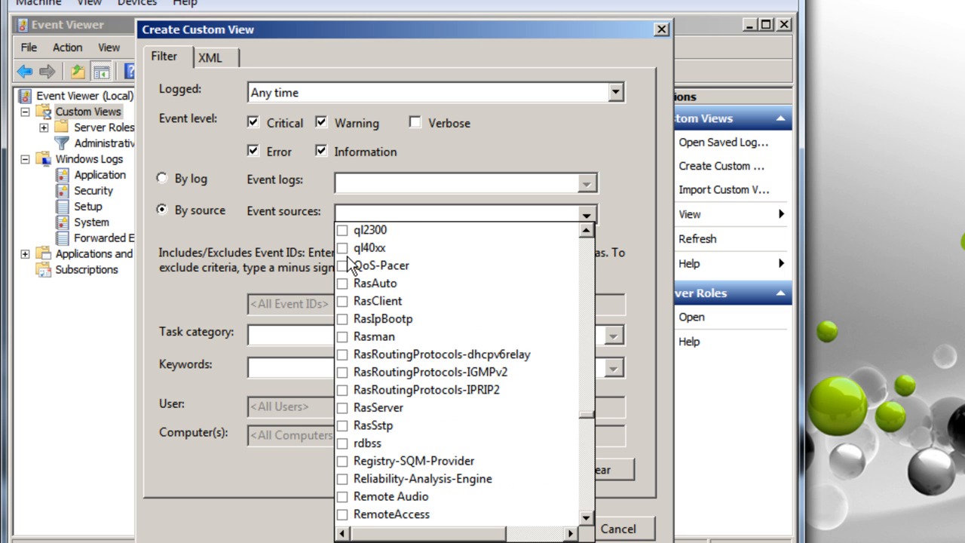
pyautogui.scroll(-2, 348, 268)
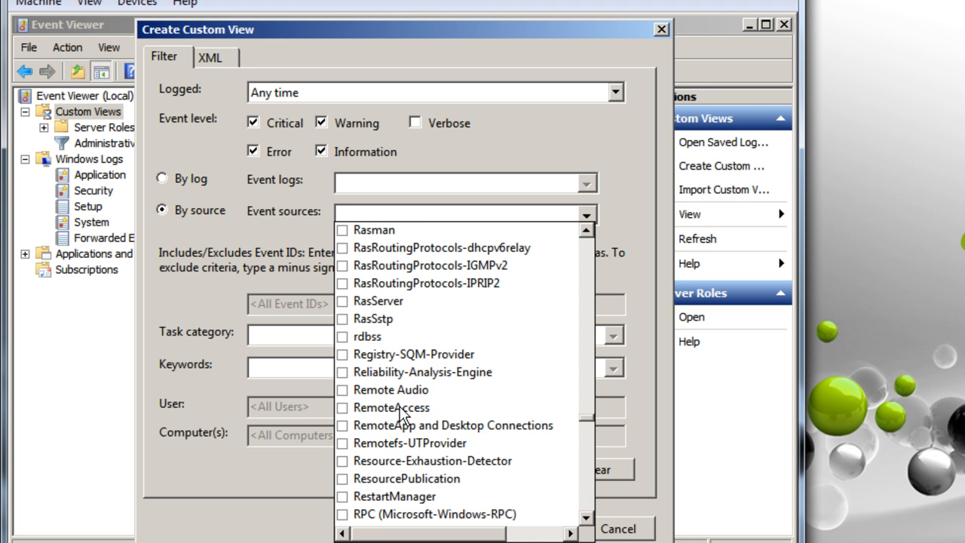
pyautogui.scroll(3, 434, 395)
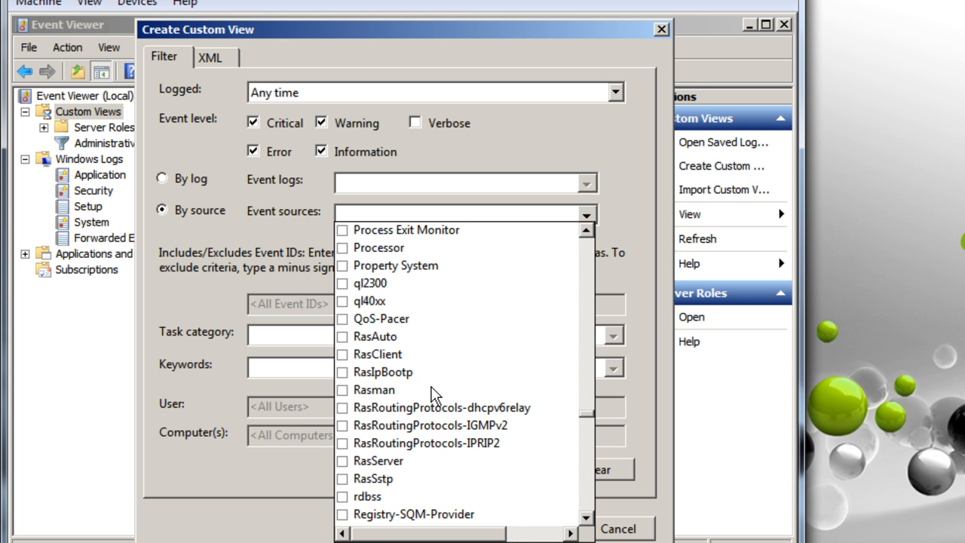
pyautogui.click(345, 341)
pyautogui.click(345, 358)
pyautogui.click(345, 375)
pyautogui.click(346, 391)
pyautogui.click(345, 409)
pyautogui.click(345, 426)
pyautogui.click(345, 445)
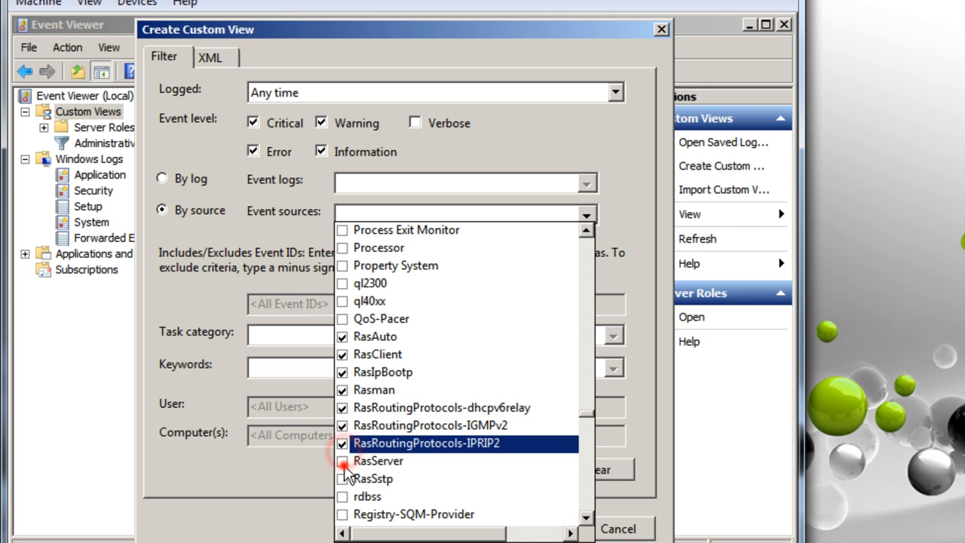
pyautogui.click(345, 462)
pyautogui.click(345, 479)
pyautogui.scroll(-1, 402, 450)
pyautogui.scroll(-2, 402, 451)
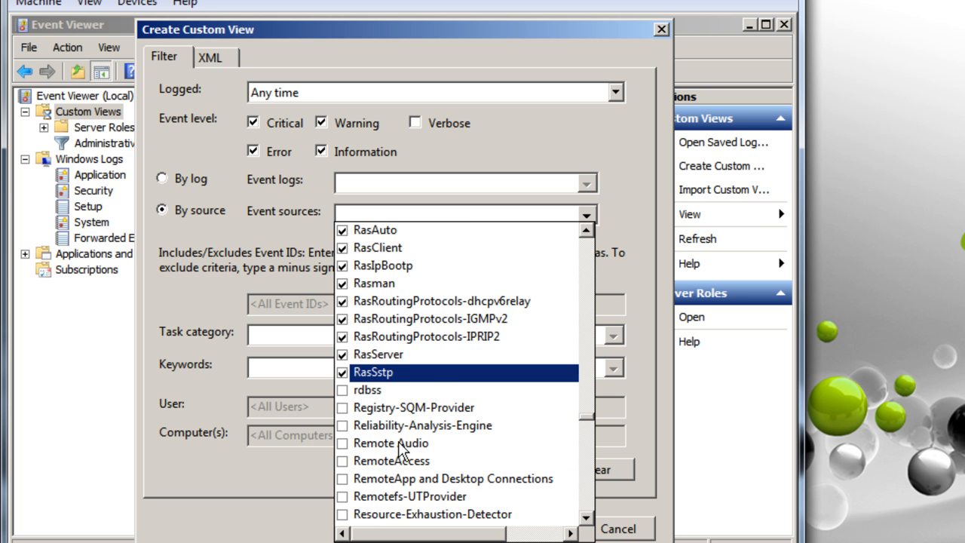
pyautogui.scroll(-2, 399, 441)
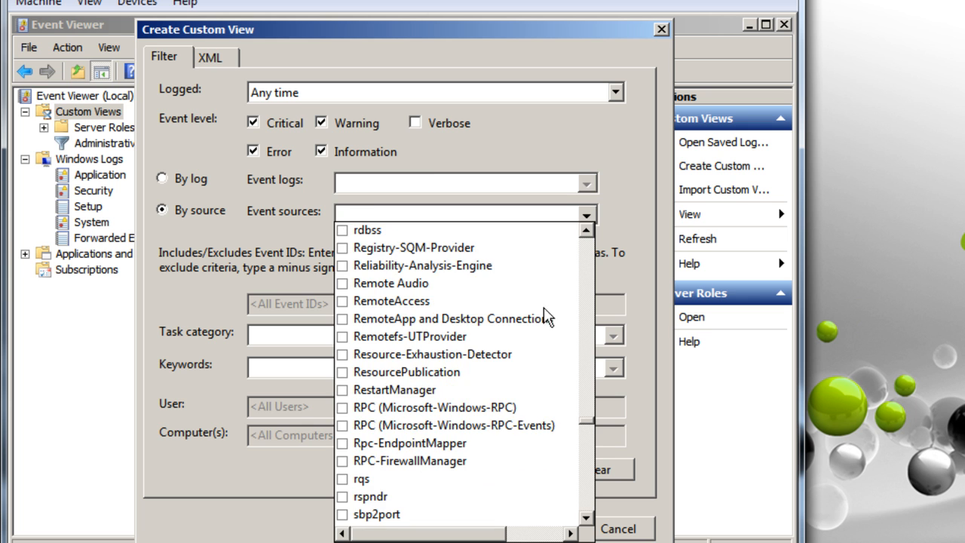
# Close the source list, review the filter, and confirm it with OK
pyautogui.click(601, 142)
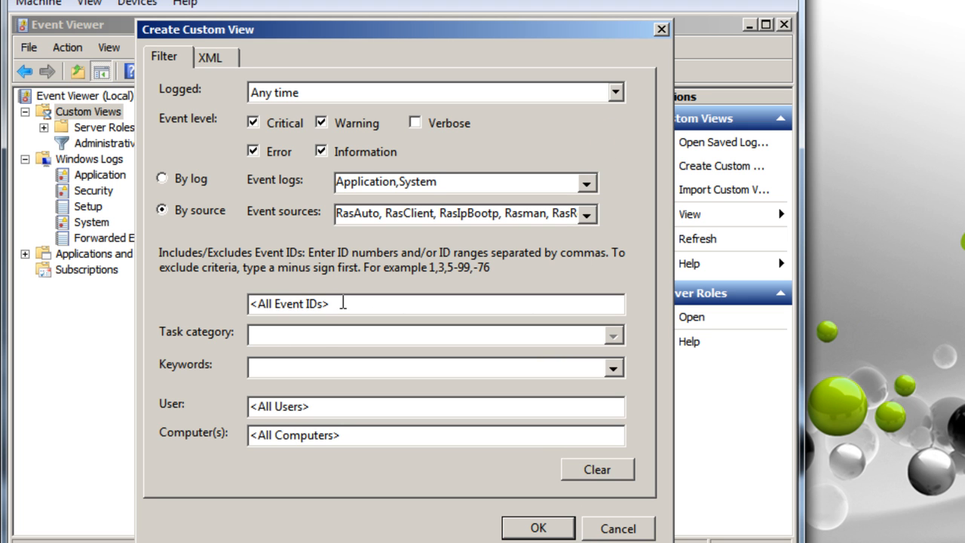
pyautogui.click(259, 367)
pyautogui.click(538, 527)
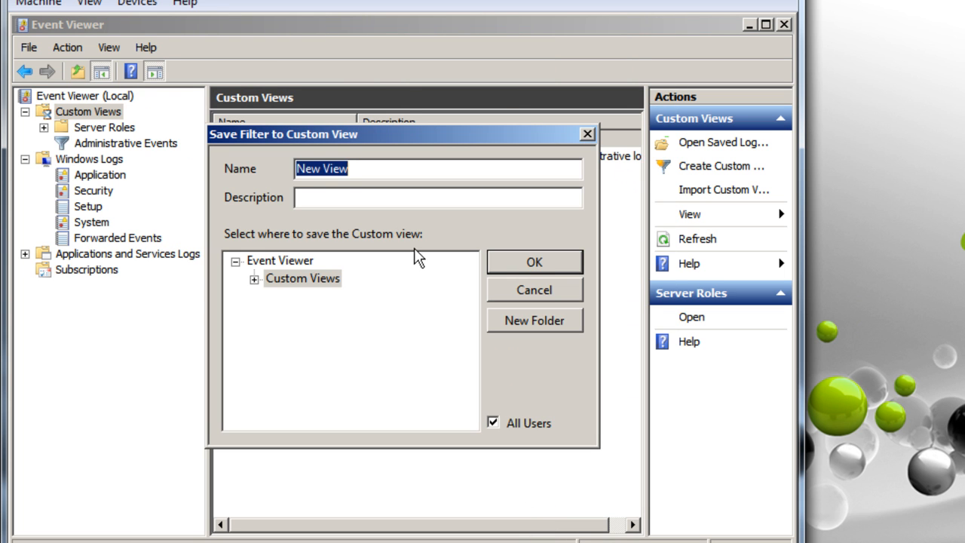
# Save the filter as 'VPN Event Log' in the Custom Views folder
pyautogui.write('VPN Event Log')
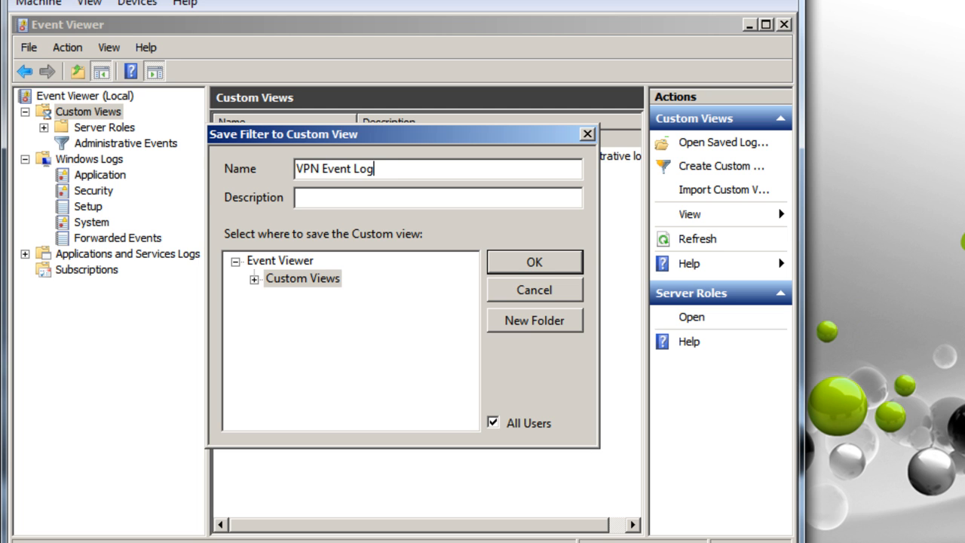
pyautogui.click(295, 281)
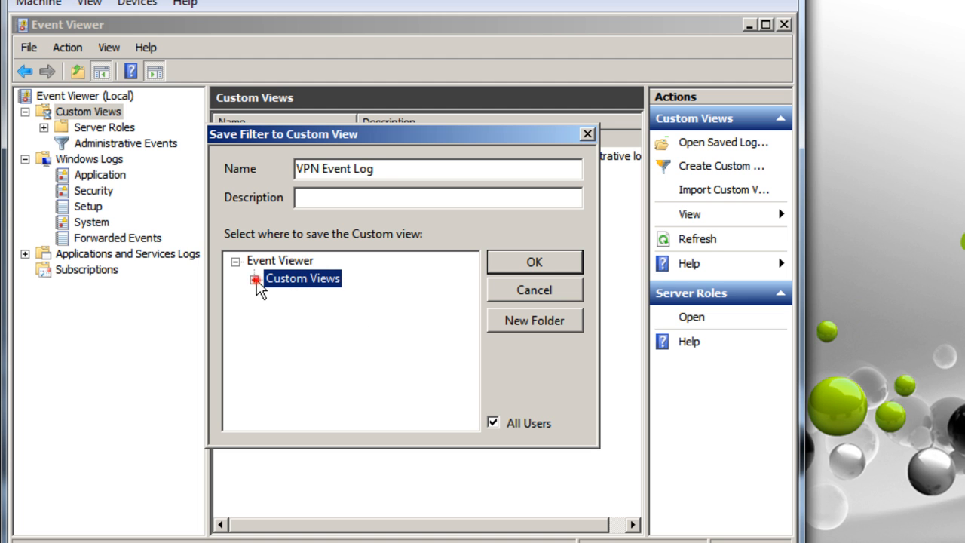
pyautogui.click(255, 279)
pyautogui.click(255, 279)
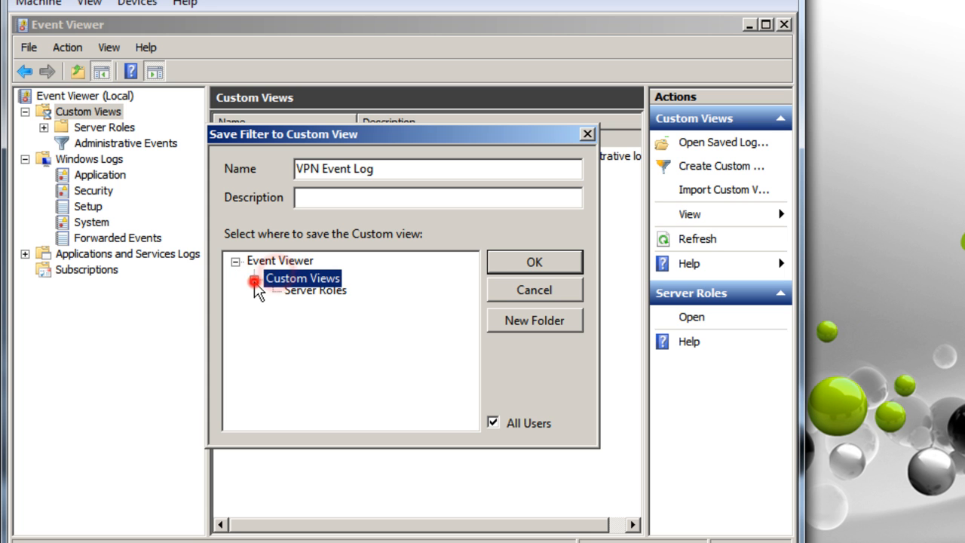
pyautogui.click(529, 262)
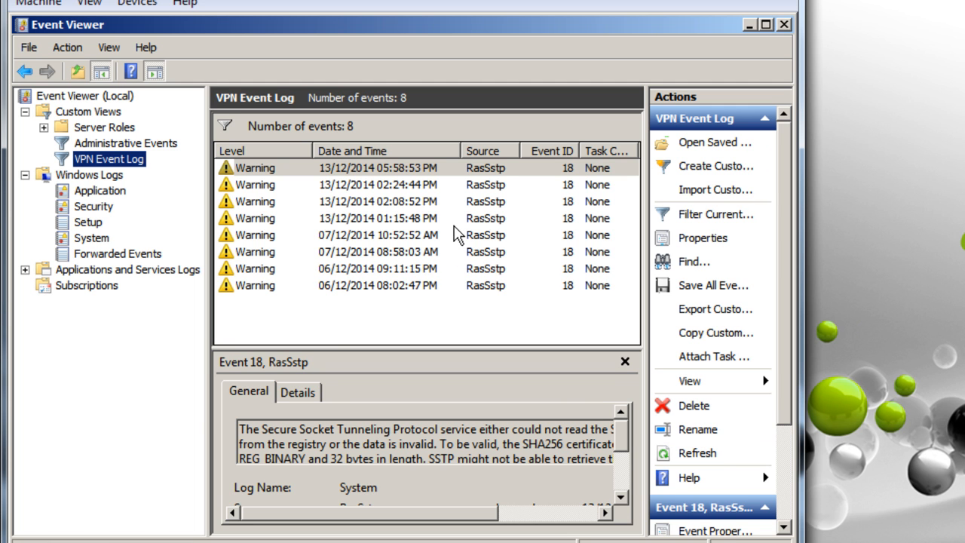
pyautogui.click(302, 388)
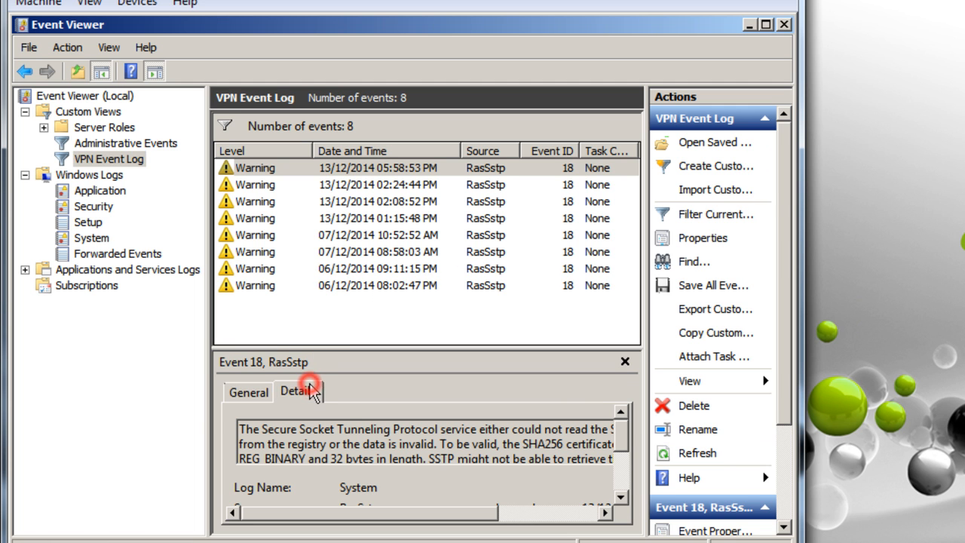
pyautogui.click(257, 393)
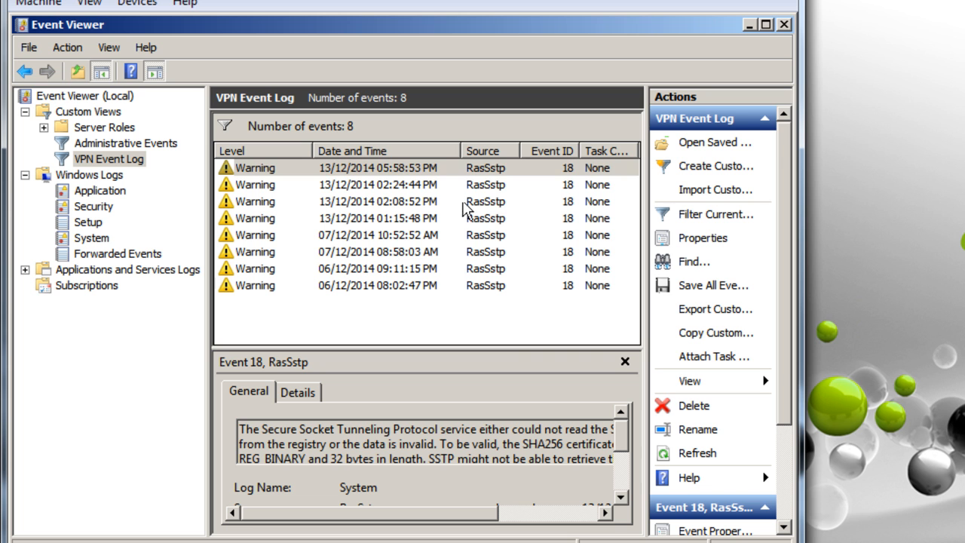
pyautogui.click(489, 169)
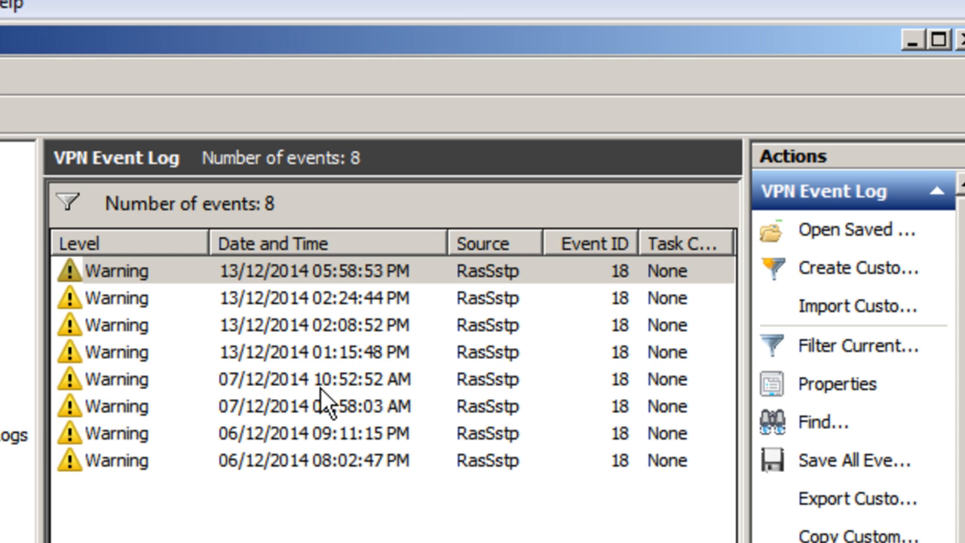
pyautogui.click(163, 326)
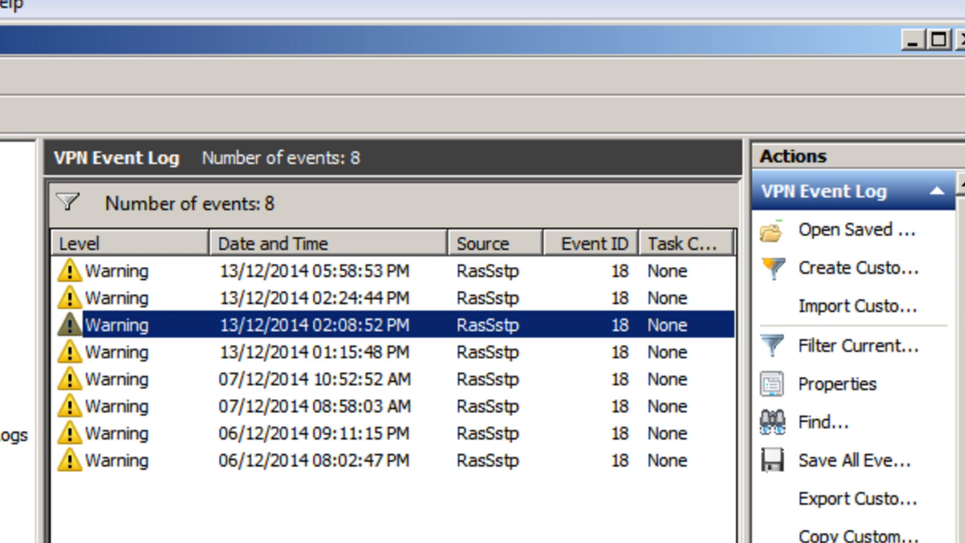
pyautogui.click(313, 272)
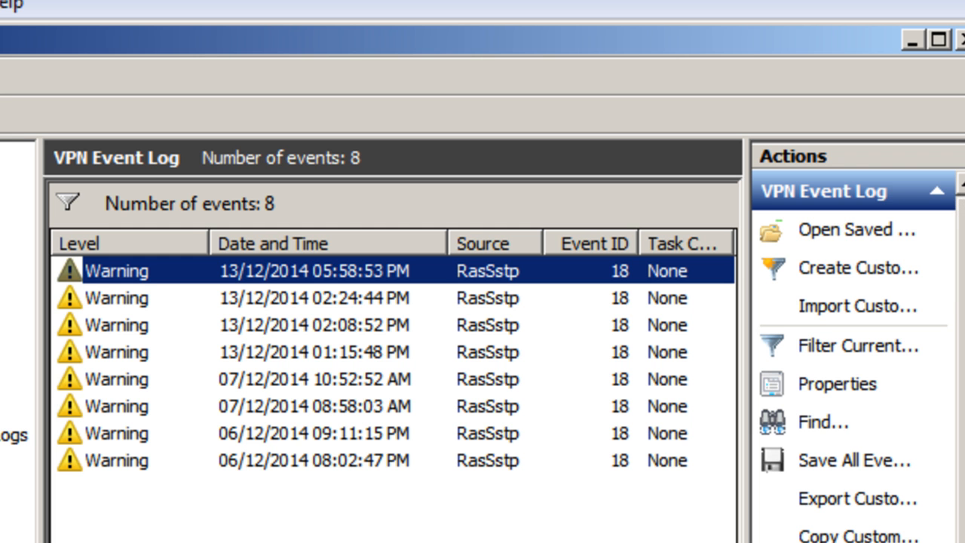
pyautogui.hotkey('alt', 'Tab')
pyautogui.hotkey('alt', 'Tab')
# Add RemoteAccess to the VPN Event Log filter's event sources and apply it
pyautogui.rightClick(2, 250)
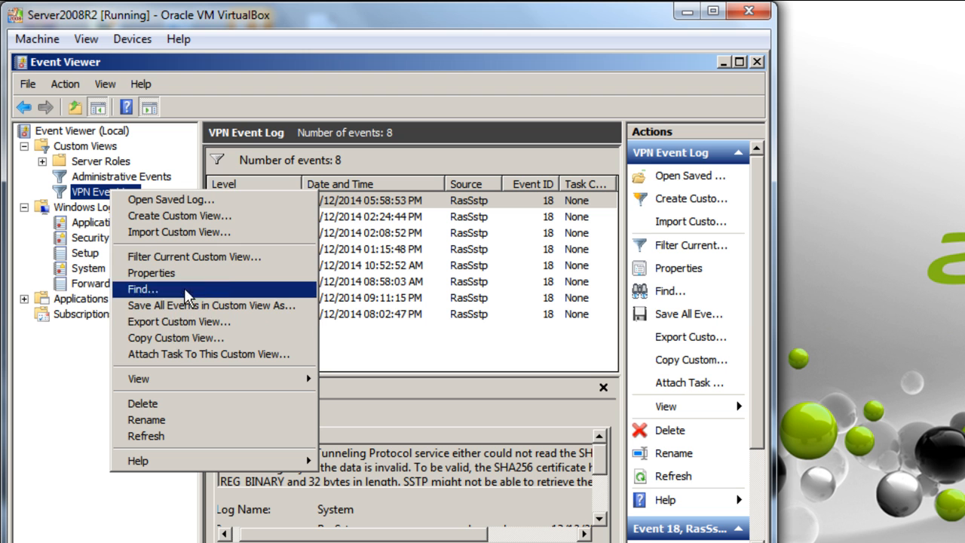
pyautogui.click(198, 261)
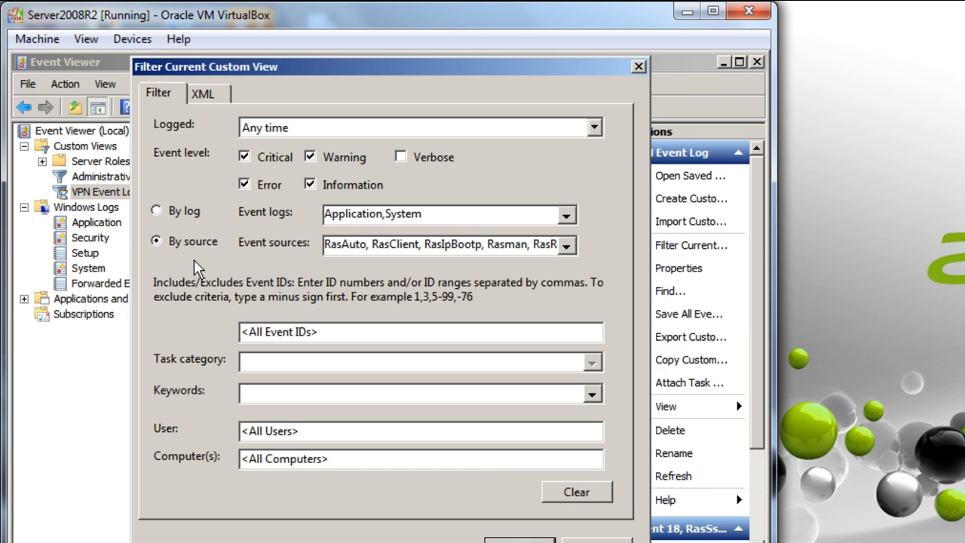
pyautogui.click(564, 244)
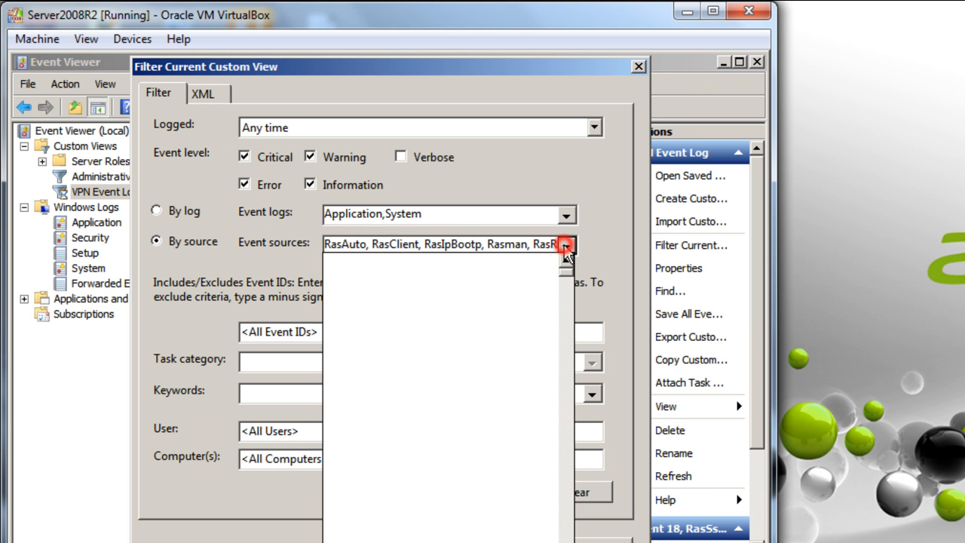
pyautogui.scroll(-6, 462, 370)
pyautogui.scroll(-20, 456, 389)
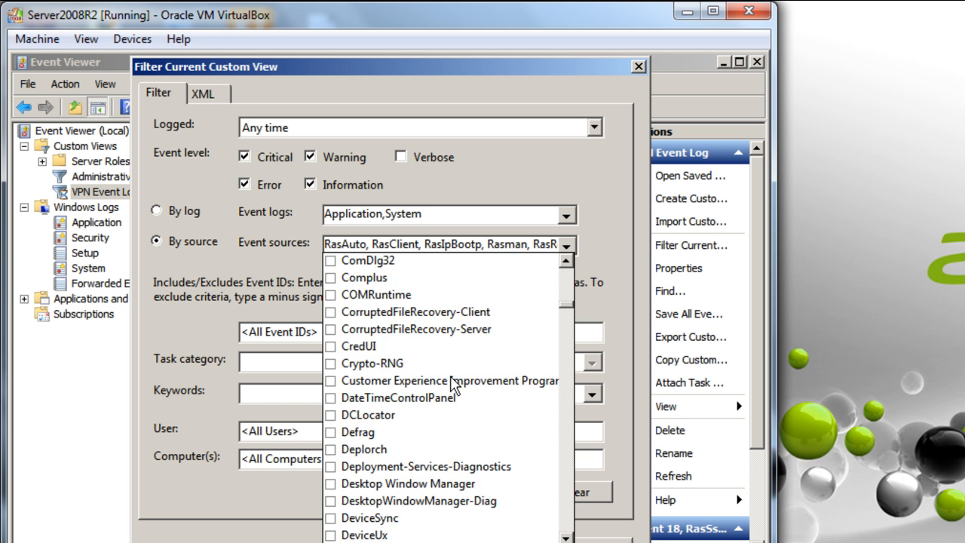
pyautogui.scroll(-20, 454, 383)
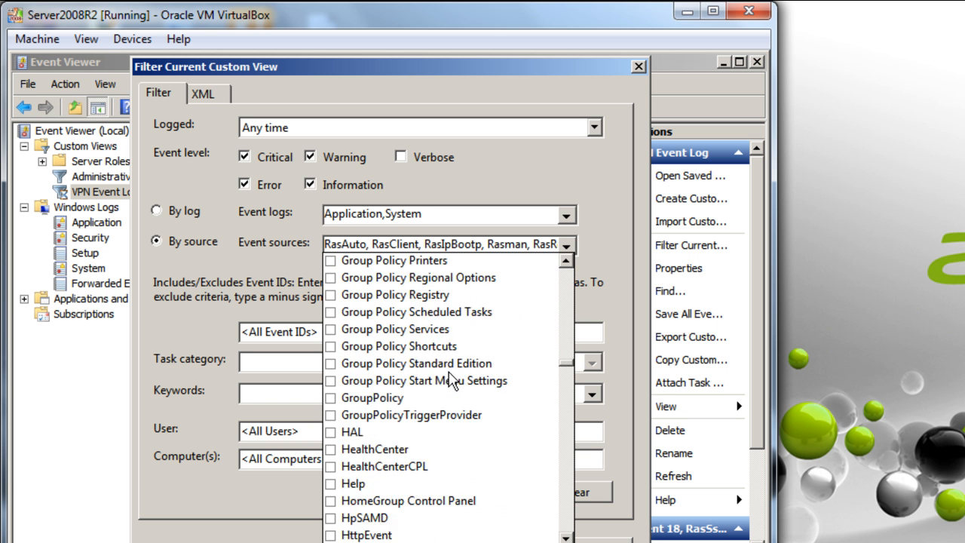
pyautogui.scroll(-20, 452, 377)
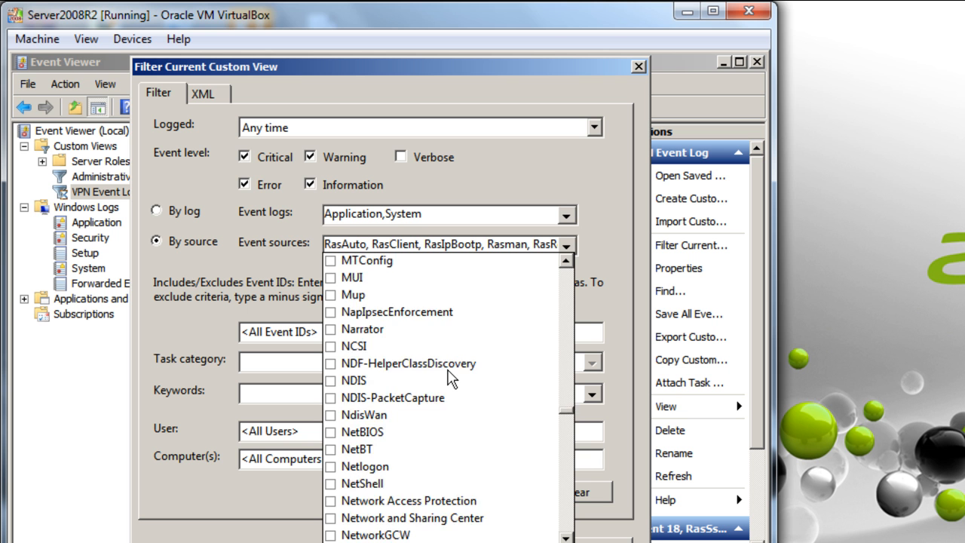
pyautogui.scroll(-12, 452, 374)
pyautogui.scroll(5, 453, 371)
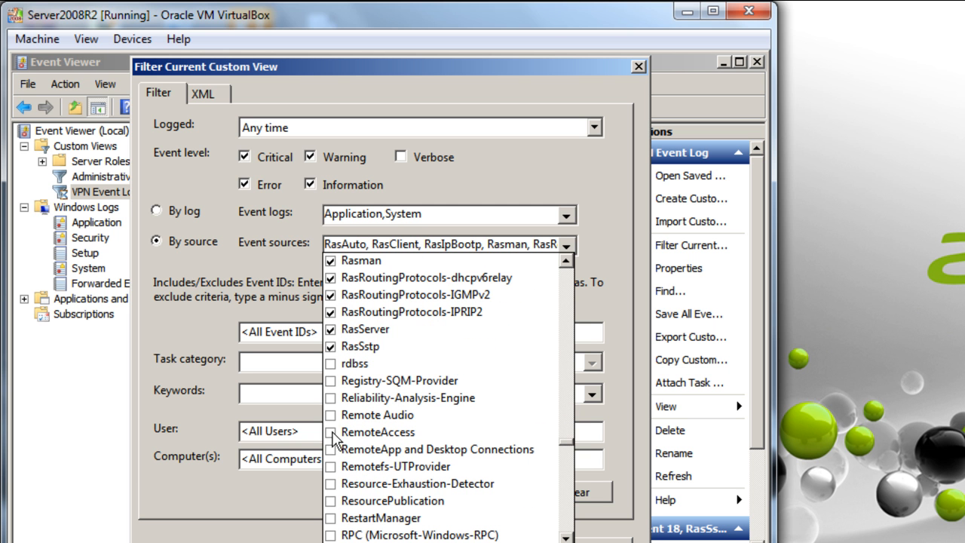
pyautogui.click(332, 434)
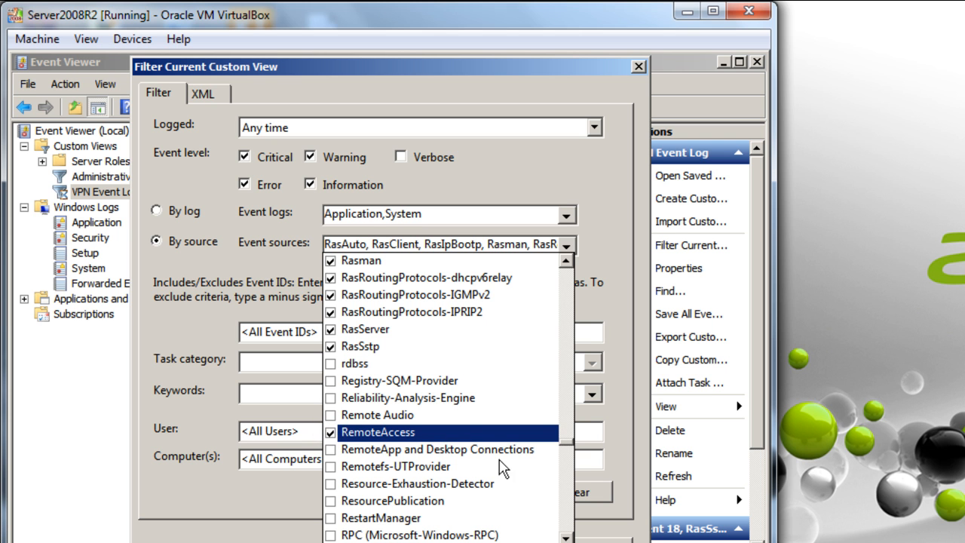
pyautogui.click(617, 269)
pyautogui.click(502, 536)
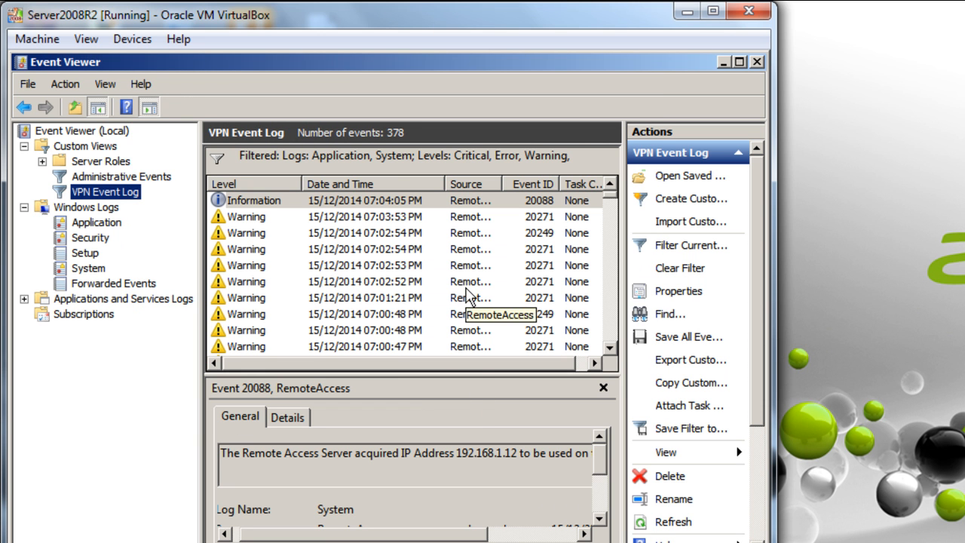
# Review the newest Information event and the 07:02:54 Warning event 20249
pyautogui.moveTo(461, 538)
pyautogui.mouseDown()
pyautogui.moveTo(571, 538)
pyautogui.moveTo(467, 535)
pyautogui.mouseUp()
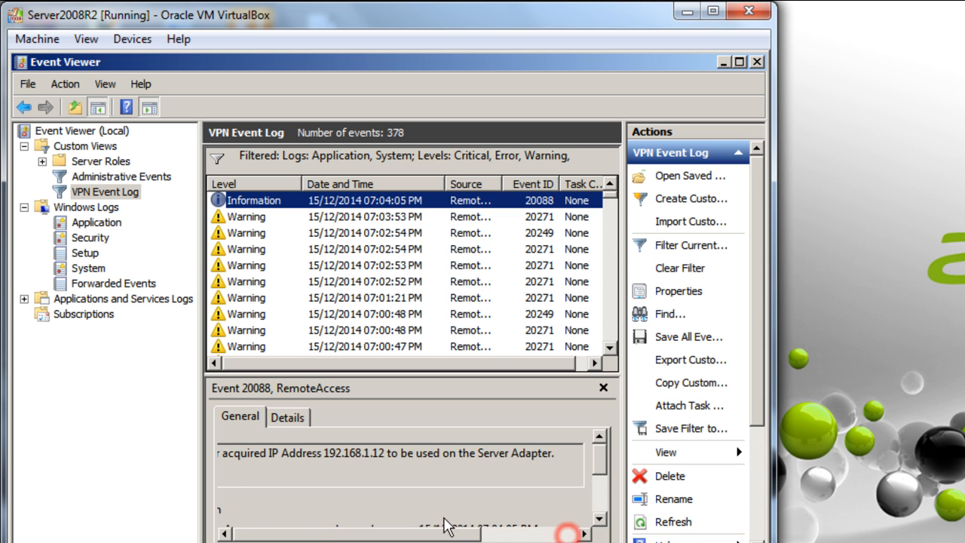
pyautogui.click(264, 196)
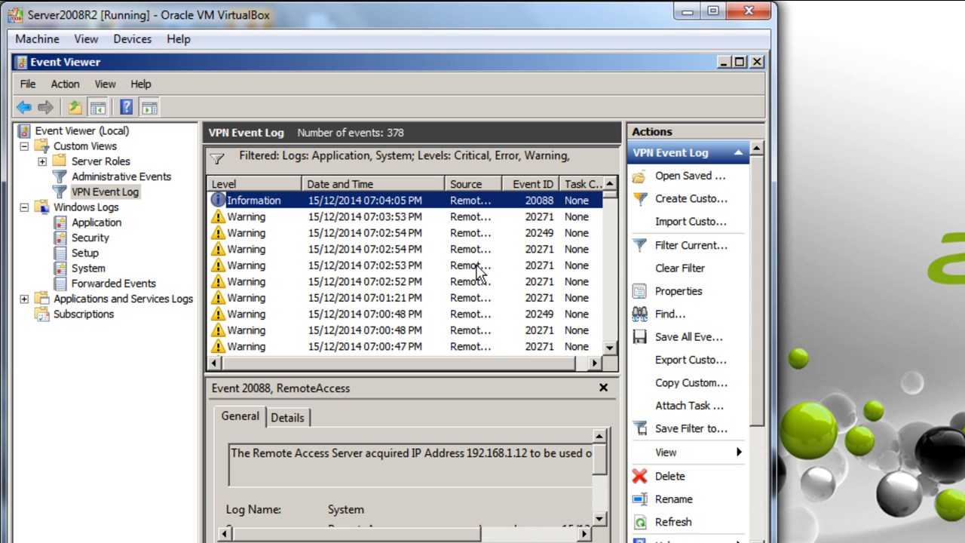
pyautogui.click(352, 231)
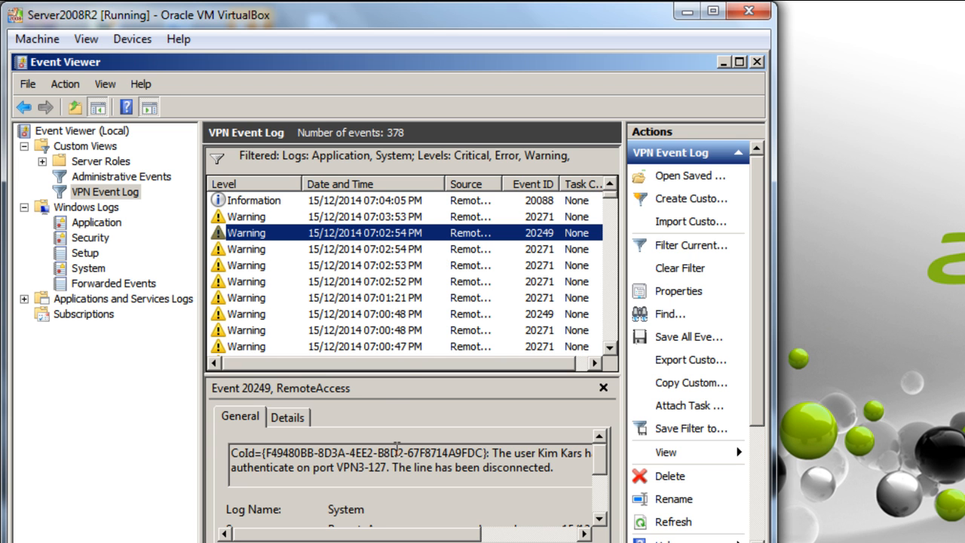
pyautogui.moveTo(385, 539)
pyautogui.mouseDown()
pyautogui.moveTo(511, 540)
pyautogui.moveTo(387, 530)
pyautogui.mouseUp()
pyautogui.moveTo(373, 535); pyautogui.dragTo(340, 517)
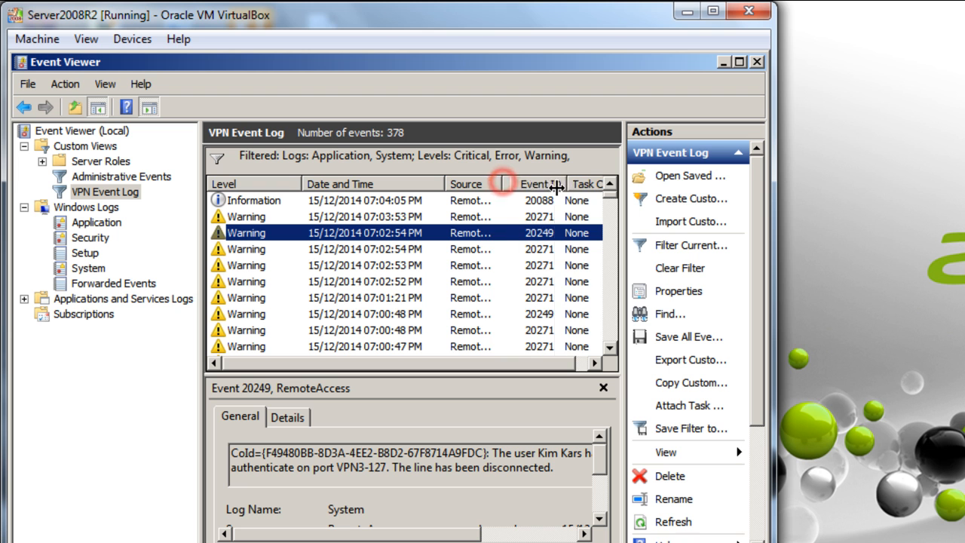
# Widen the Source column to reveal RemoteAccess, read the 07:03:53 warning, then close Event Viewer
pyautogui.moveTo(502, 183); pyautogui.dragTo(557, 184)
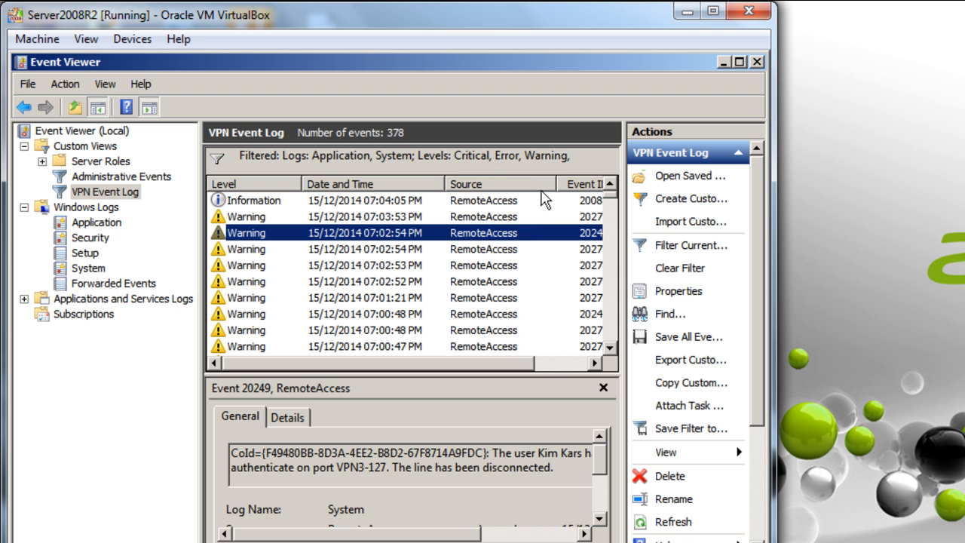
pyautogui.click(414, 217)
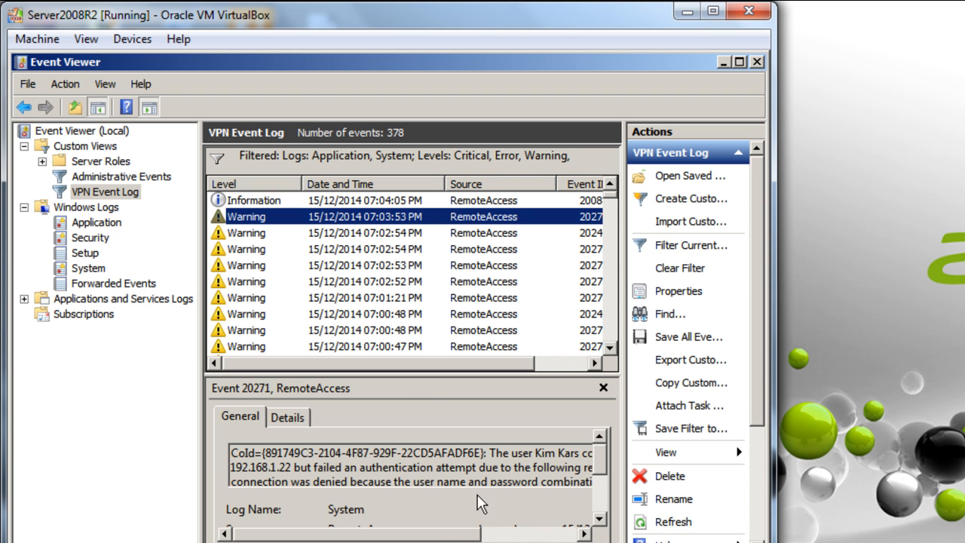
pyautogui.moveTo(438, 533); pyautogui.dragTo(533, 517)
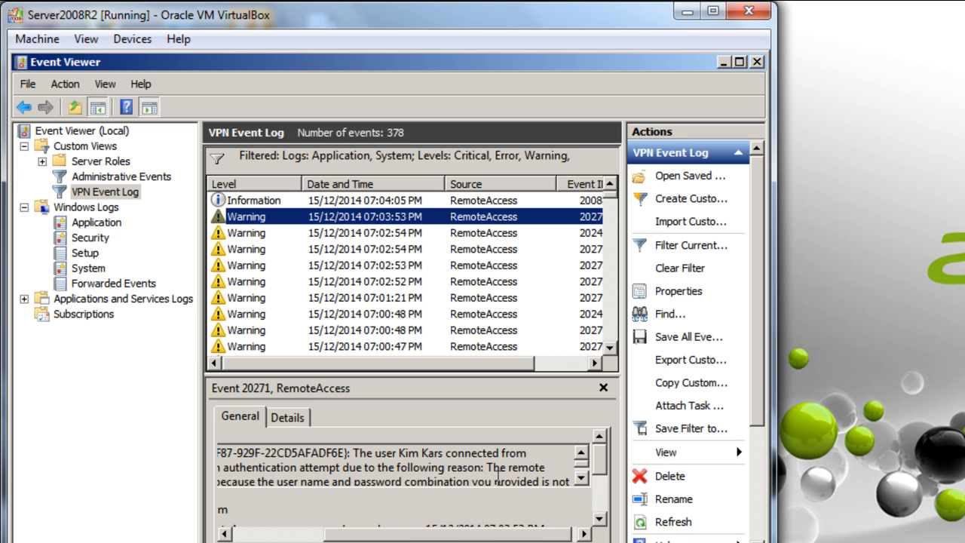
pyautogui.moveTo(470, 536); pyautogui.dragTo(327, 517)
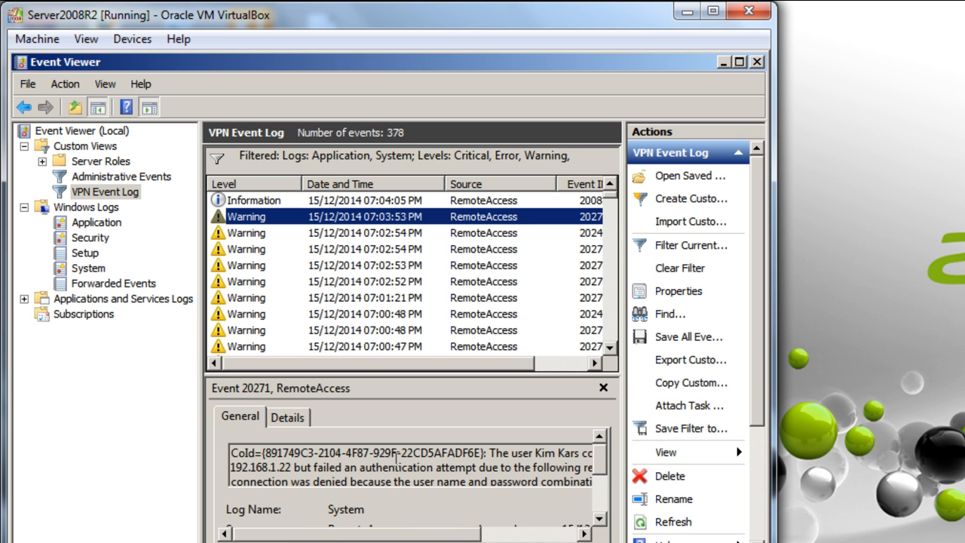
pyautogui.scroll(-1, 397, 458)
pyautogui.click(400, 472)
pyautogui.scroll(-2, 400, 473)
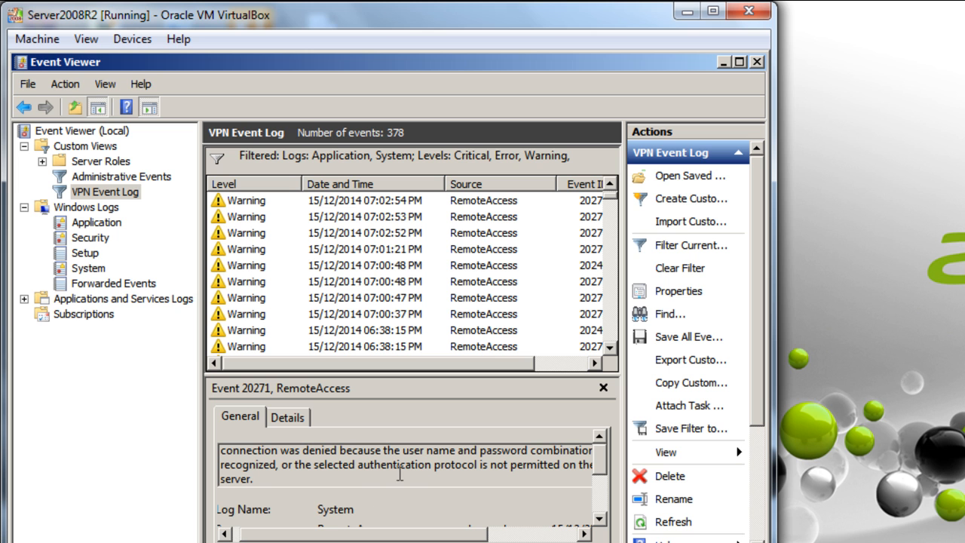
pyautogui.moveTo(415, 533); pyautogui.dragTo(371, 497)
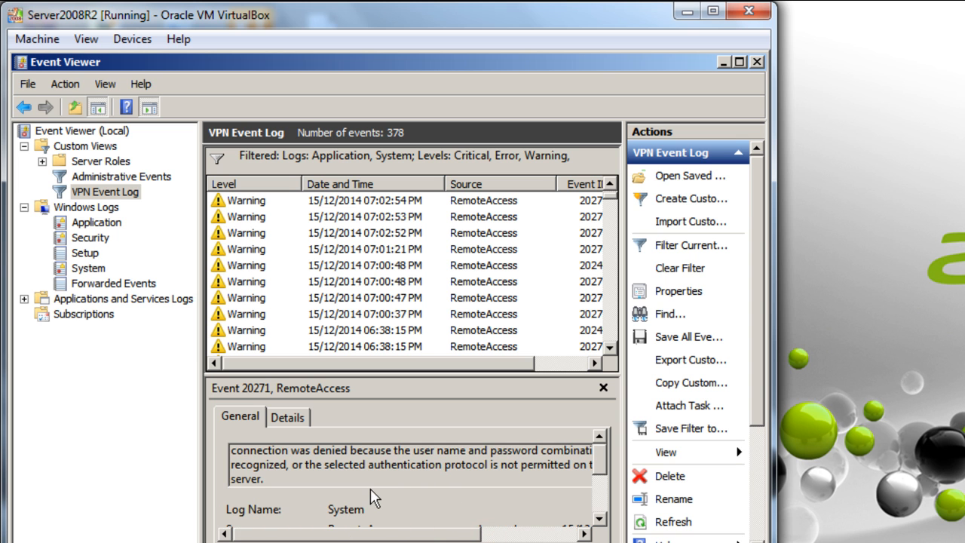
pyautogui.click(412, 470)
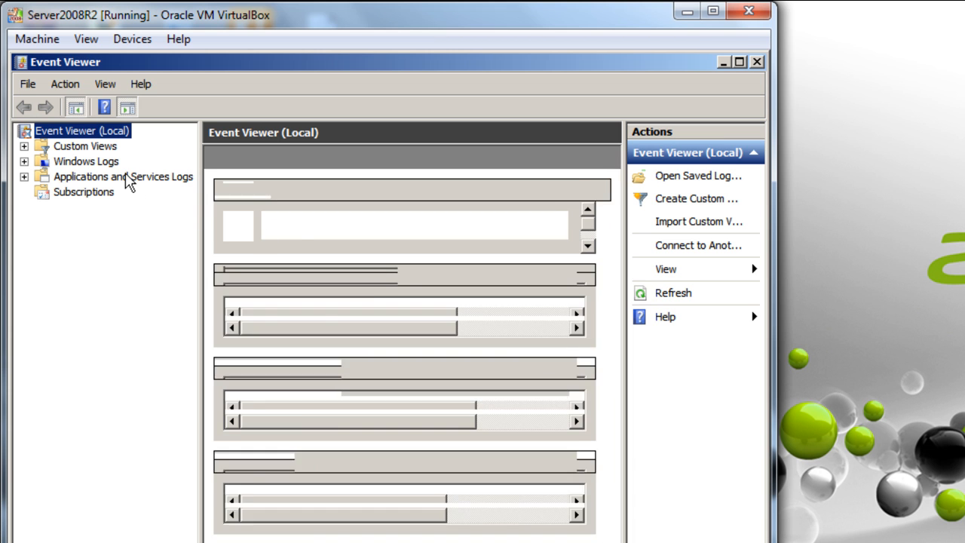
# Expand Custom Views and open the saved VPN Event Log view
pyautogui.click(91, 147)
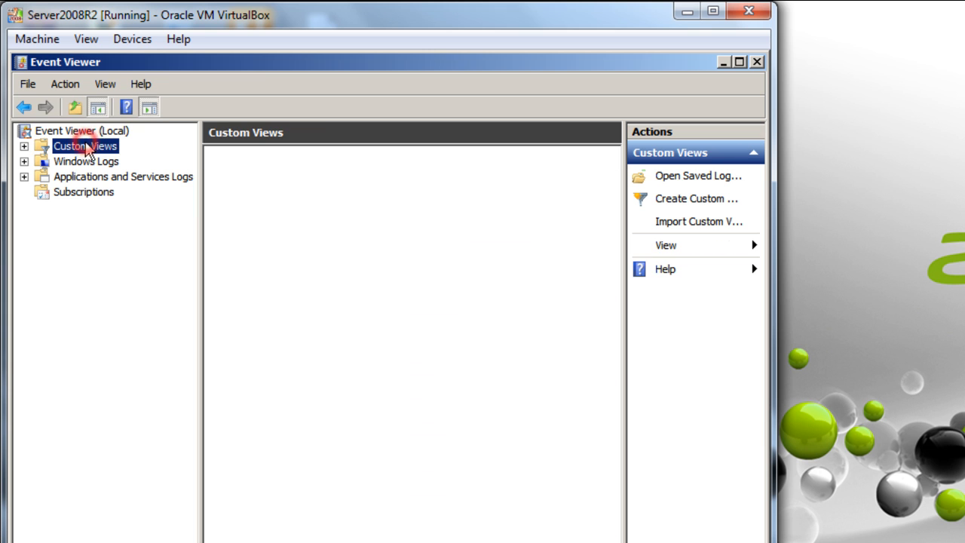
pyautogui.click(24, 146)
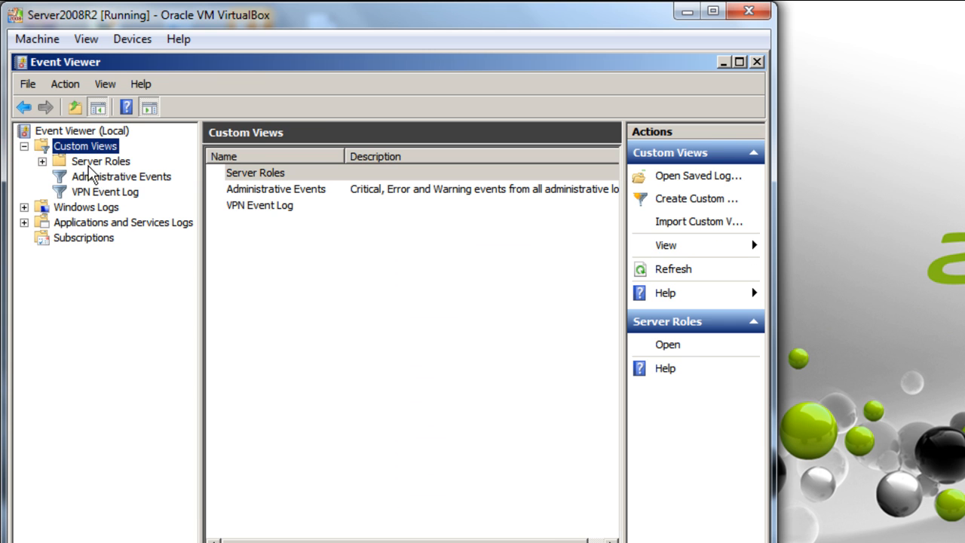
pyautogui.click(106, 193)
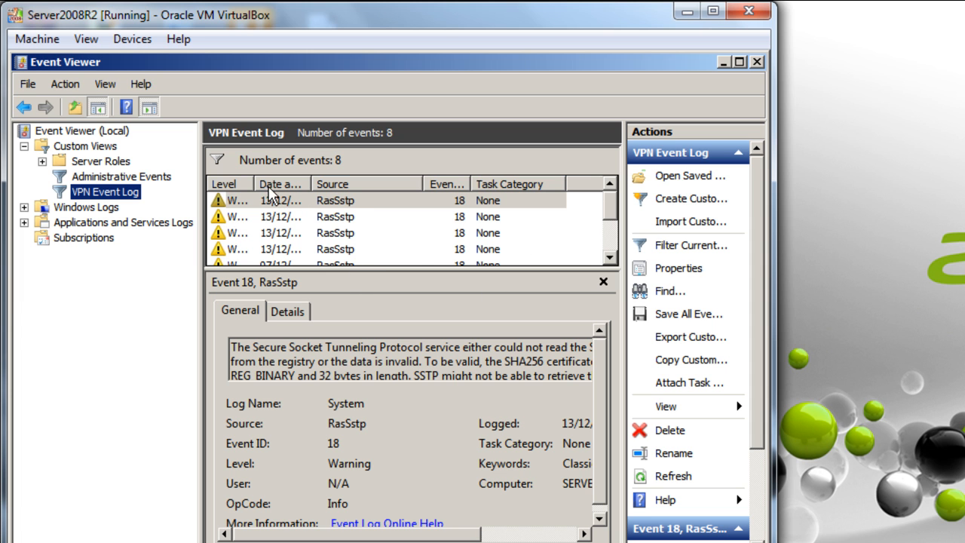
# Widen the Date and Time column, read an event's description, then minimize VirtualBox
pyautogui.moveTo(312, 184); pyautogui.dragTo(379, 184)
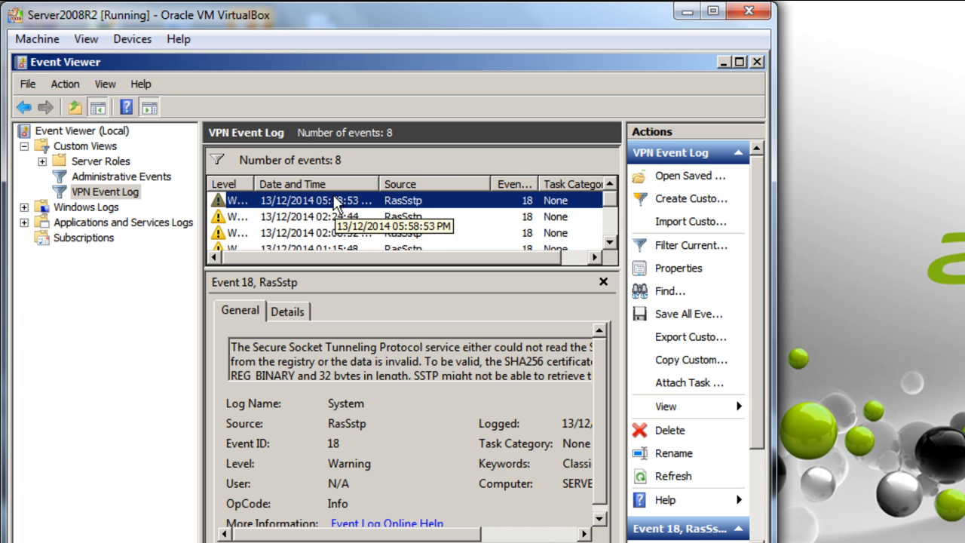
pyautogui.doubleClick(385, 347)
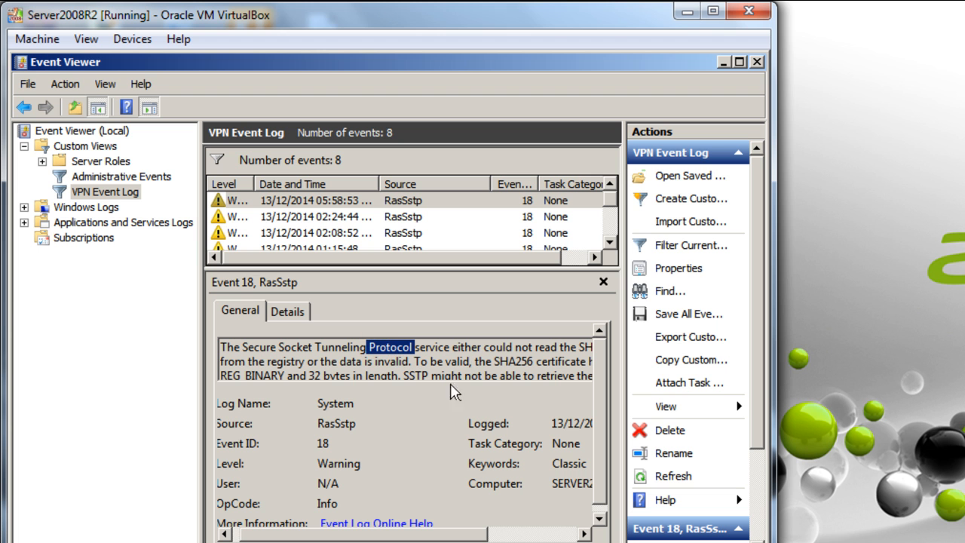
pyautogui.moveTo(389, 534); pyautogui.dragTo(324, 504)
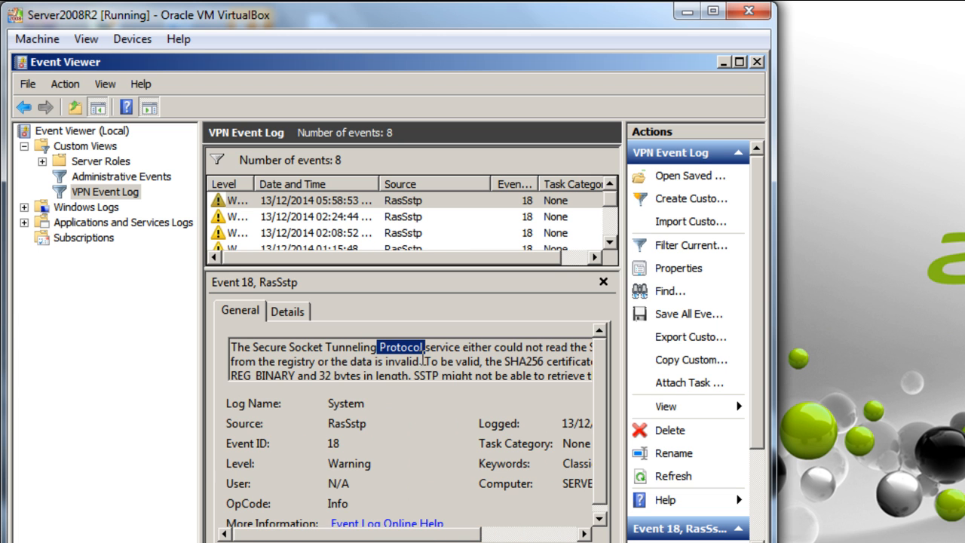
pyautogui.scroll(-3, 429, 364)
pyautogui.scroll(3, 433, 367)
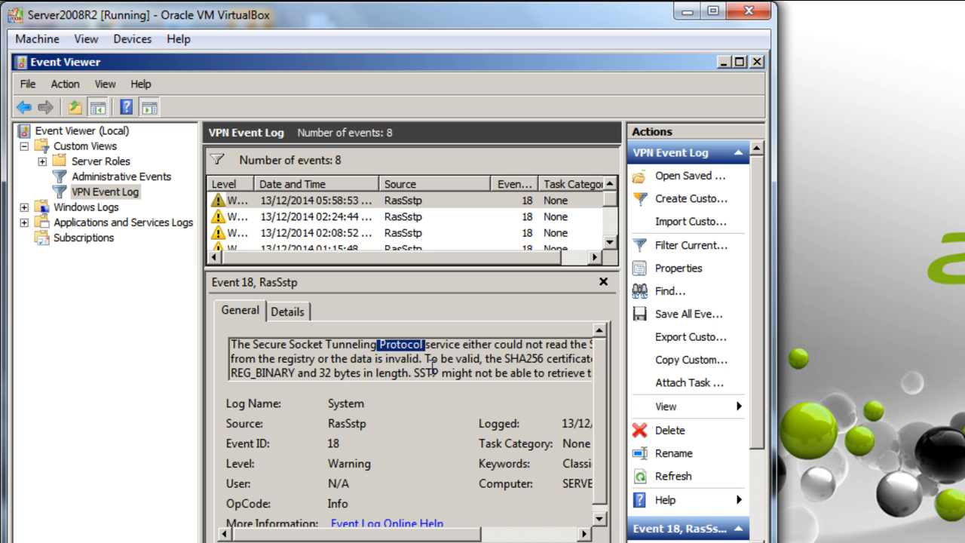
pyautogui.click(411, 433)
pyautogui.scroll(-1, 412, 433)
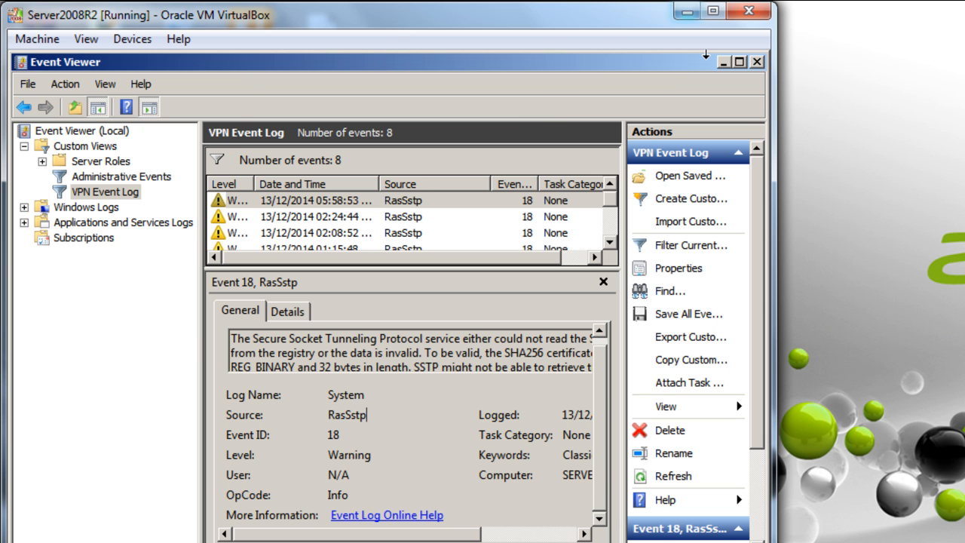
pyautogui.click(687, 11)
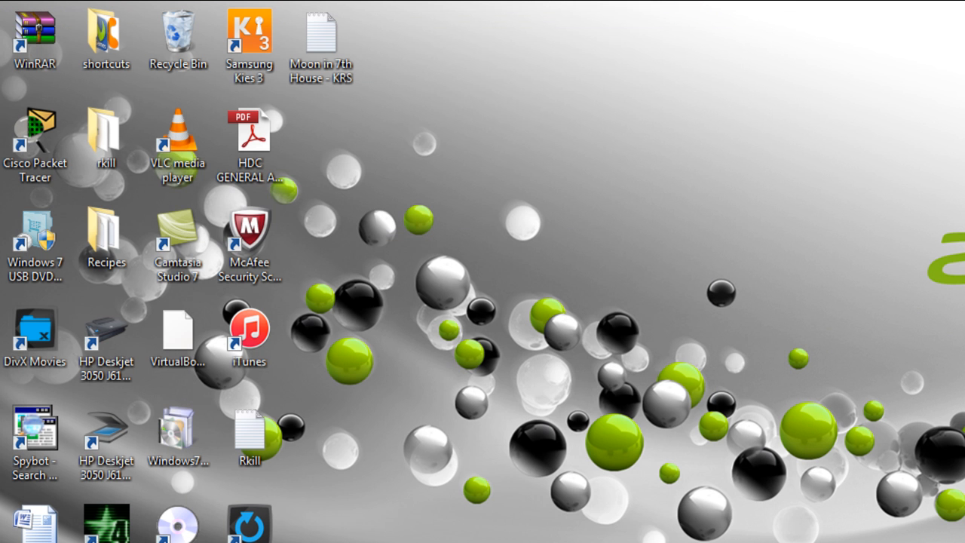